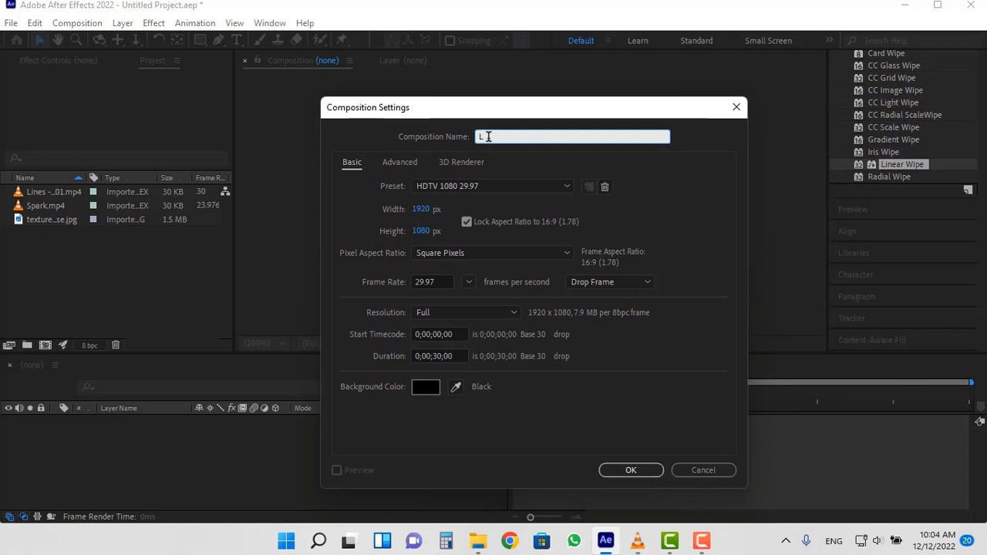
Name the new composition Logo Animation and create it with the HDTV 1080 29.97 preset
type("ogo Animation")
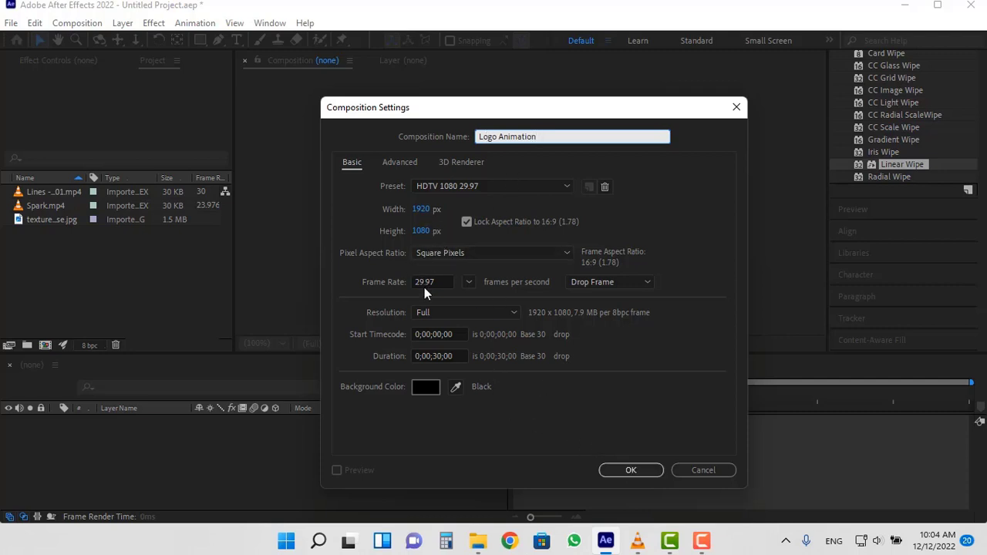
left_click(639, 473)
left_click(637, 472)
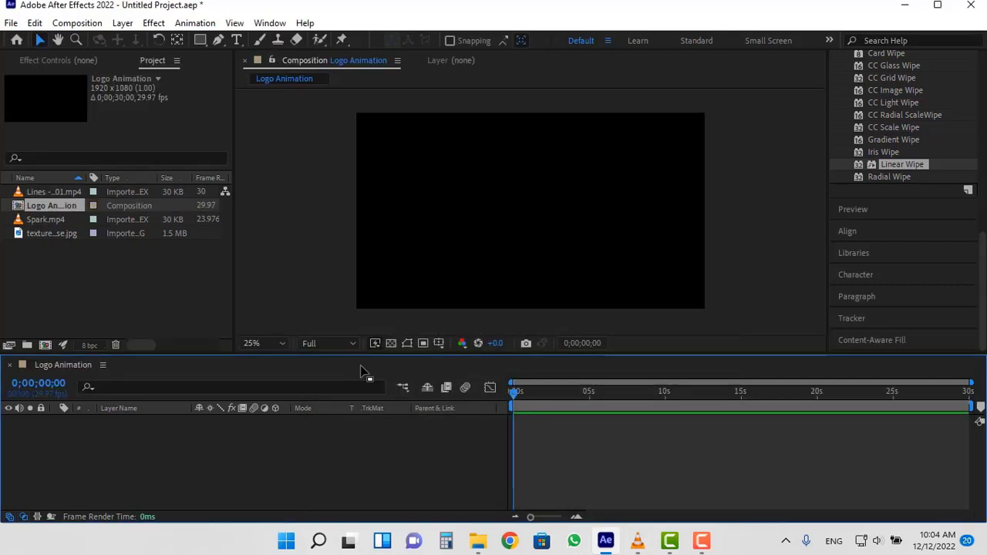
Add texture_close.jpg to the Logo Animation timeline and set its scale to 62%
left_click(50, 233)
left_click_drag(51, 233, 54, 437)
key("s")
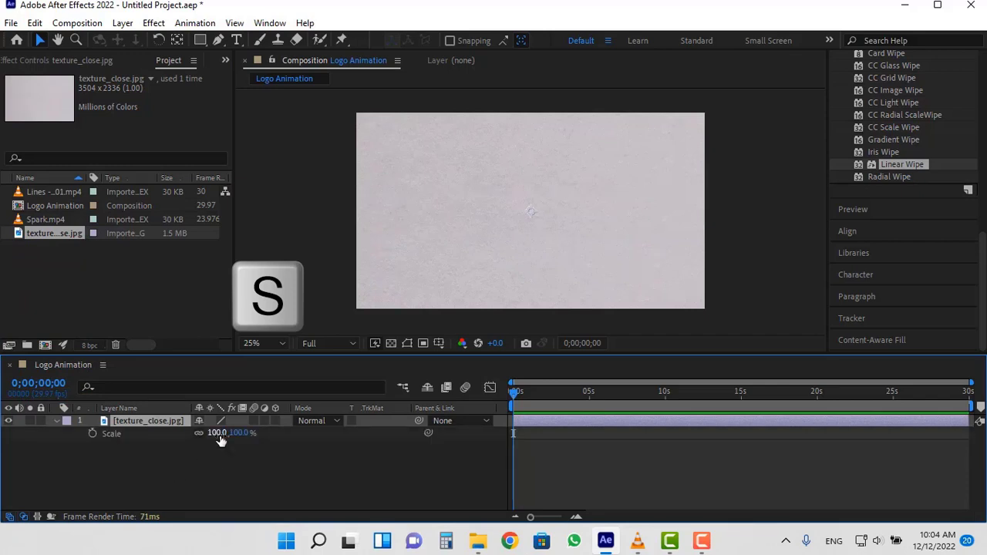
left_click(189, 432)
key("comma")
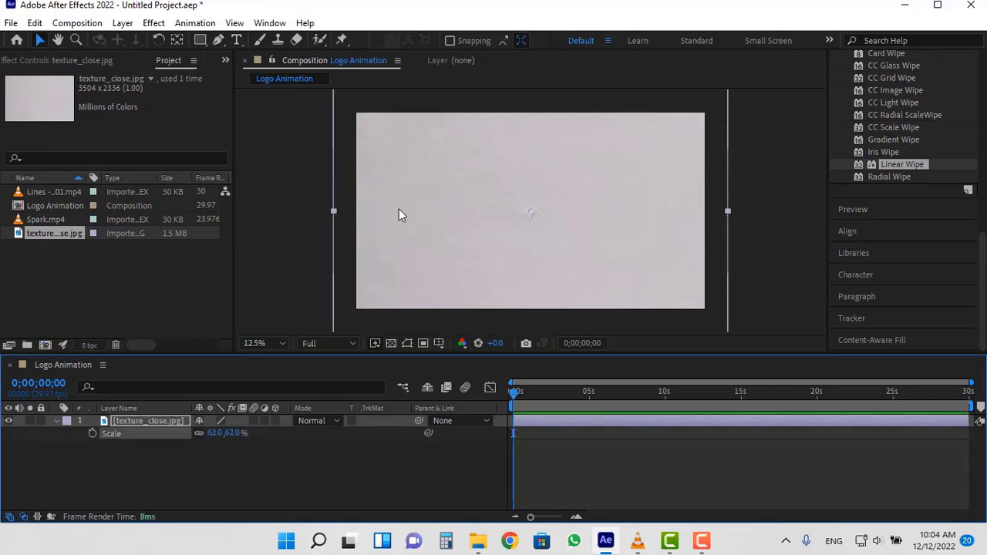
Search the effects for "curve" and apply the Curves effect to the texture layer
scroll(911, 159, "up", 10)
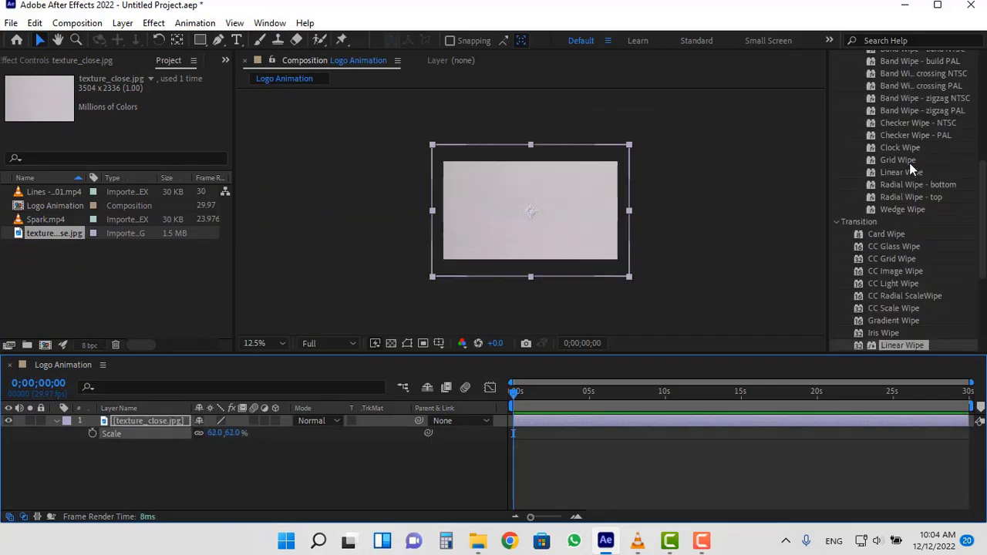
left_click(965, 121)
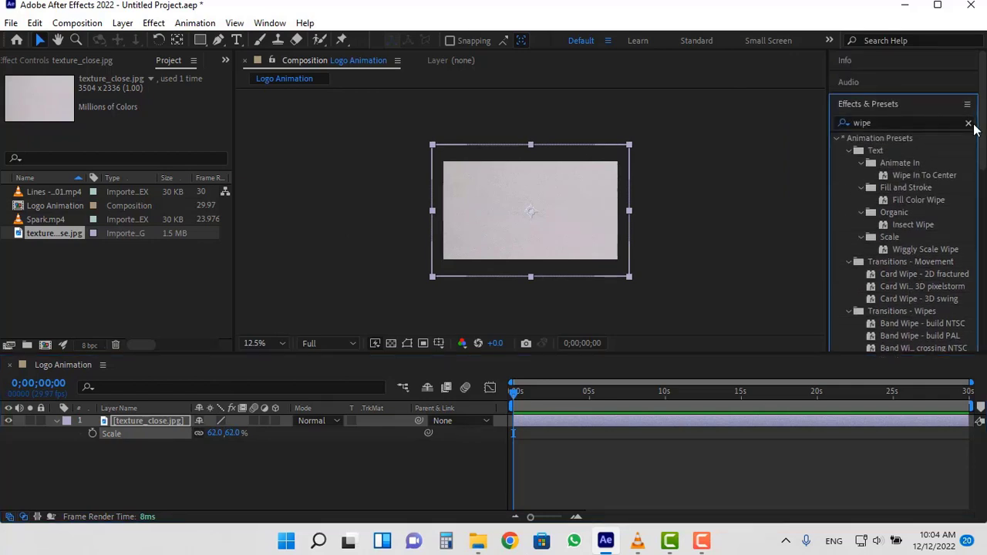
left_click(968, 124)
left_click(907, 123)
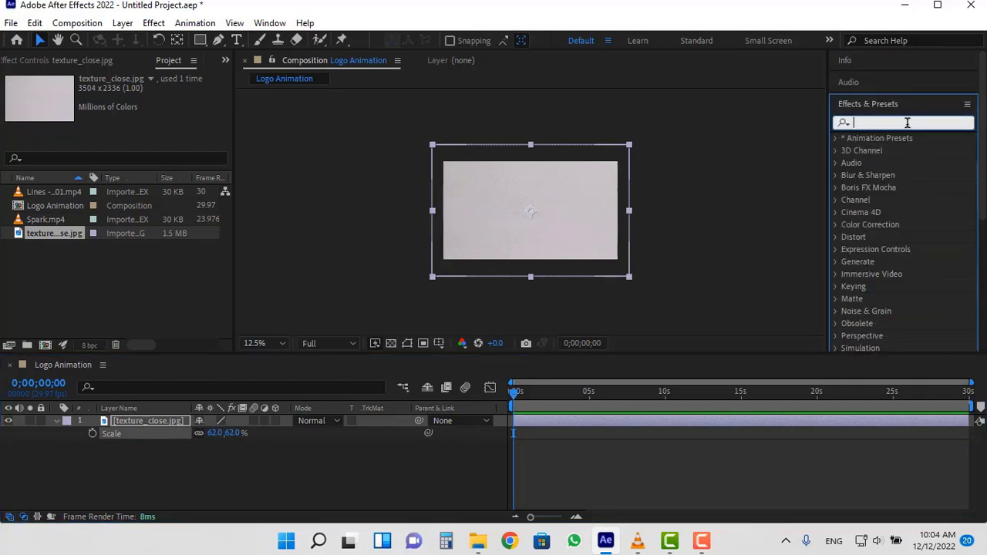
type("curve")
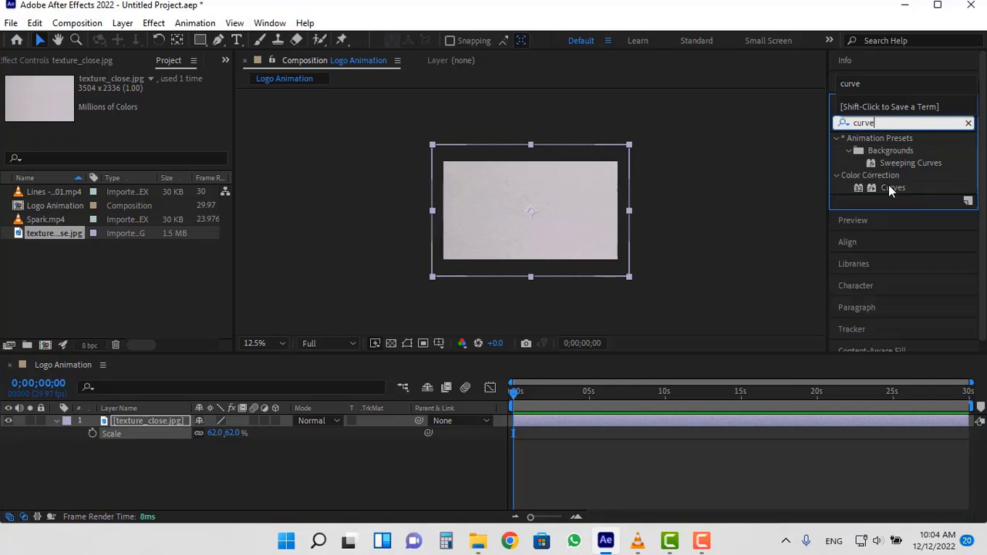
left_click_drag(893, 187, 507, 214)
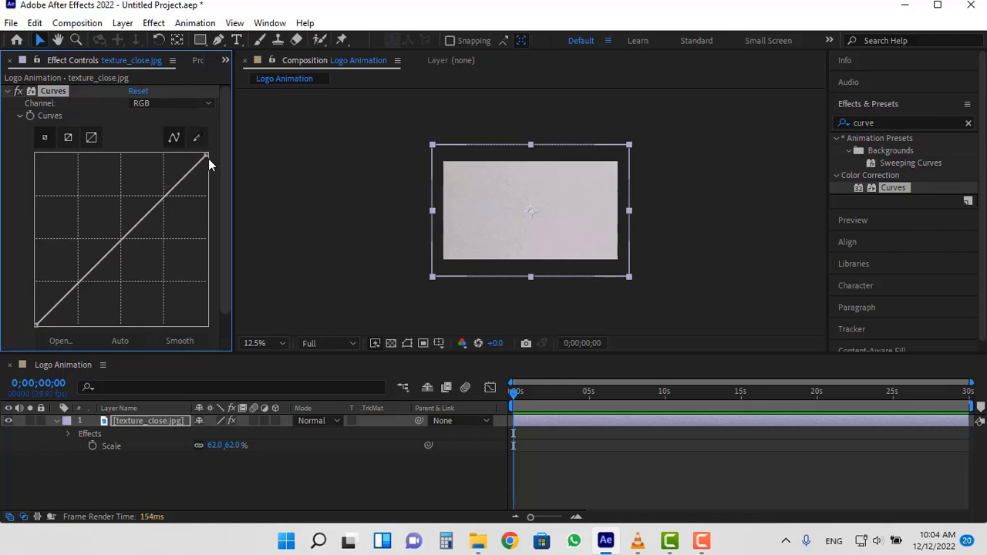
Darken the texture by lowering the RGB curve's white end and midtones, and boost its Blue channel by moving that curve's white end toward the shadows
left_click_drag(206, 155, 207, 269)
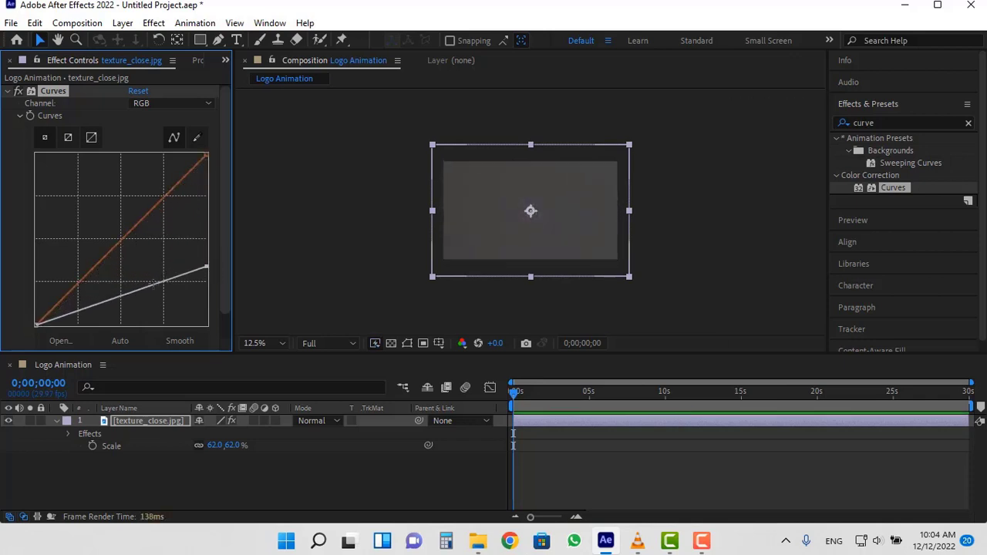
left_click_drag(135, 292, 148, 300)
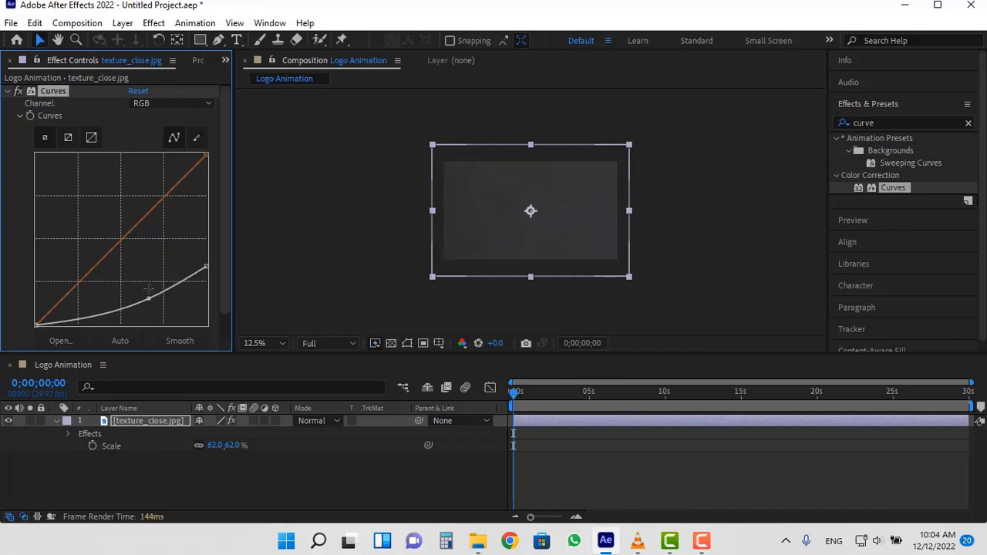
left_click(170, 107)
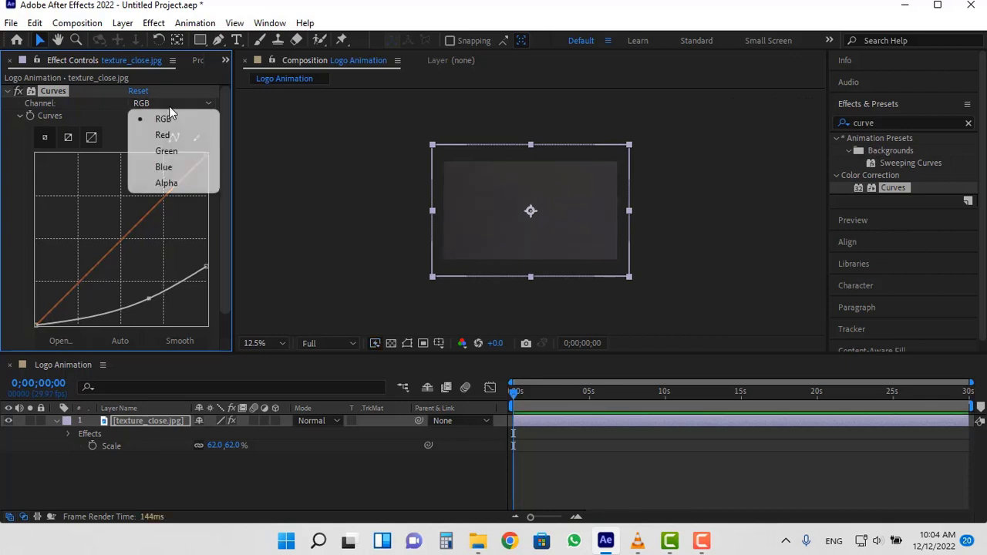
left_click(175, 168)
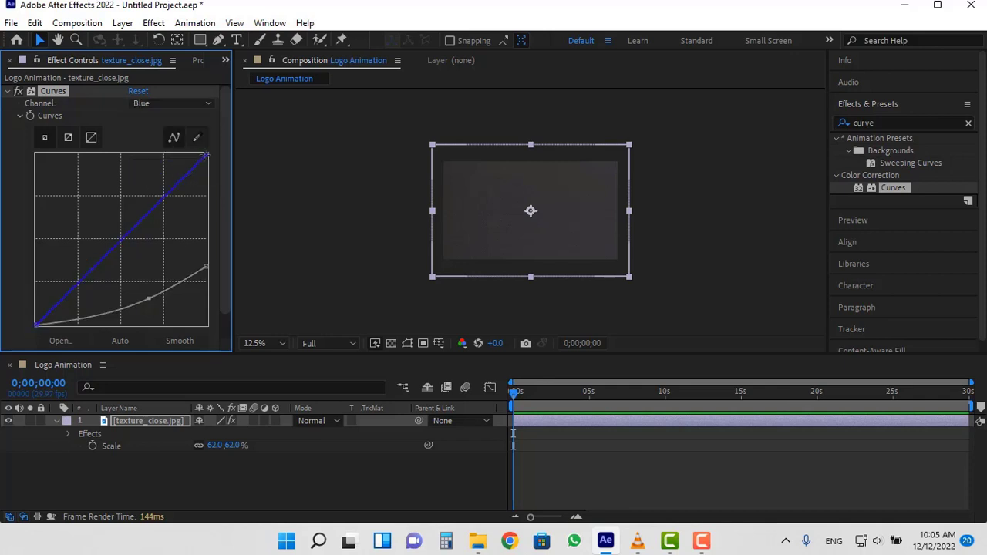
left_click_drag(207, 155, 99, 159)
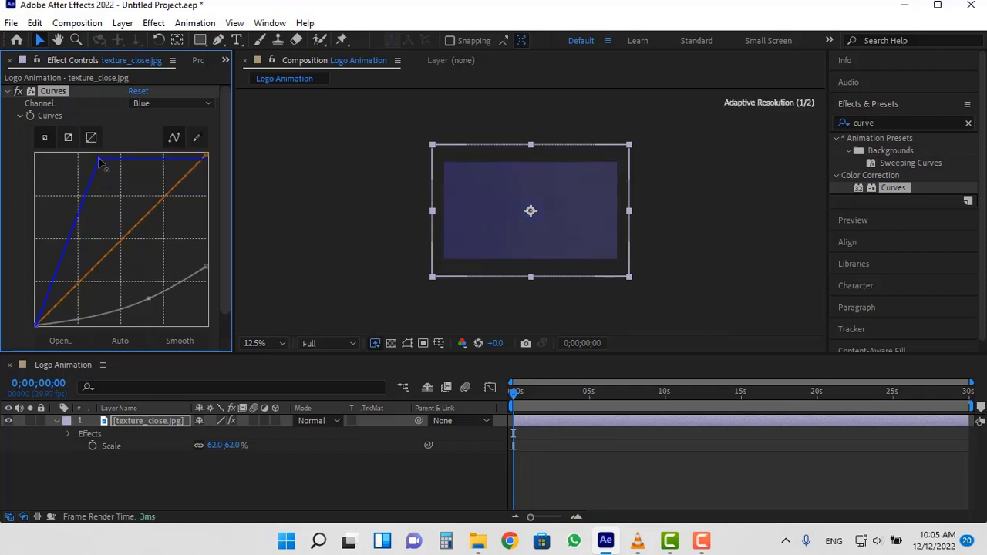
Bend the Red channel's curve downward in the midtones to turn the texture a deeper blue
left_click(170, 105)
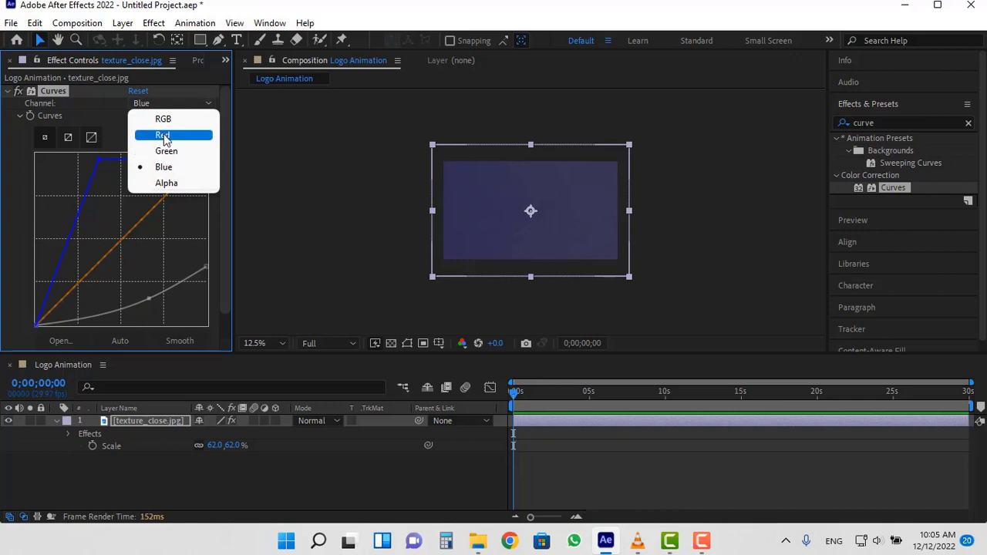
left_click(162, 133)
left_click_drag(133, 228, 155, 240)
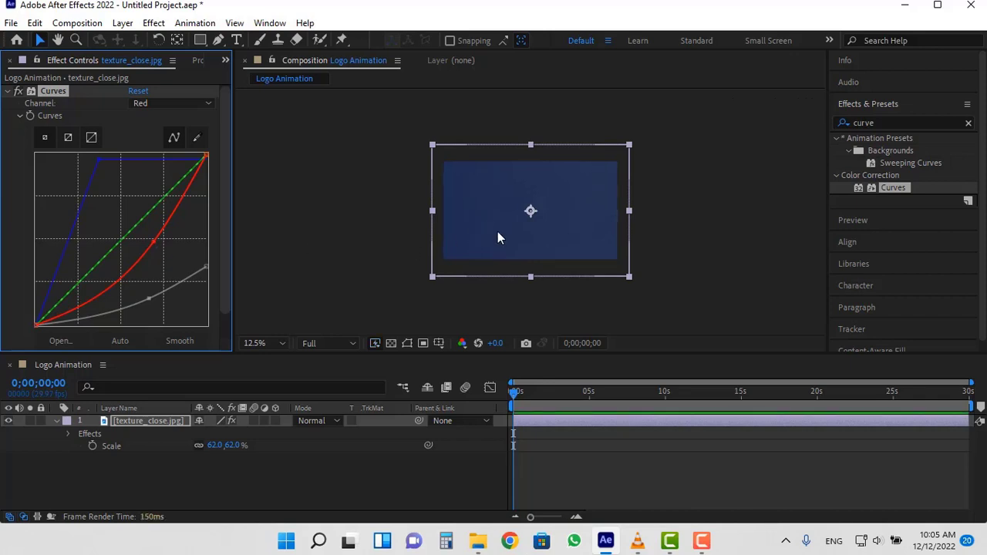
scroll(497, 231, "up", 2)
scroll(459, 232, "up", 4)
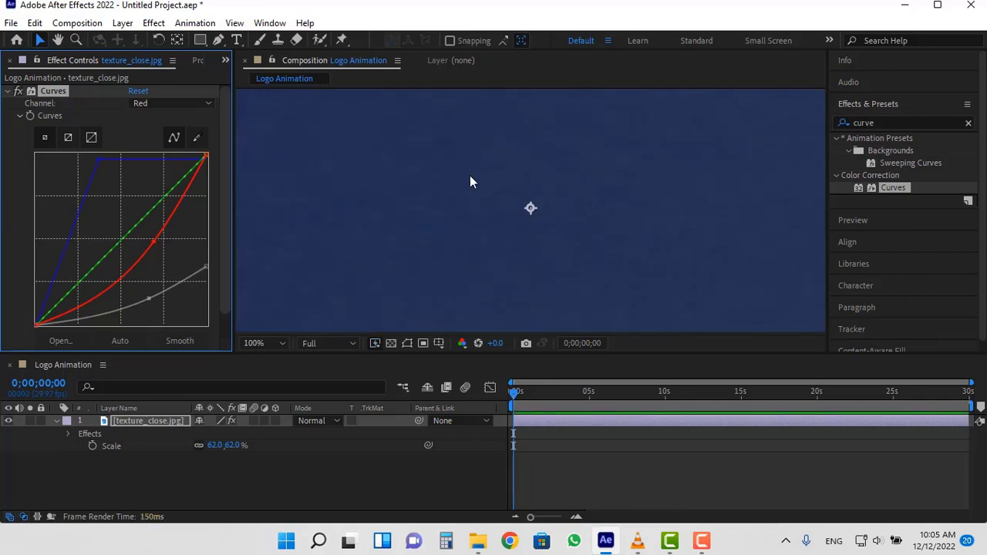
scroll(469, 222, "down", 6)
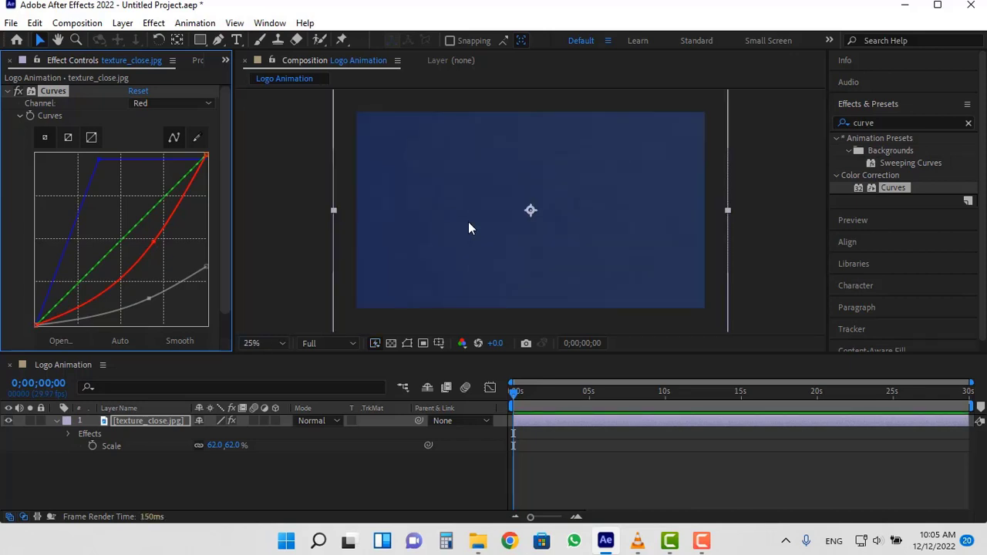
scroll(469, 223, "up", 2)
scroll(468, 222, "down", 1)
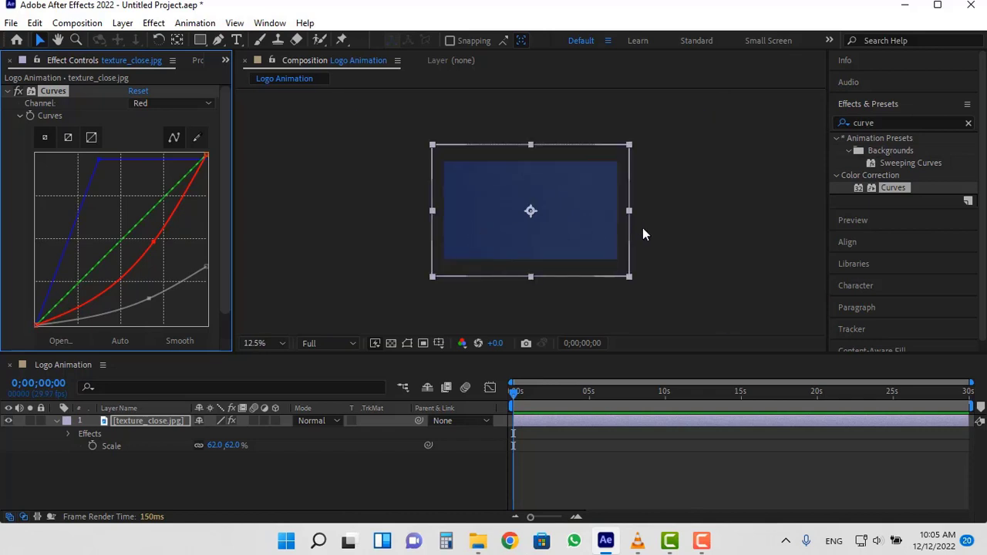
Pre-compose the texture layer as BG, moving all attributes into the new composition
left_click(141, 420)
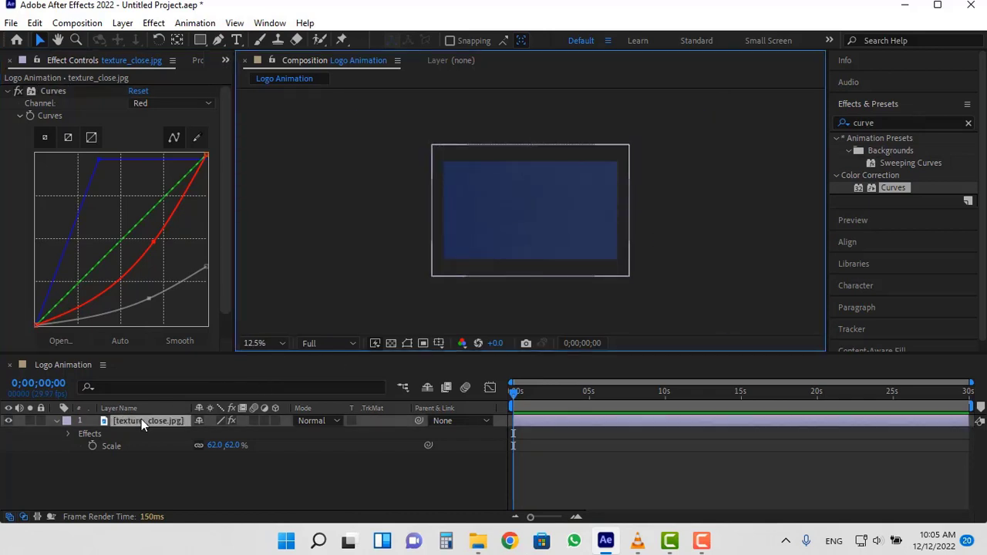
key("ctrl+shift+c")
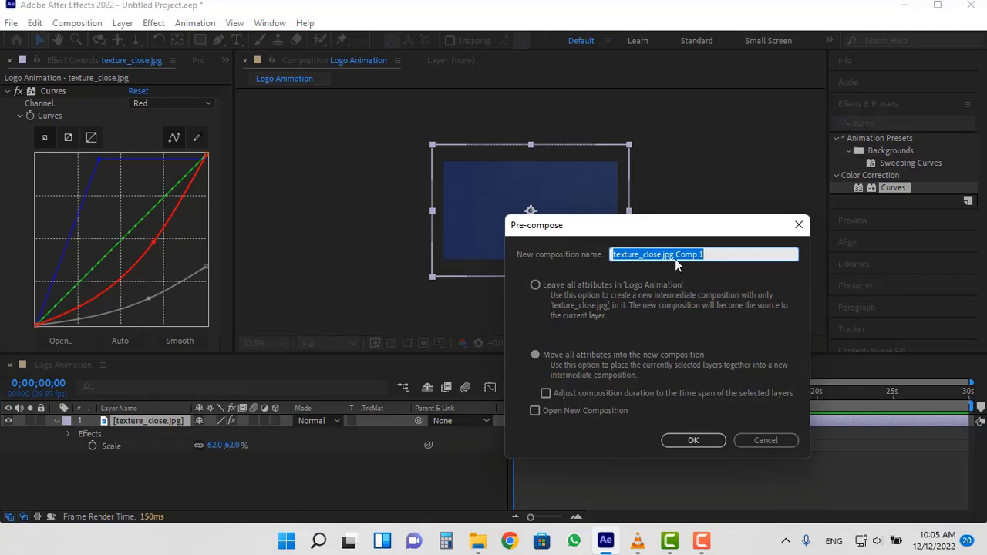
type("BG")
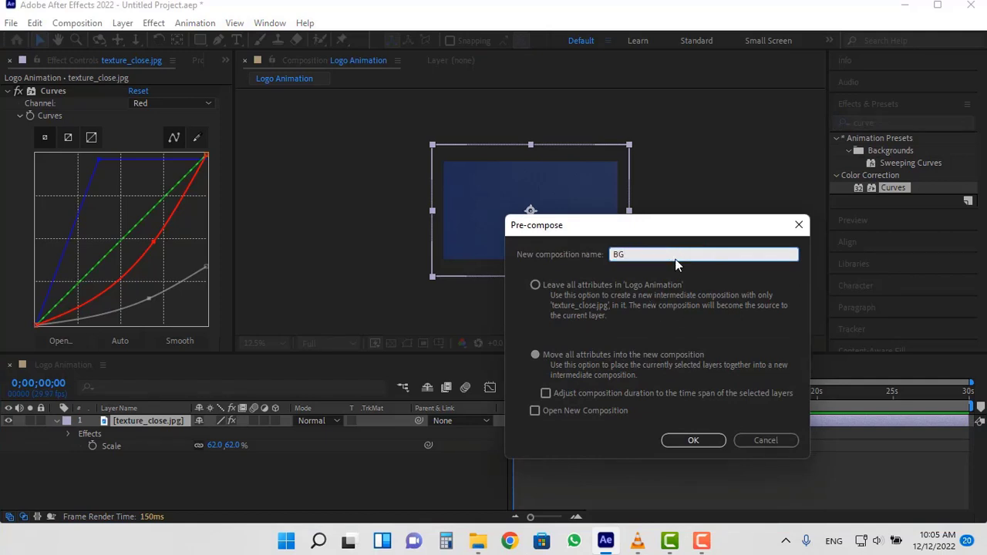
key("Return")
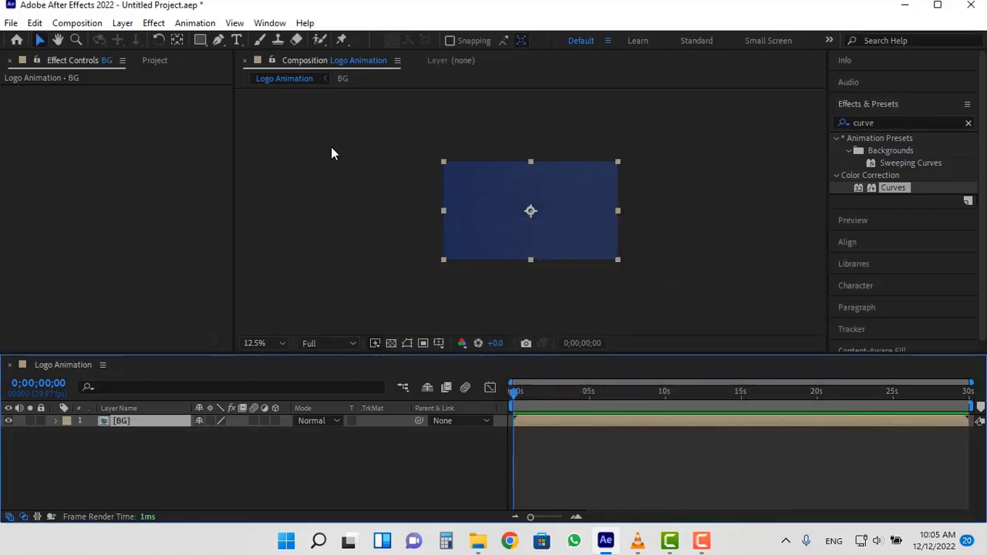
Add a text layer reading LOGO over the blue background
left_click(237, 41)
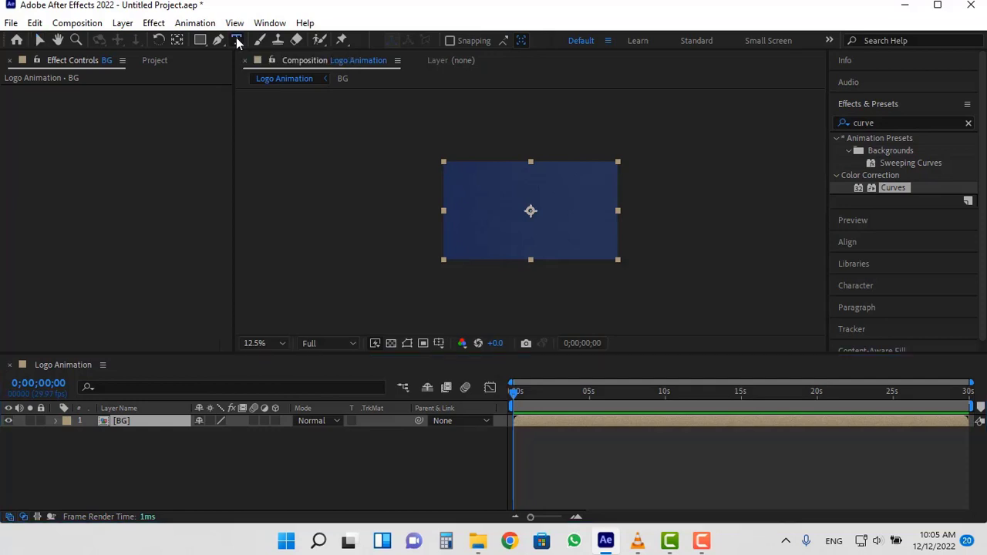
left_click(494, 223)
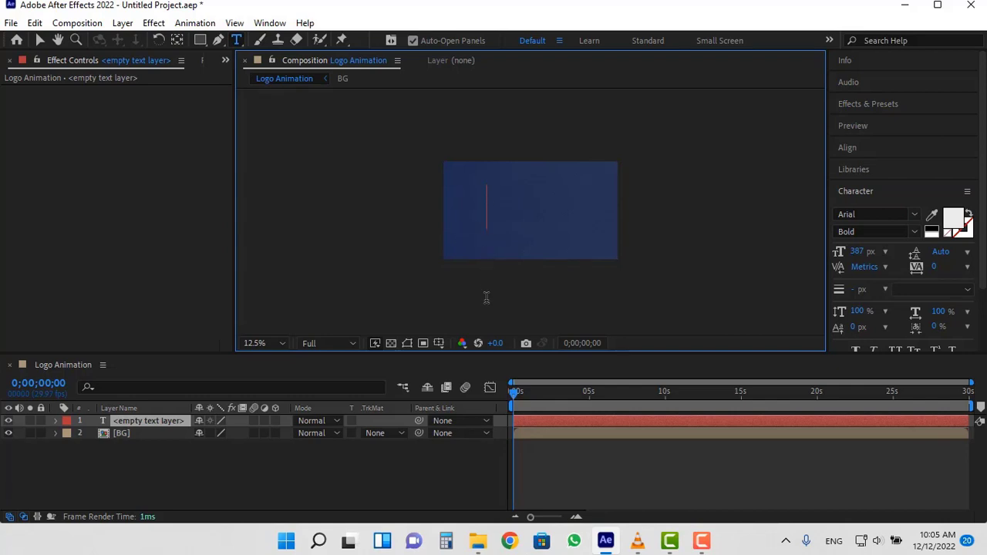
type("LOGO")
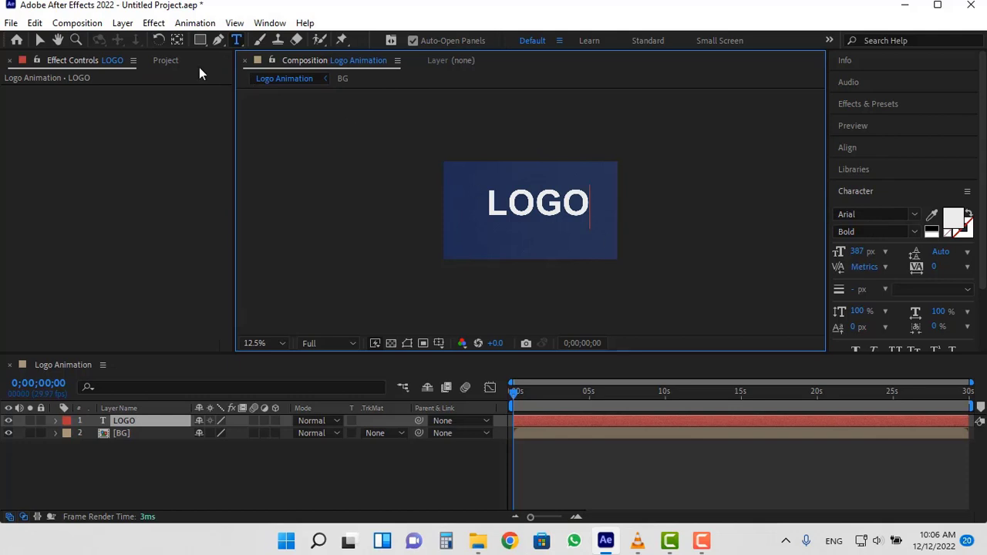
left_click(43, 40)
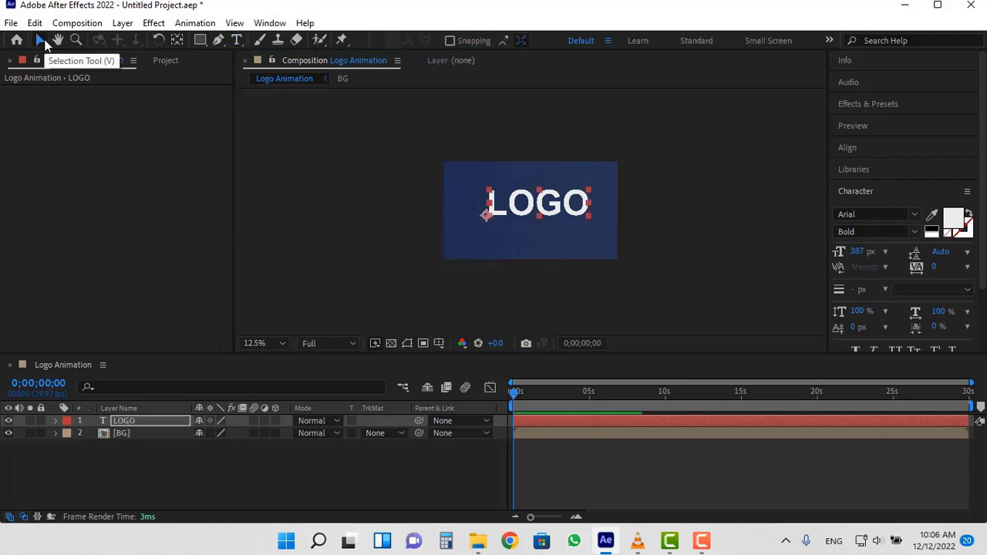
Center the LOGO text's anchor point within its layer content and center the text in the composition view
right_click(532, 202)
mouse_move(610, 224)
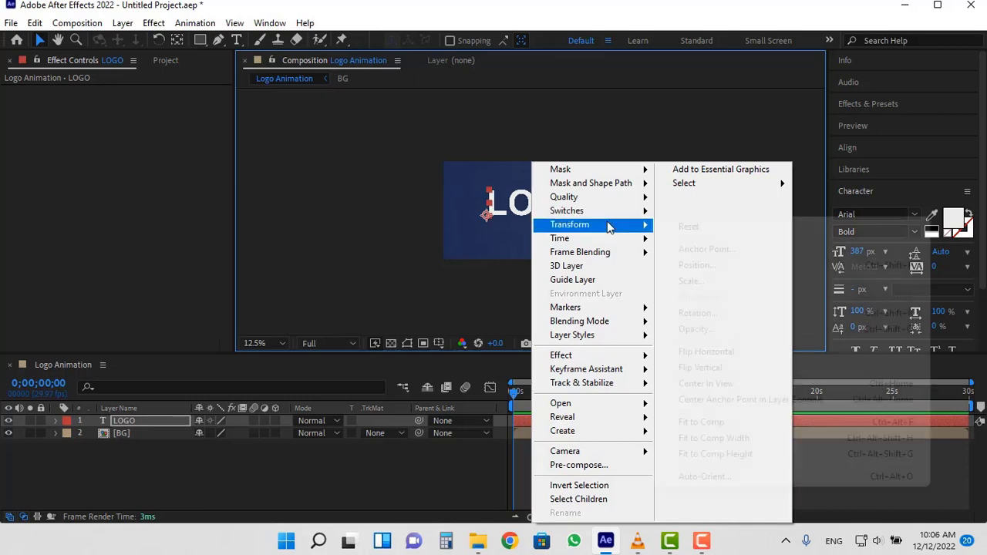
left_click(709, 401)
right_click(541, 163)
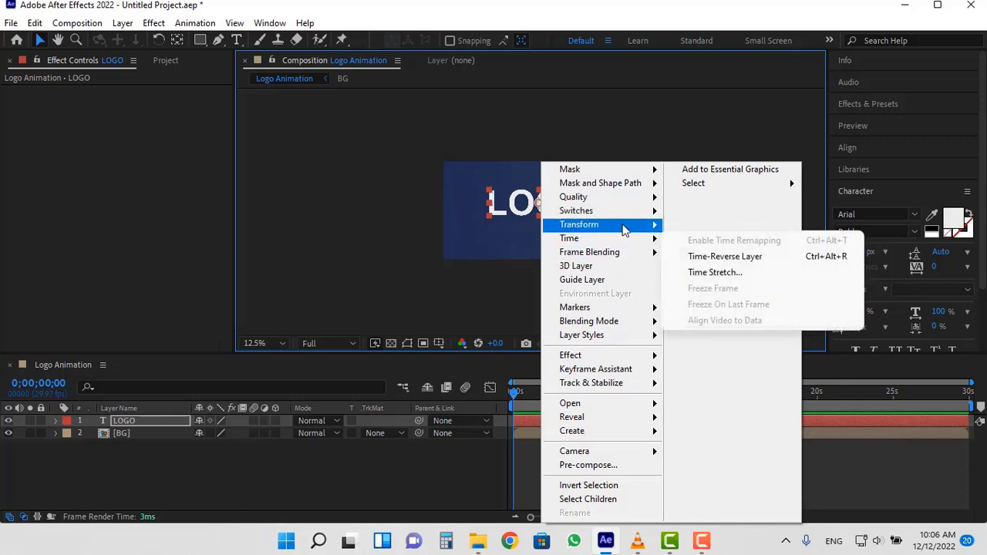
mouse_move(657, 226)
left_click(713, 386)
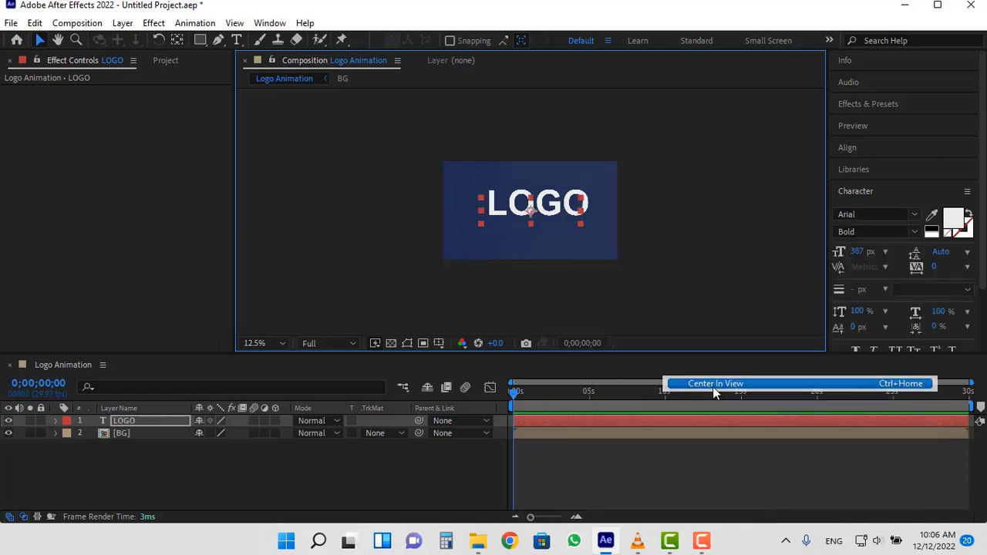
left_click(662, 226)
key("period")
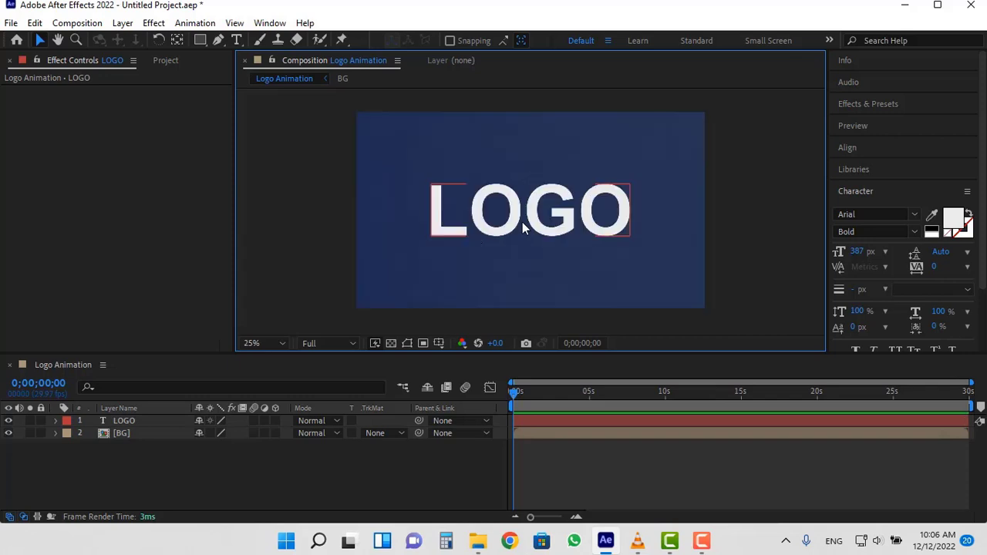
Pre-compose the LOGO text layer as Logo, moving all attributes into the new composition
left_click(134, 421)
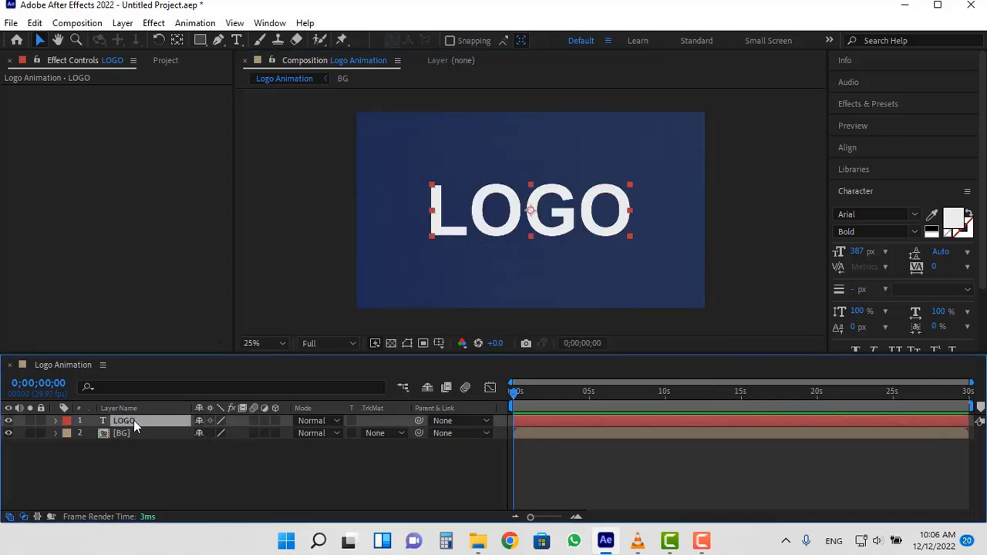
key("ctrl+shift+c")
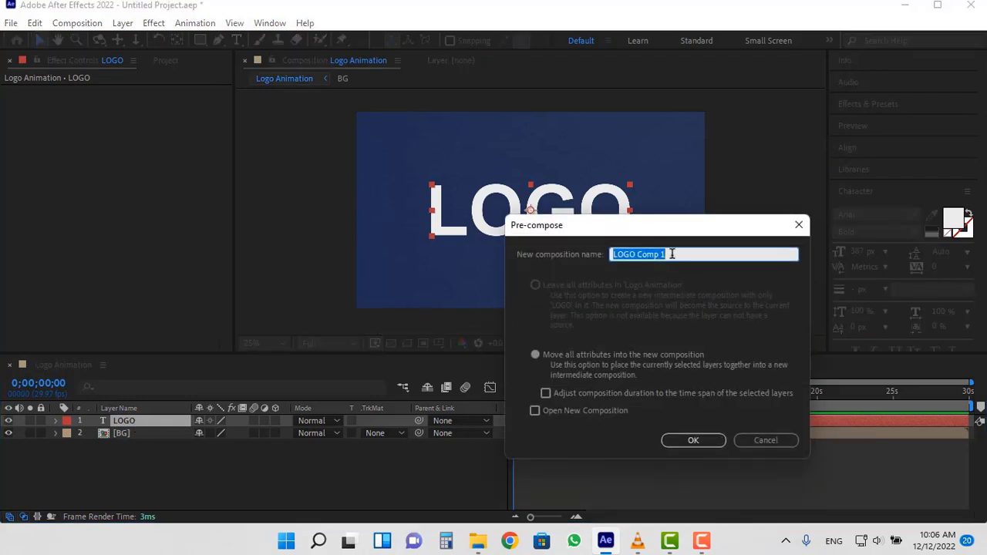
type("LOgo")
left_click(691, 440)
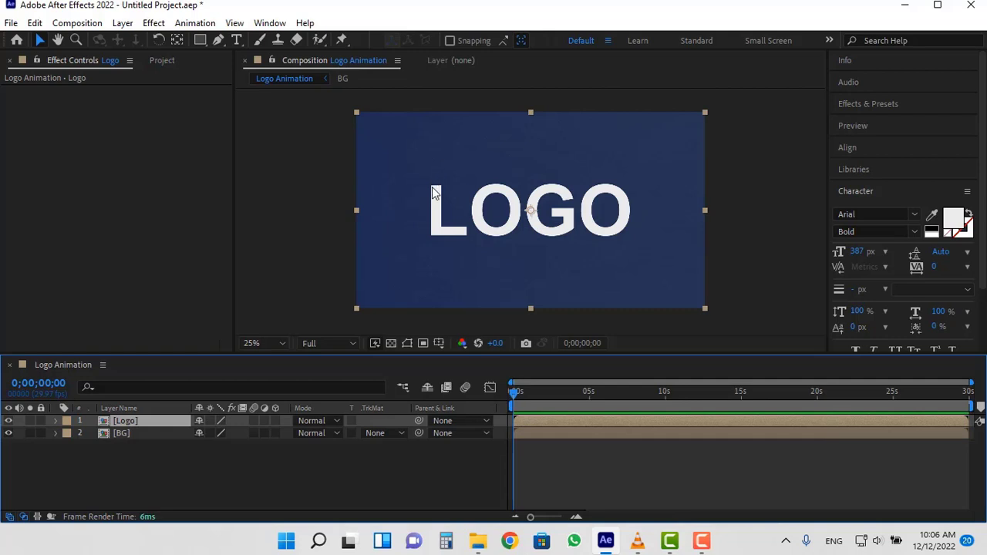
Auto-trace the Logo layer's alpha channel at the current frame, applying the result to a new layer
left_click(122, 23)
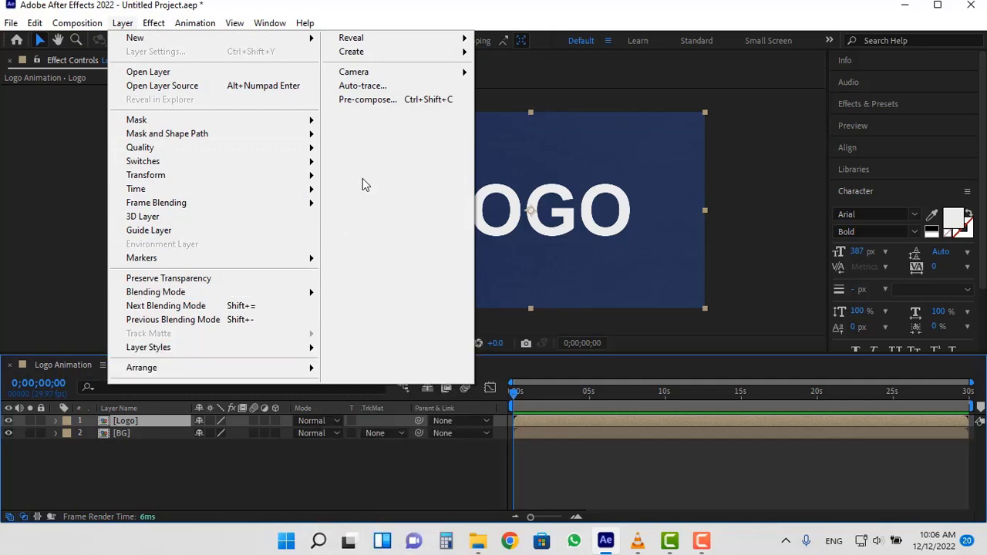
left_click(359, 91)
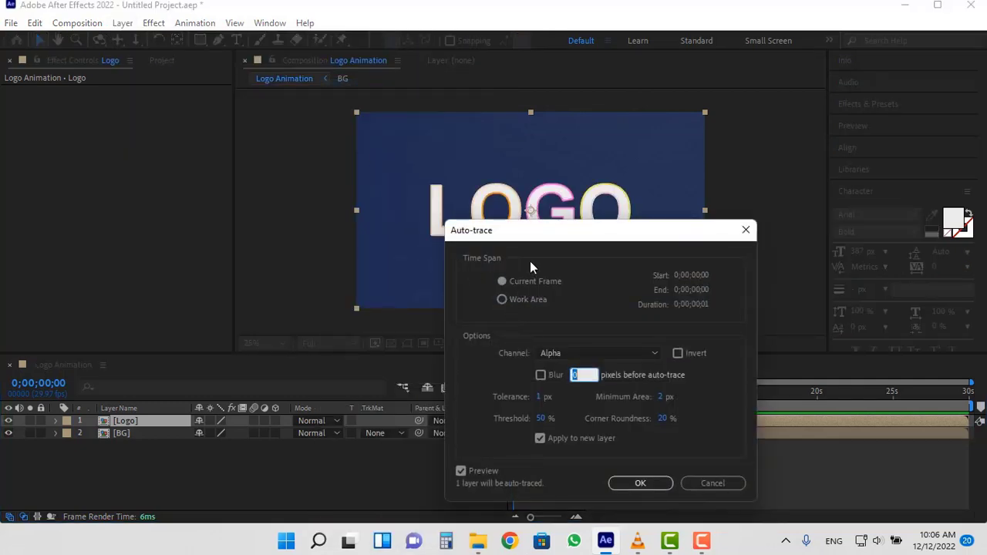
left_click_drag(540, 230, 415, 152)
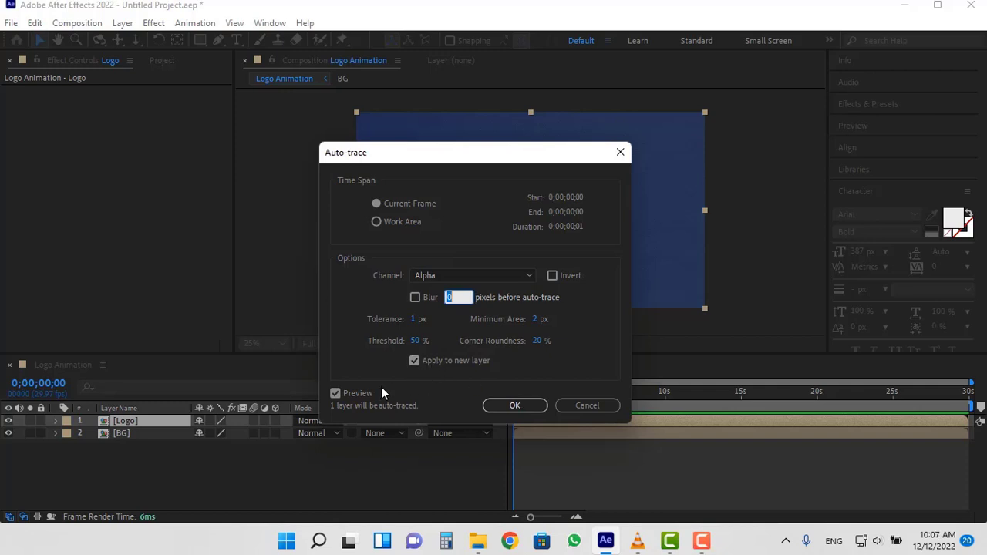
left_click(518, 410)
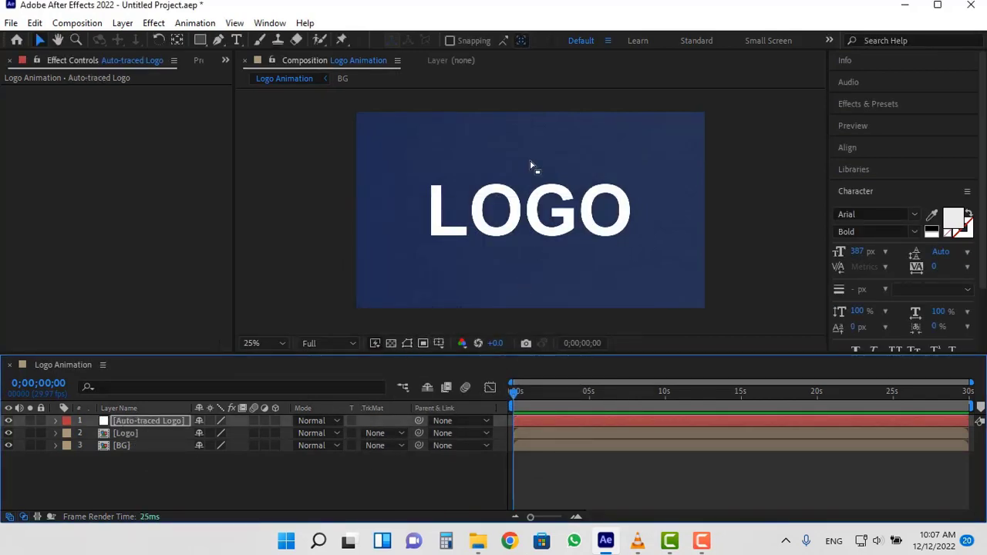
Rename the auto-traced layer as Stroke
key("Return")
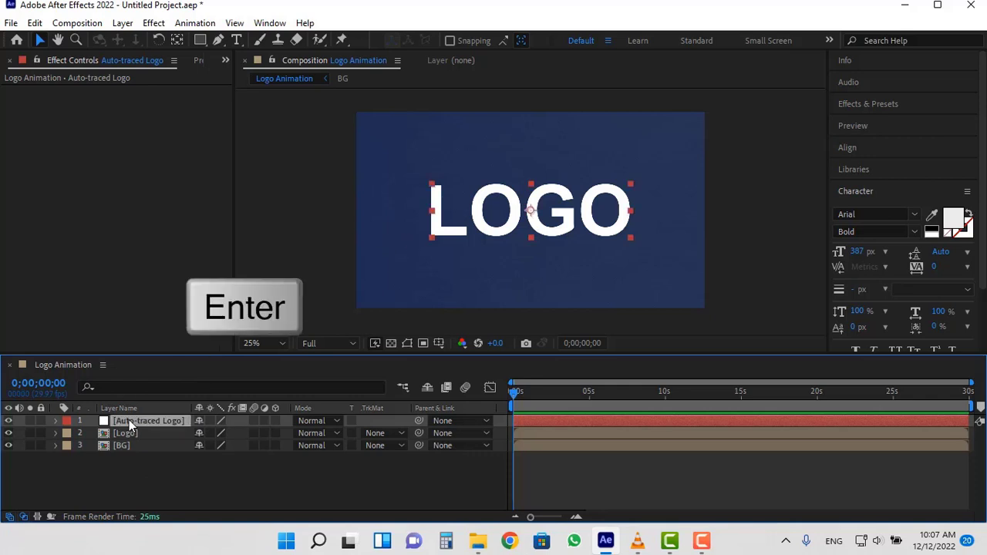
type("Stroke")
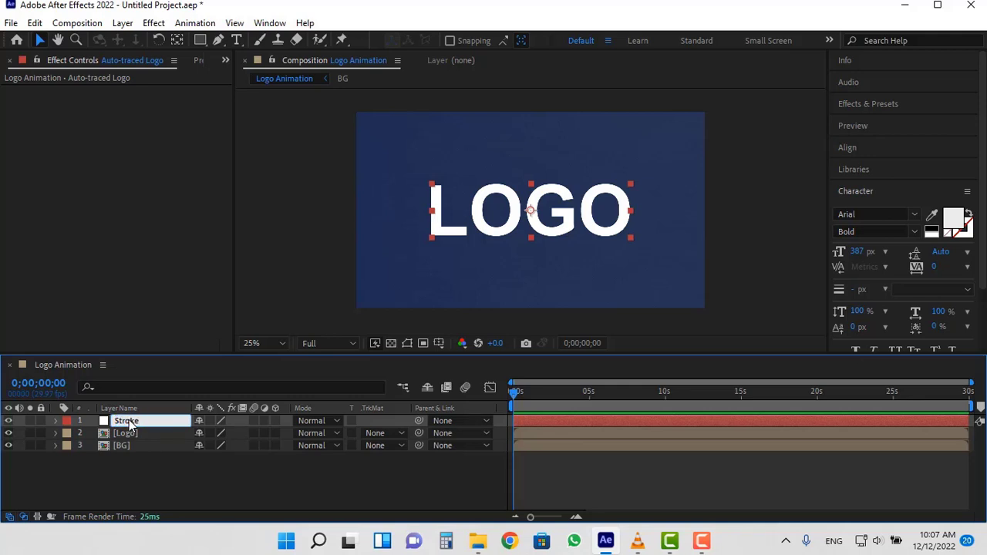
key("Return")
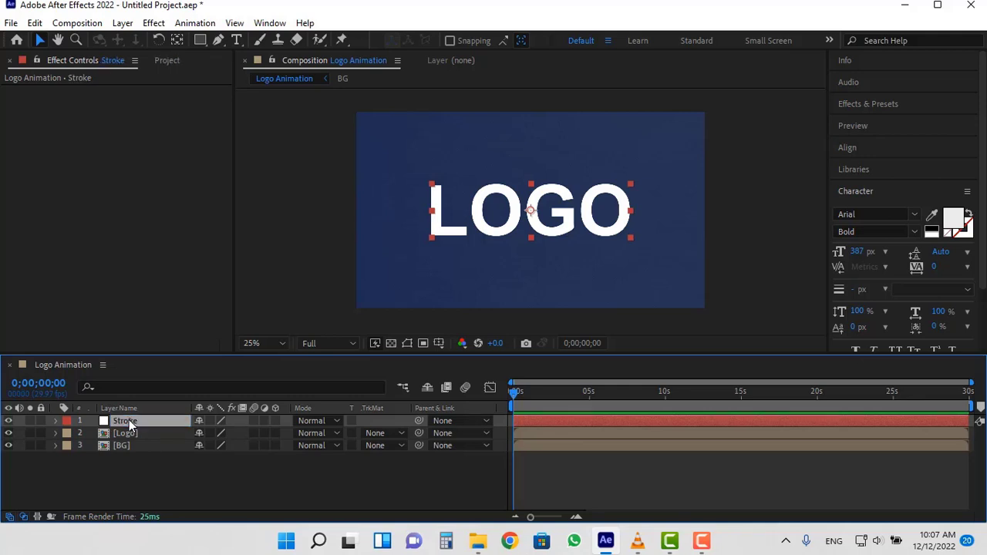
Apply the Stroke effect to the Stroke layer and set its paint style to On Transparent
left_click(883, 104)
type("s")
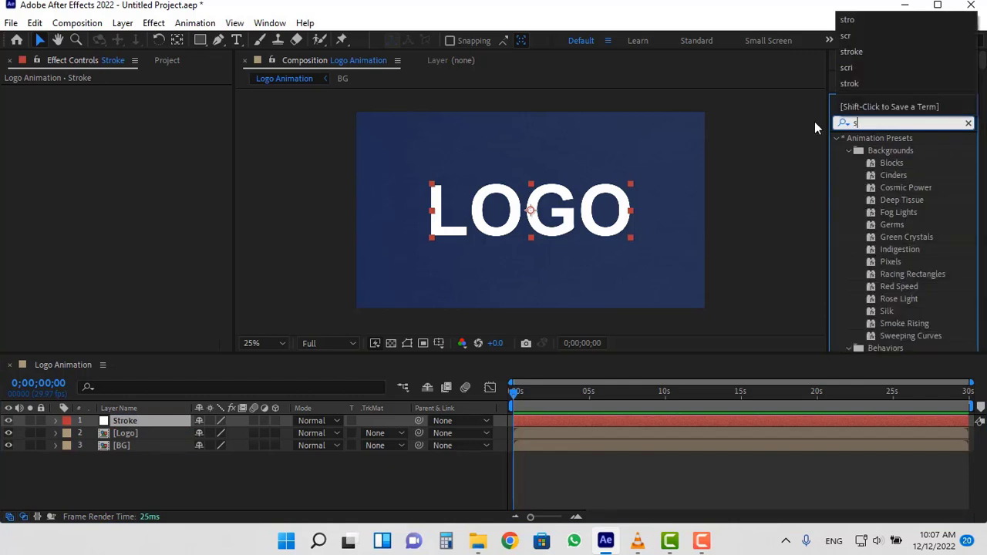
type("troke")
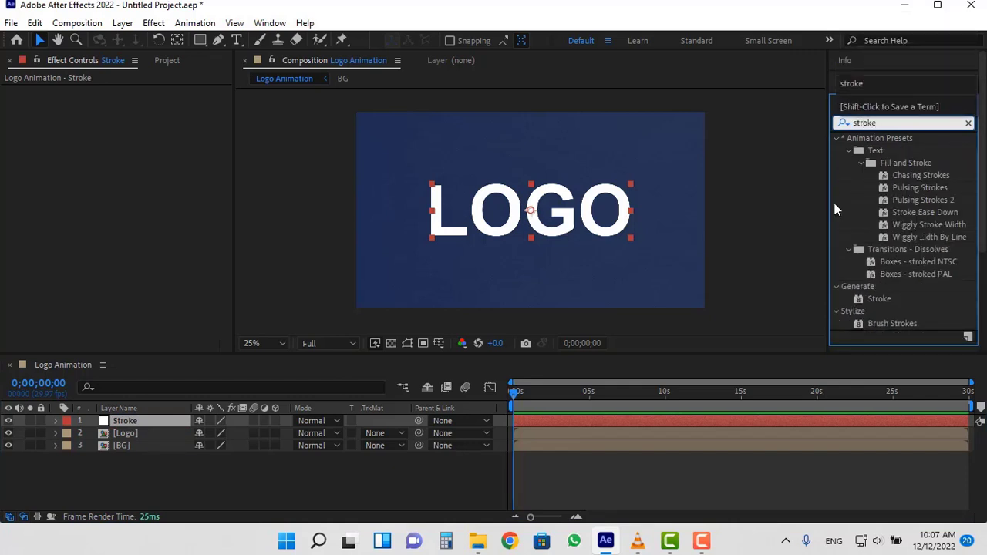
left_click_drag(874, 298, 150, 421)
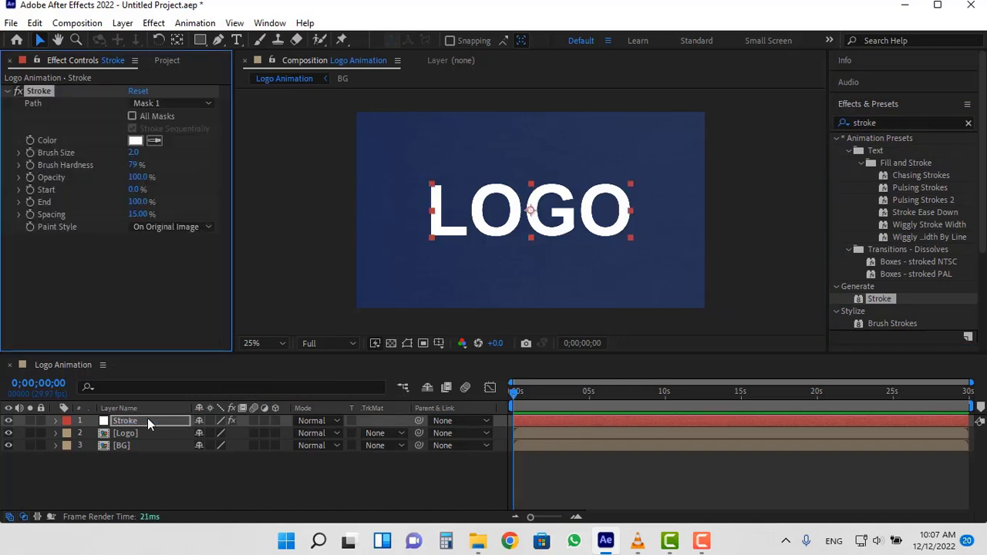
left_click(178, 229)
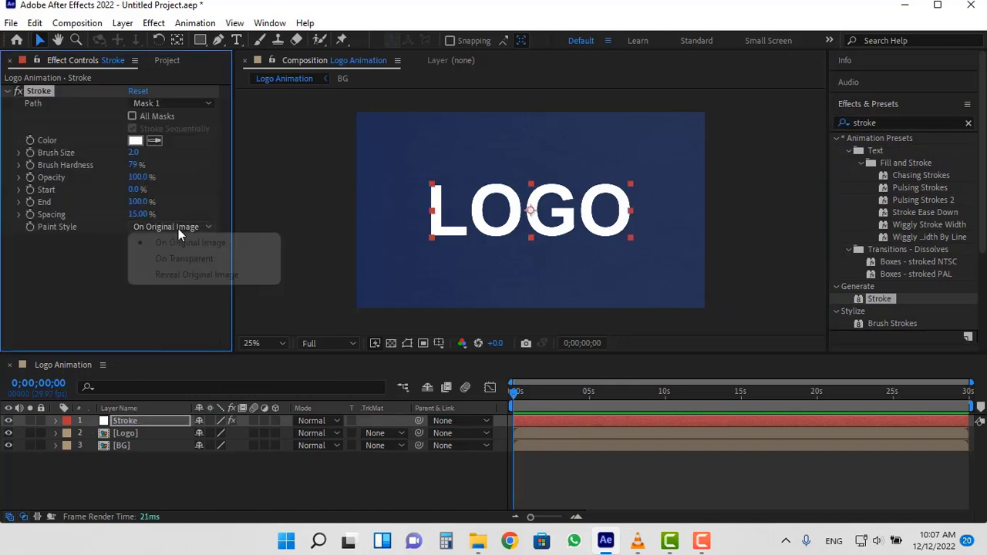
left_click(161, 261)
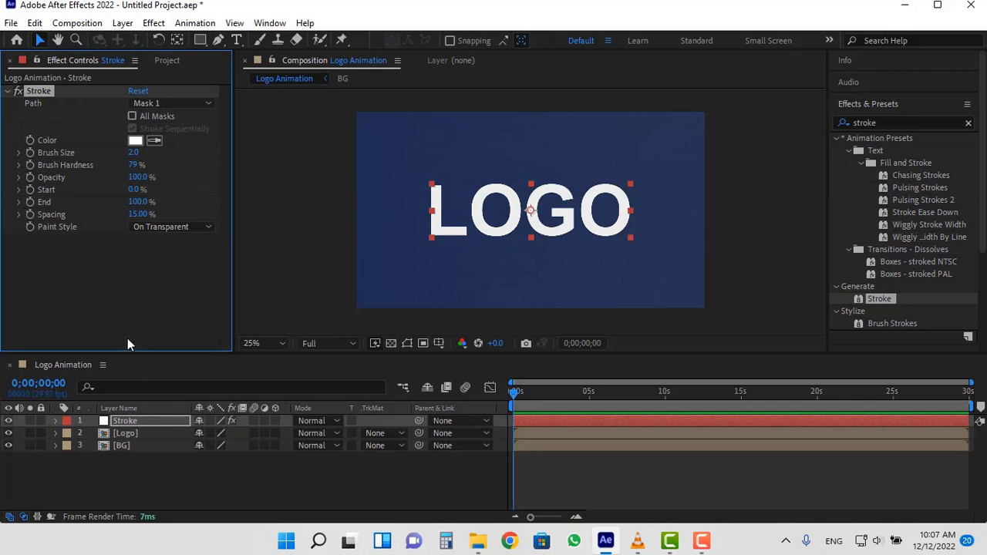
Hide the Logo layer and make the Stroke effect outline all masks
left_click(9, 433)
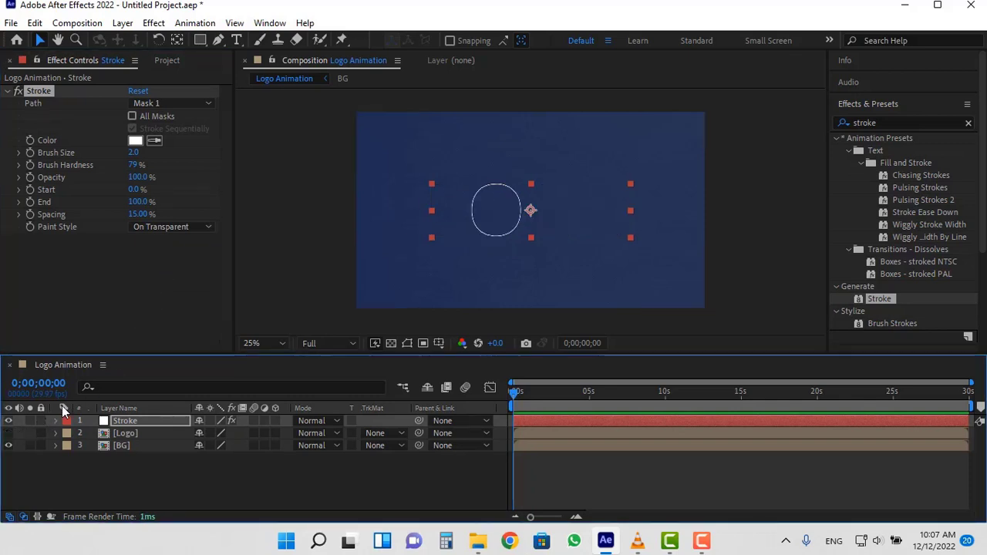
key("period")
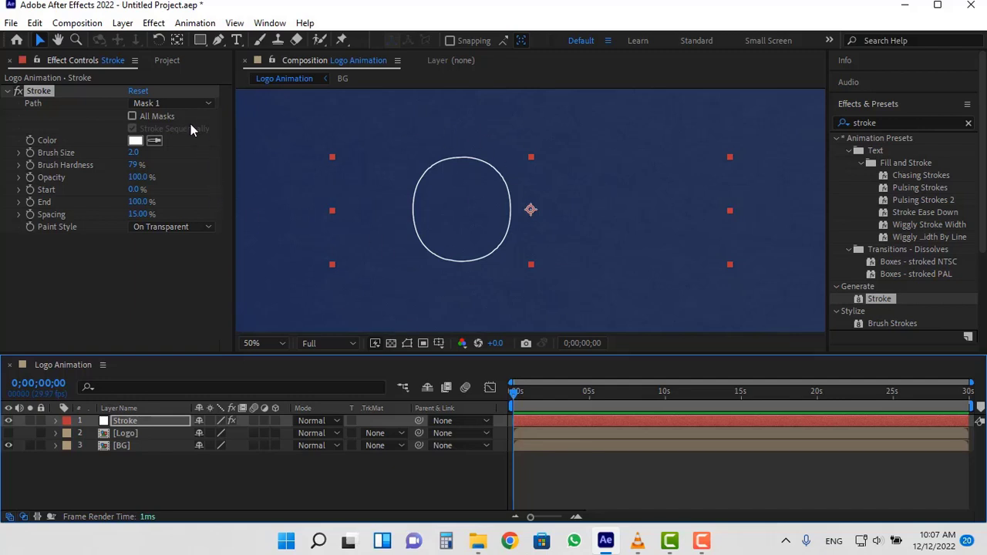
left_click(132, 118)
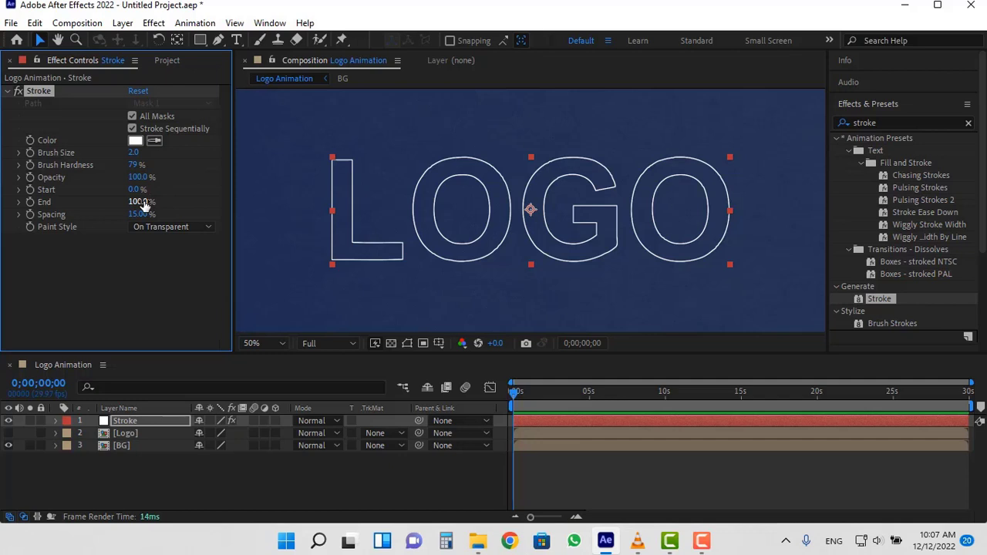
Keyframe the Stroke effect's End from 0% at the start to 100% at 0;00;03;00, and preview the outline animation
mouse_move(144, 204)
left_mouse_down()
mouse_move(58, 201)
mouse_move(149, 199)
mouse_move(71, 199)
left_mouse_up()
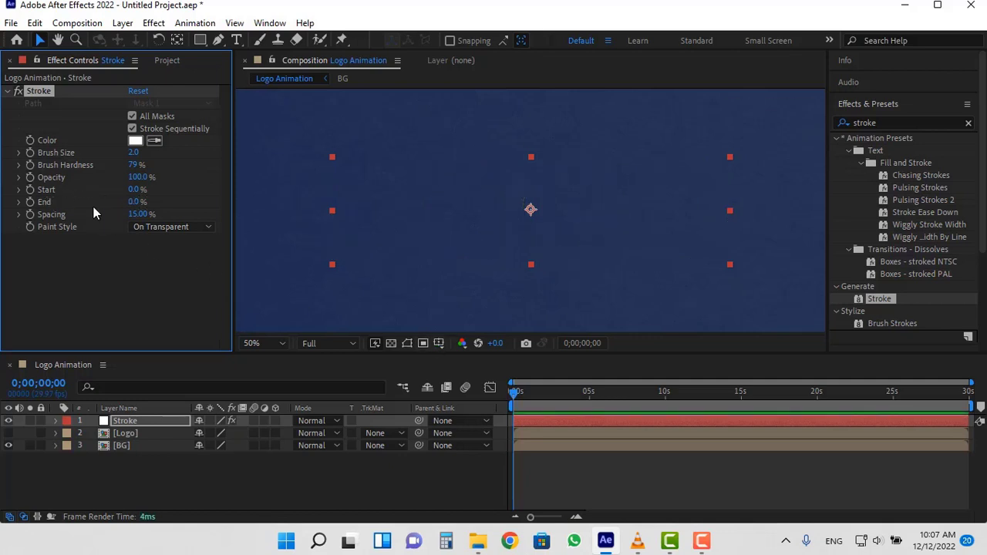
left_click(29, 202)
left_click(559, 393)
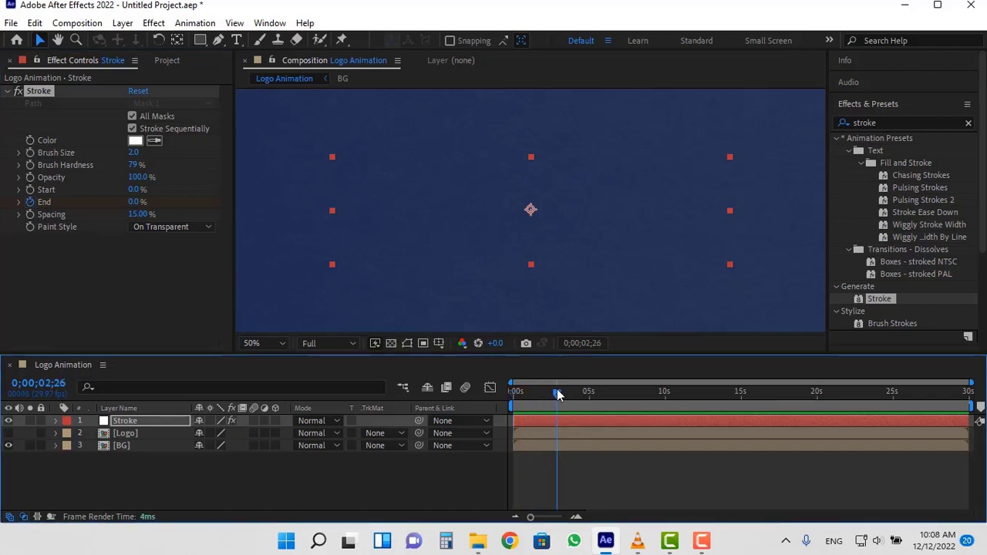
left_click(563, 391)
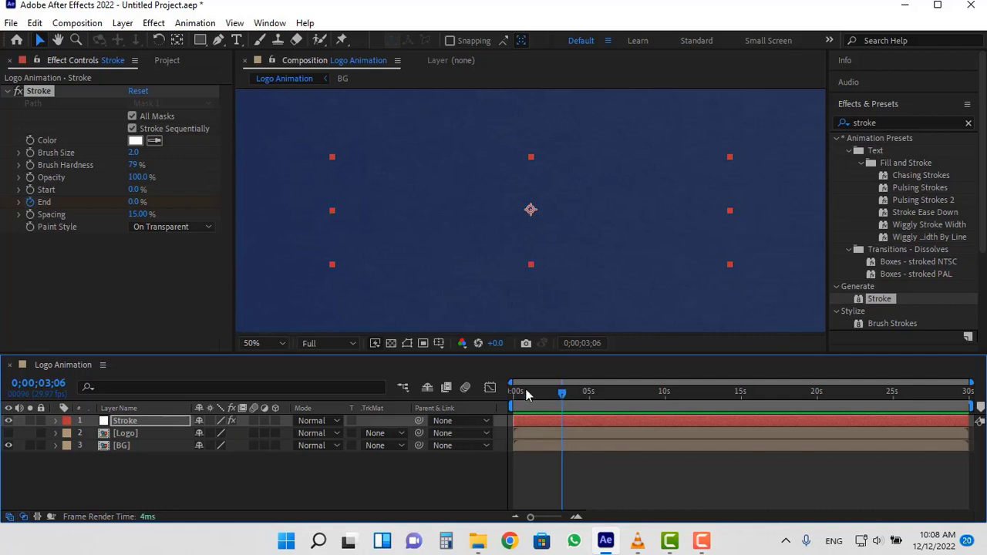
left_click_drag(532, 517, 555, 523)
left_click_drag(697, 394, 686, 399)
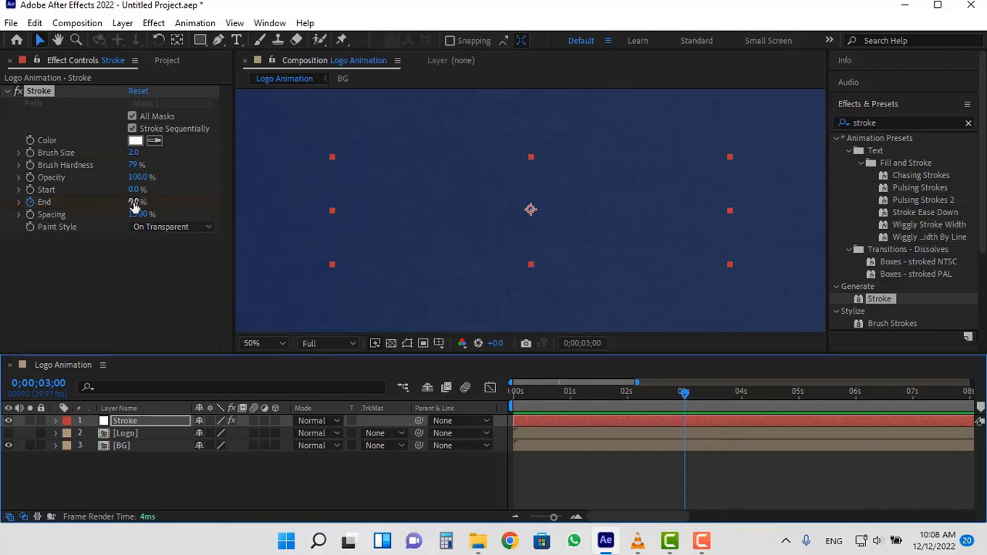
left_click_drag(133, 202, 273, 216)
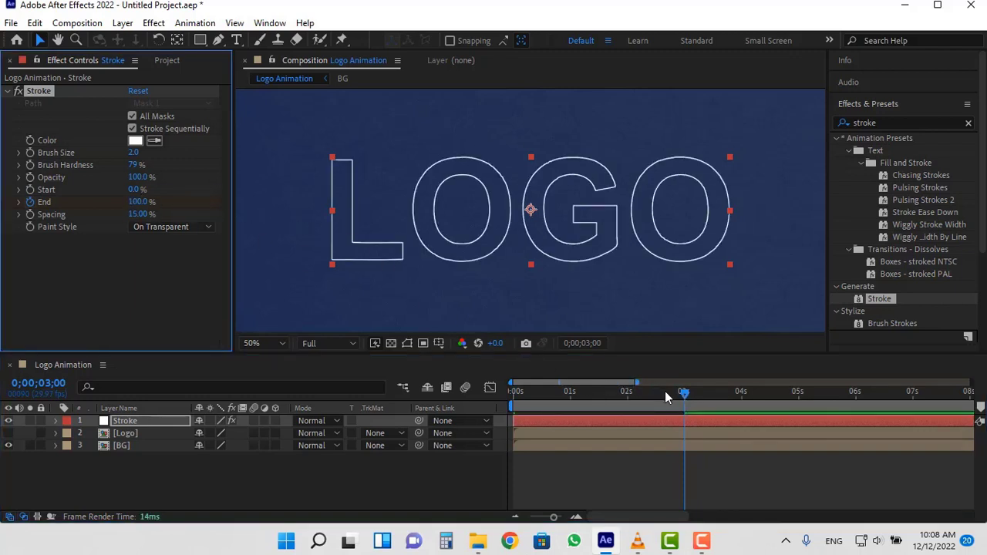
key("space")
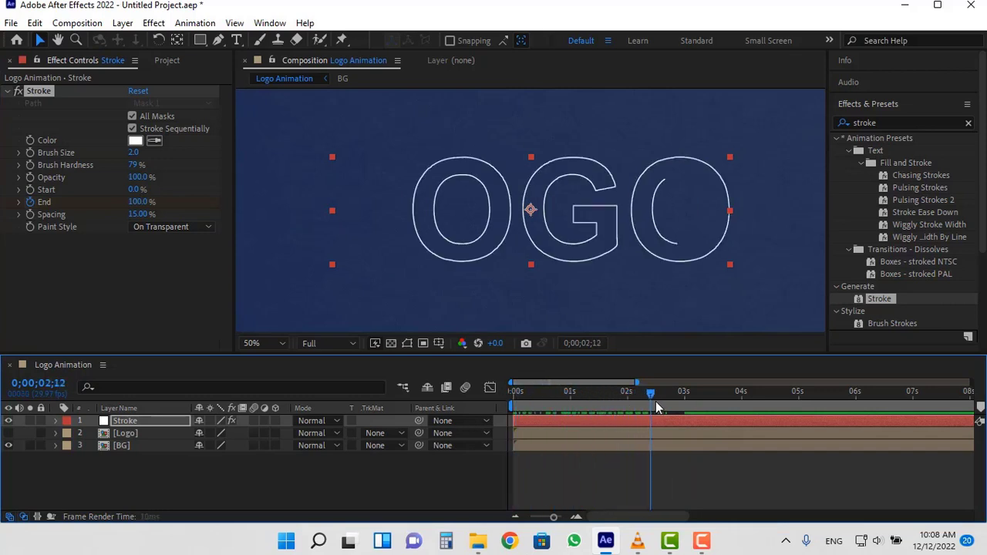
mouse_move(684, 393)
left_mouse_down()
mouse_move(525, 394)
mouse_move(691, 394)
left_mouse_up()
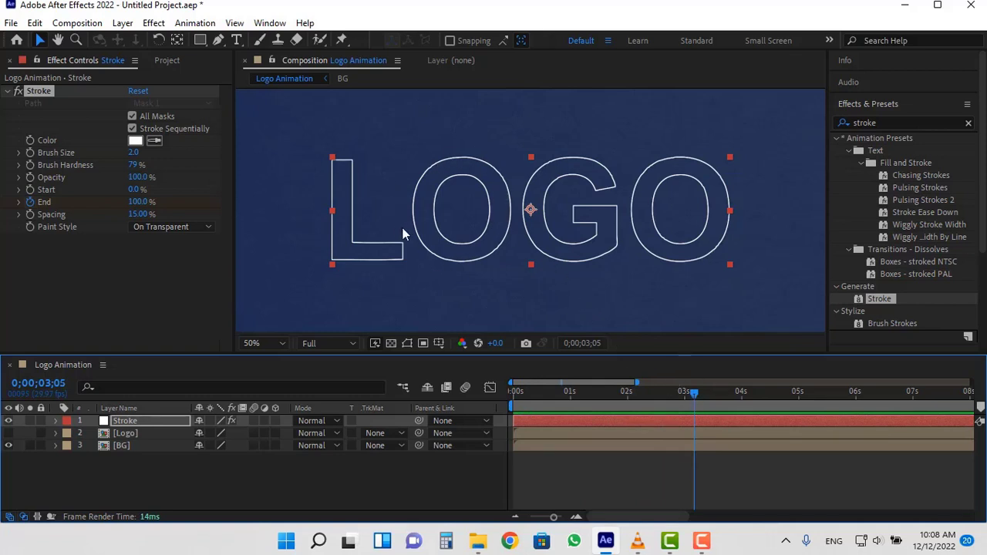
Duplicate the Stroke layer and rename the copy as fill
key("ctrl+d")
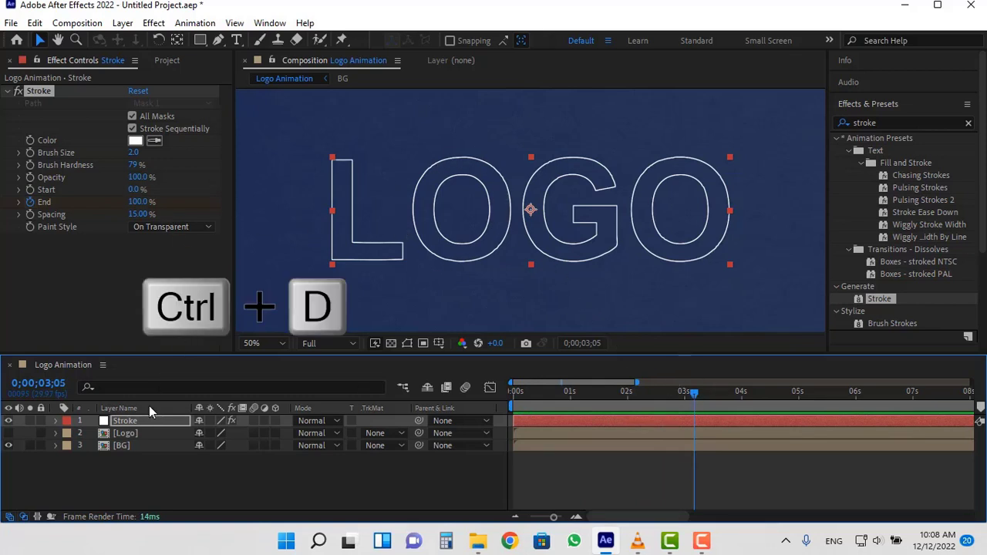
left_click(131, 422)
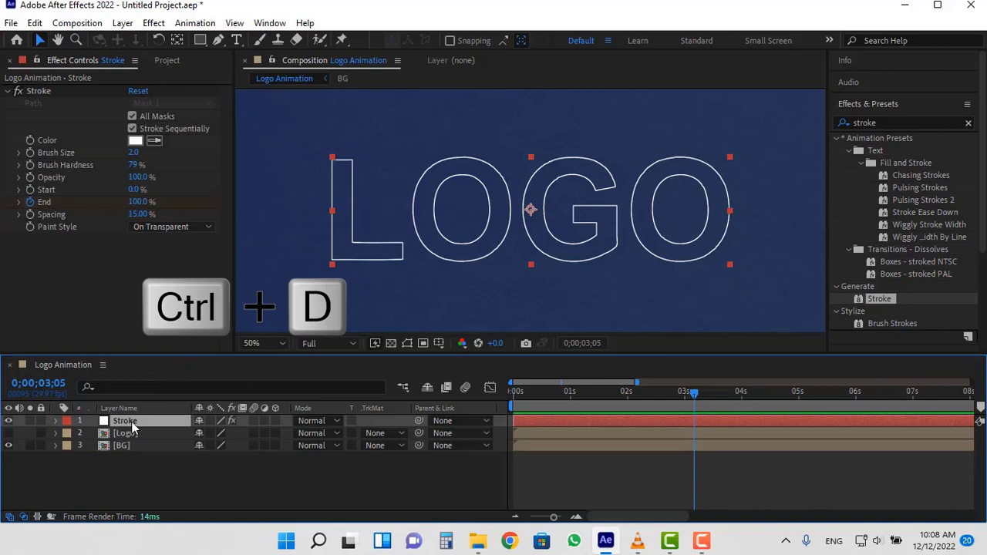
key("ctrl+d")
key("Return")
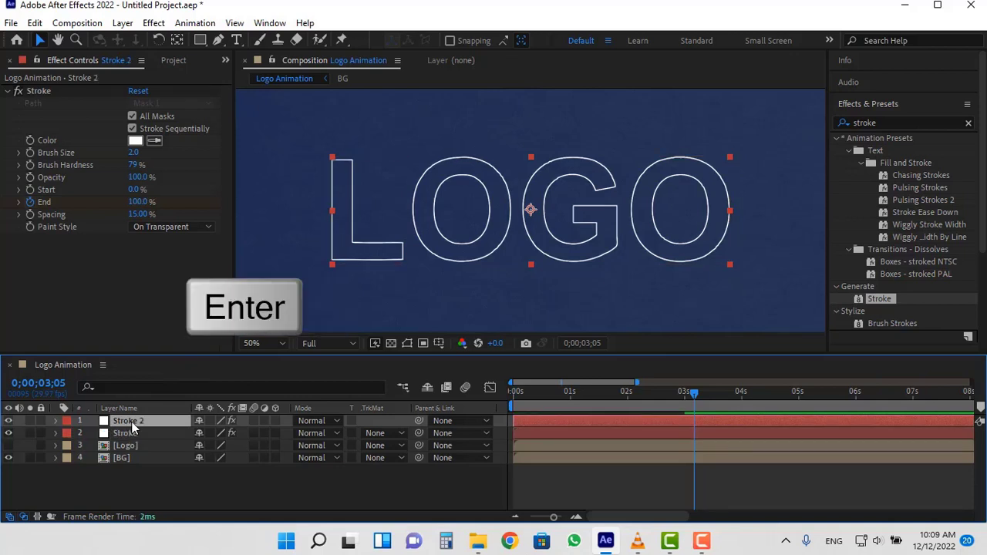
type("fil")
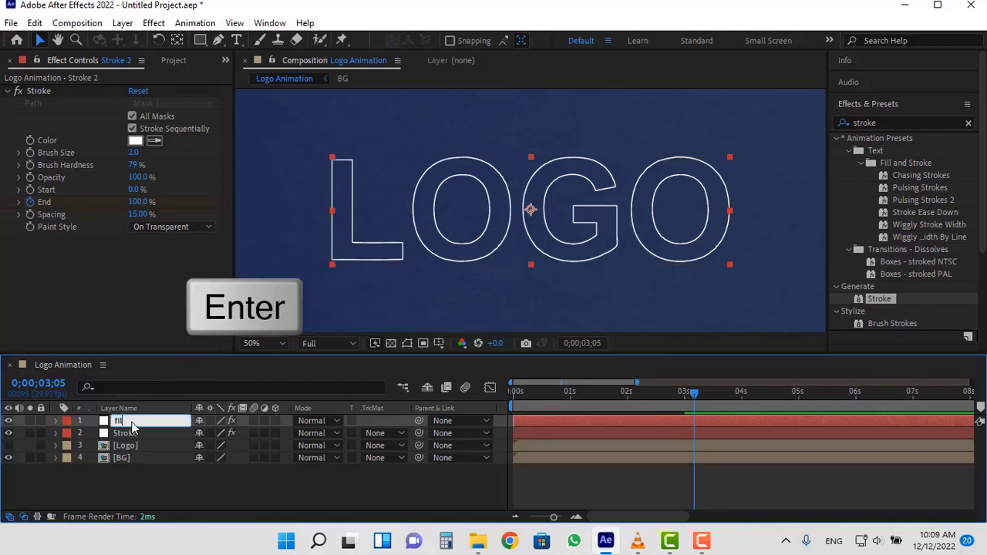
type("l")
key("Return")
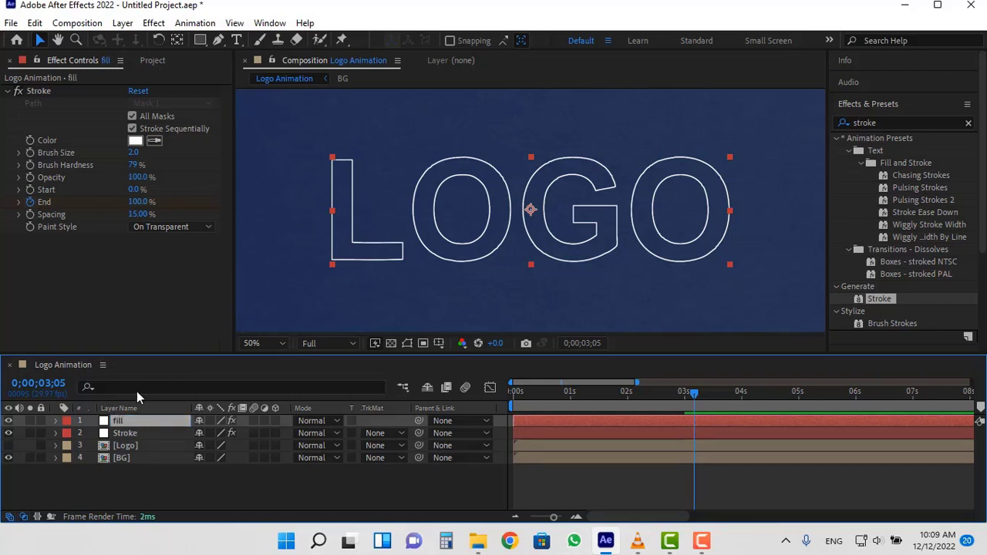
Replace the Stroke effect on the fill layer with the Scribble effect
left_click(40, 92)
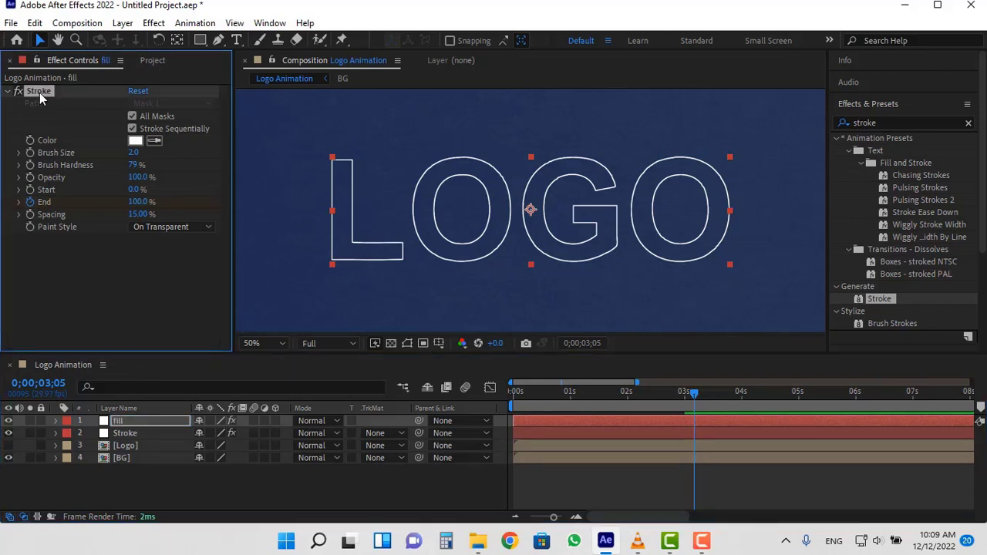
key("Delete")
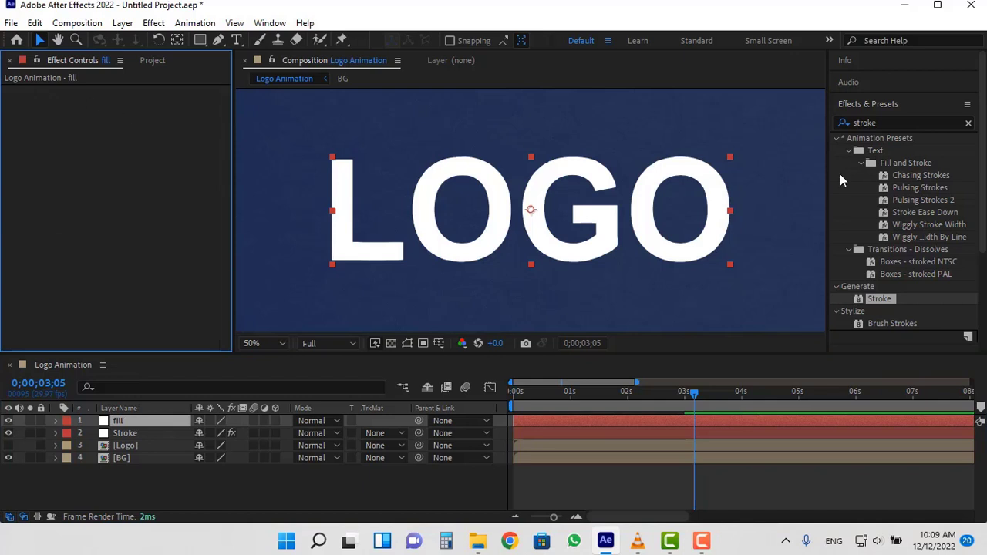
left_click(878, 123)
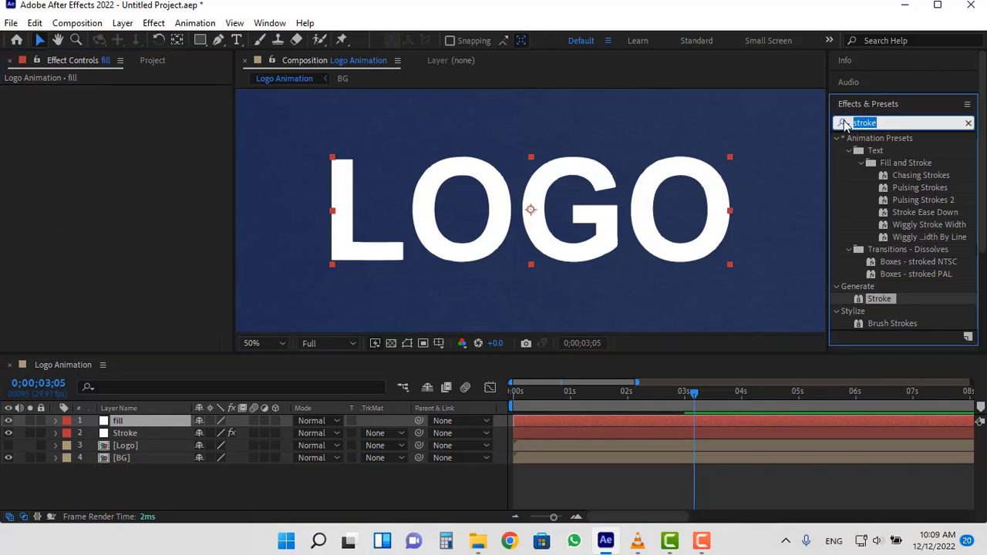
type("scri")
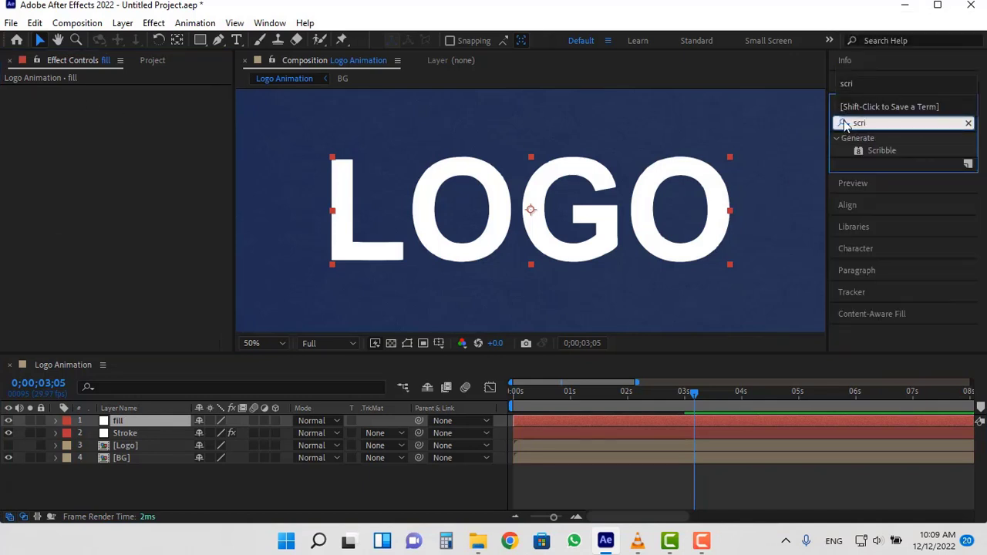
mouse_move(882, 150)
left_mouse_down()
mouse_move(187, 368)
mouse_move(139, 425)
left_mouse_up()
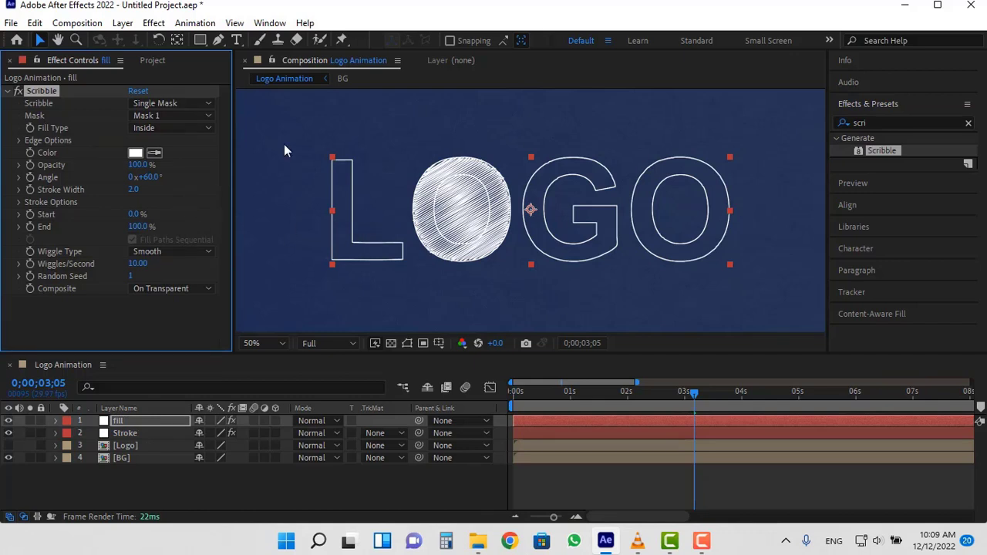
Set the Scribble effect to All Masks Using Modes and scrub through the timeline to preview the letter fill
left_click(182, 104)
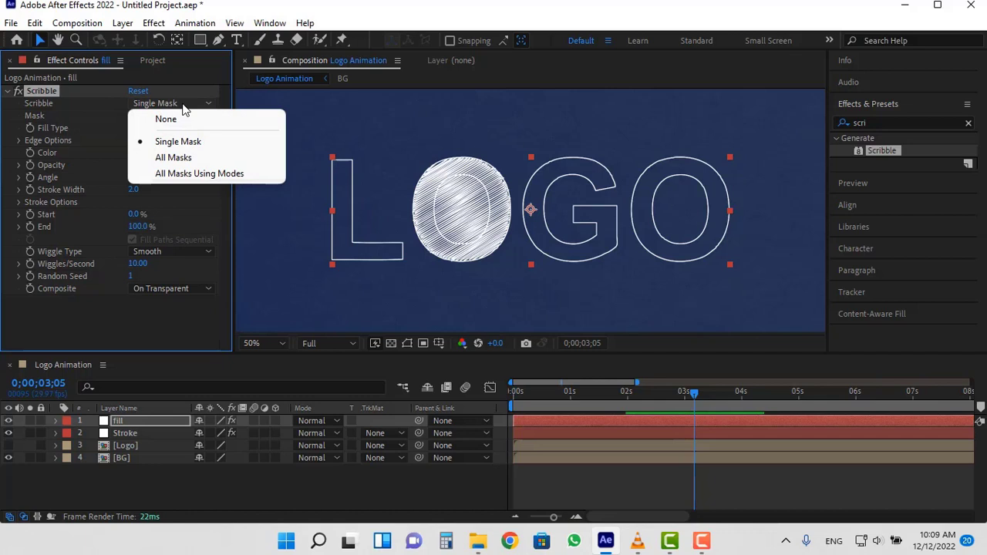
left_click(177, 175)
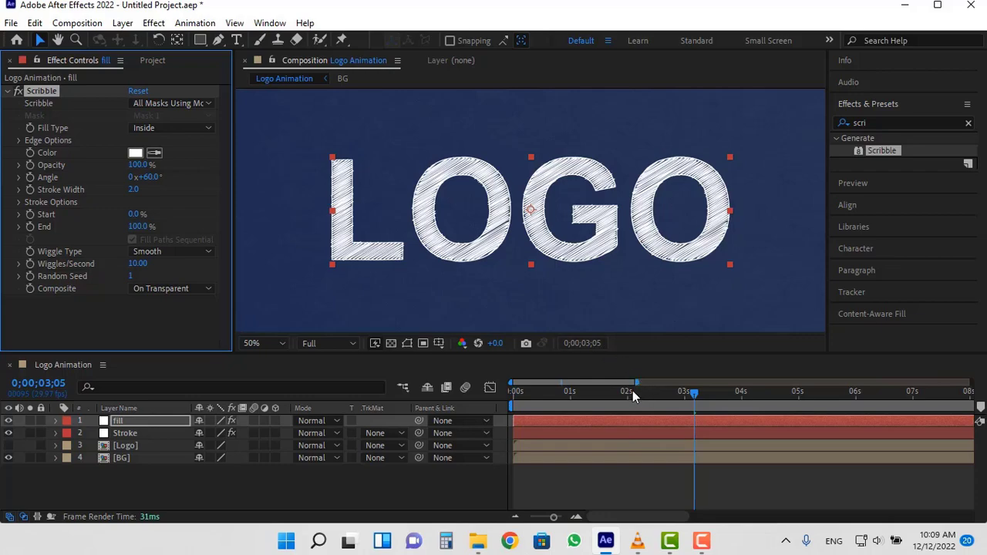
mouse_move(632, 390)
left_mouse_down()
mouse_move(571, 384)
mouse_move(597, 383)
mouse_move(577, 385)
mouse_move(585, 384)
left_mouse_up()
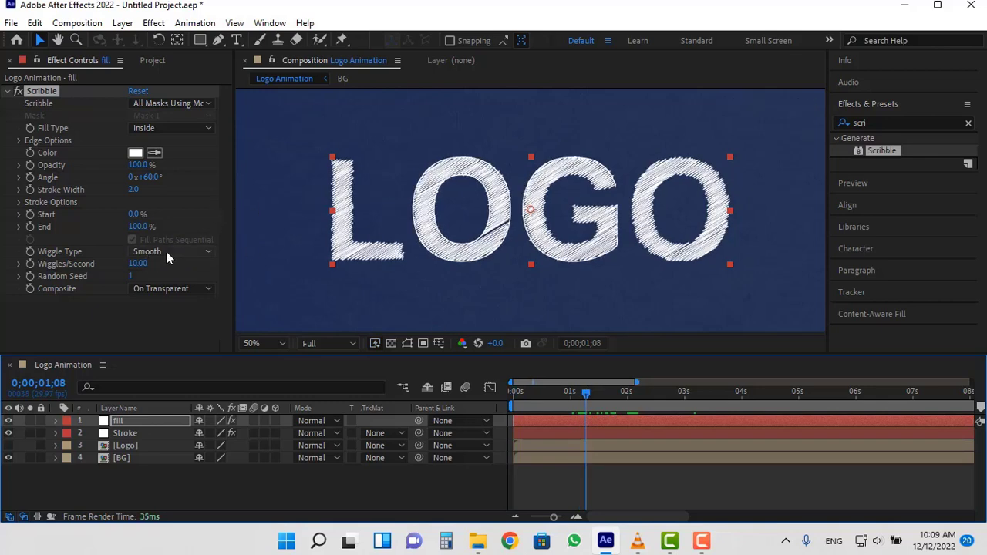
Set the Scribble effect's Wiggle Type to Static and scrub the timeline to check the letter fill
left_click(141, 254)
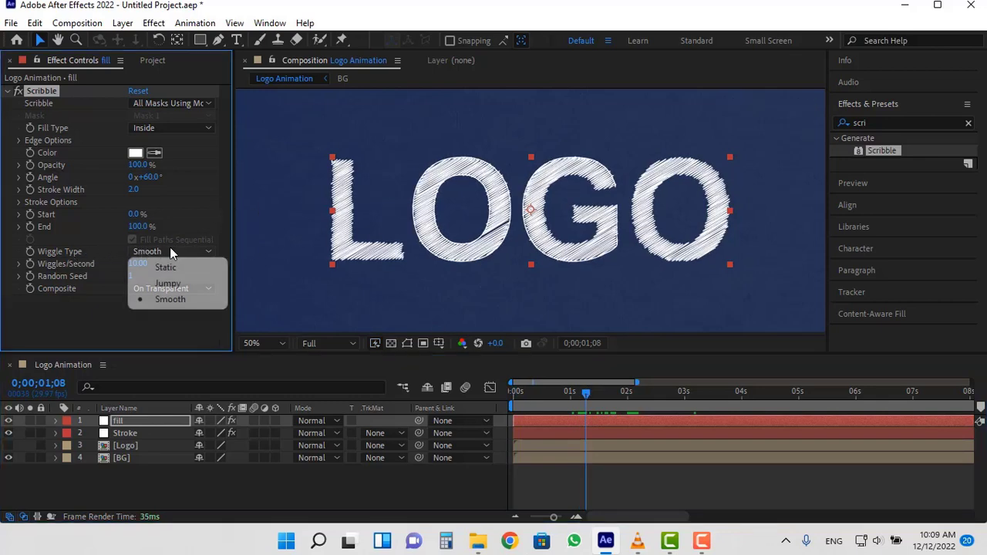
left_click(171, 264)
mouse_move(575, 391)
left_mouse_down()
mouse_move(517, 391)
mouse_move(590, 392)
left_mouse_up()
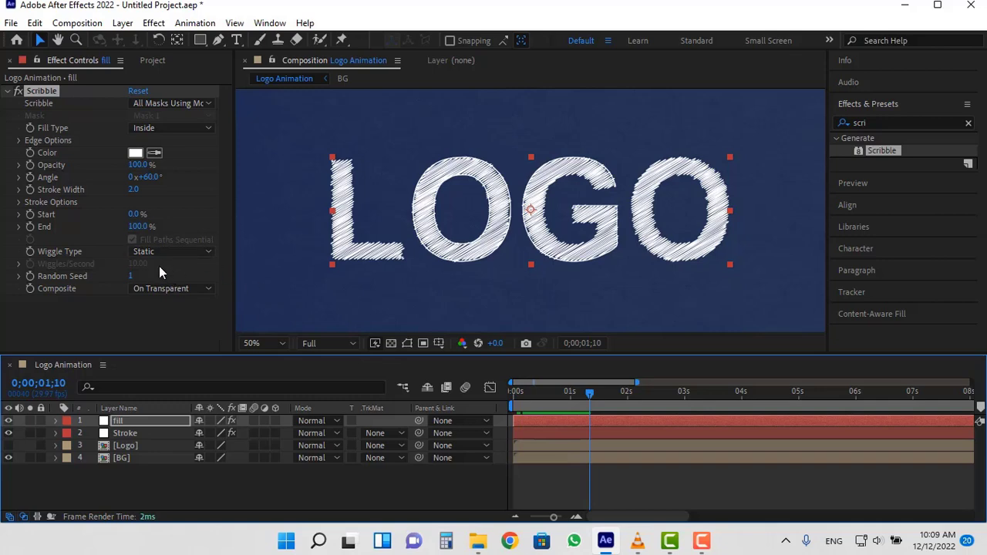
Keyframe the Scribble effect's End from 0% at the start to 100% at 0;00;03;00
left_click(133, 227)
left_click_drag(133, 227, 77, 226)
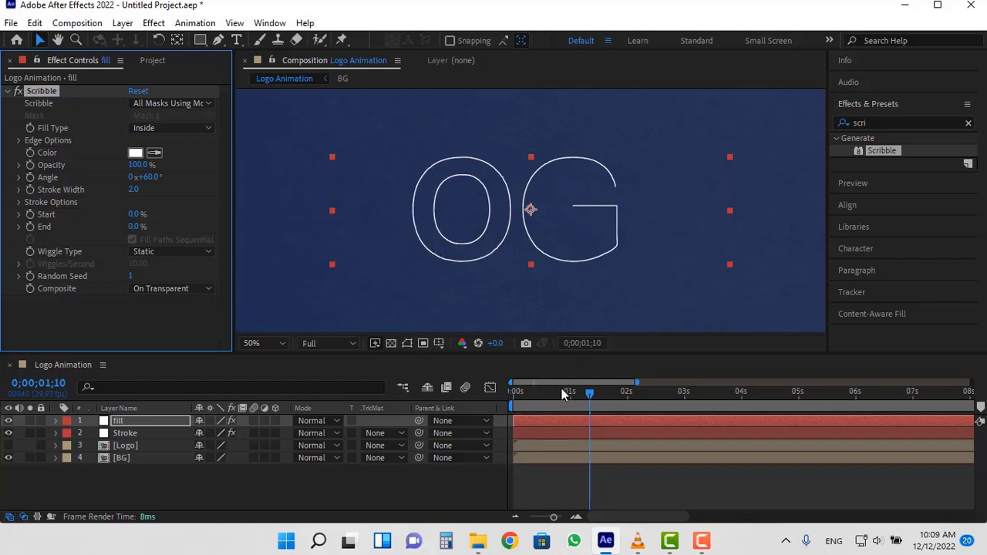
left_click_drag(561, 391, 473, 384)
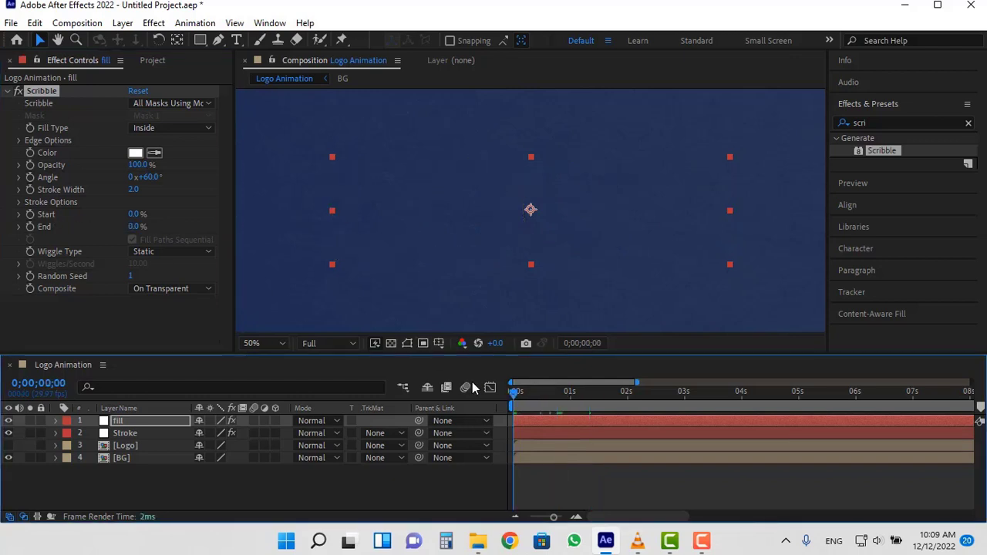
left_click(30, 227)
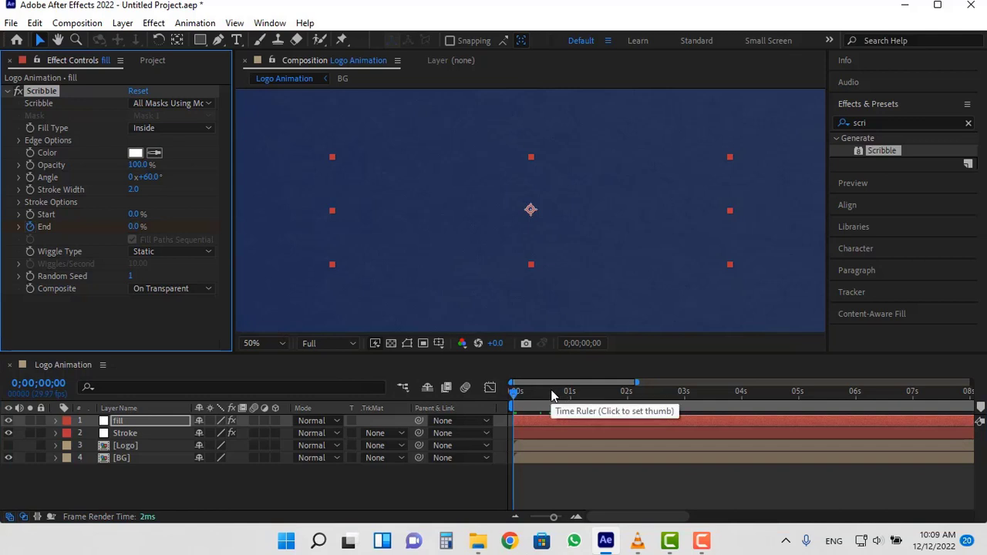
left_click_drag(562, 393, 686, 405)
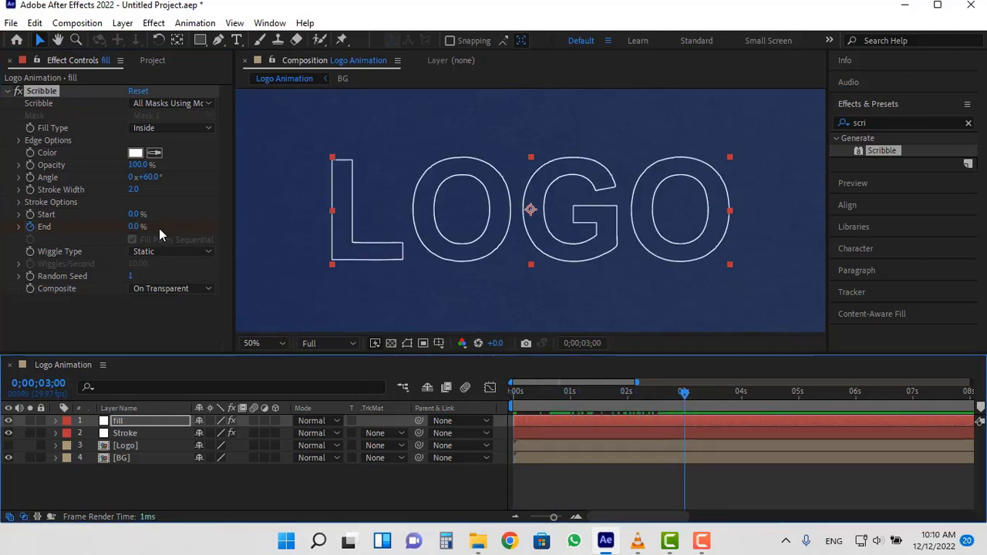
left_click_drag(135, 227, 292, 239)
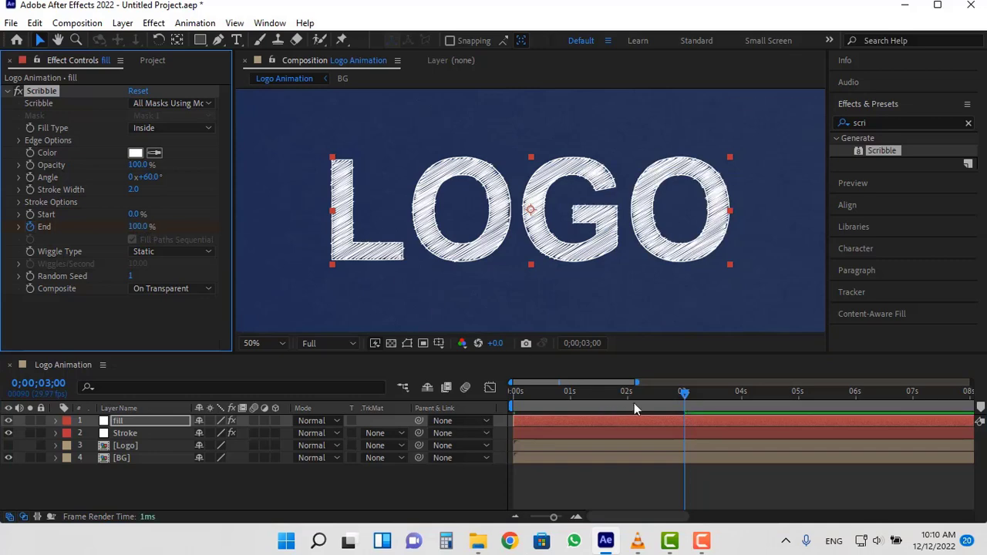
Preview the fill animation and delay the Stroke layer to about 0.5 seconds and the fill layer to about 1.4 seconds
mouse_move(658, 396)
left_mouse_down()
mouse_move(524, 399)
mouse_move(647, 401)
left_mouse_up()
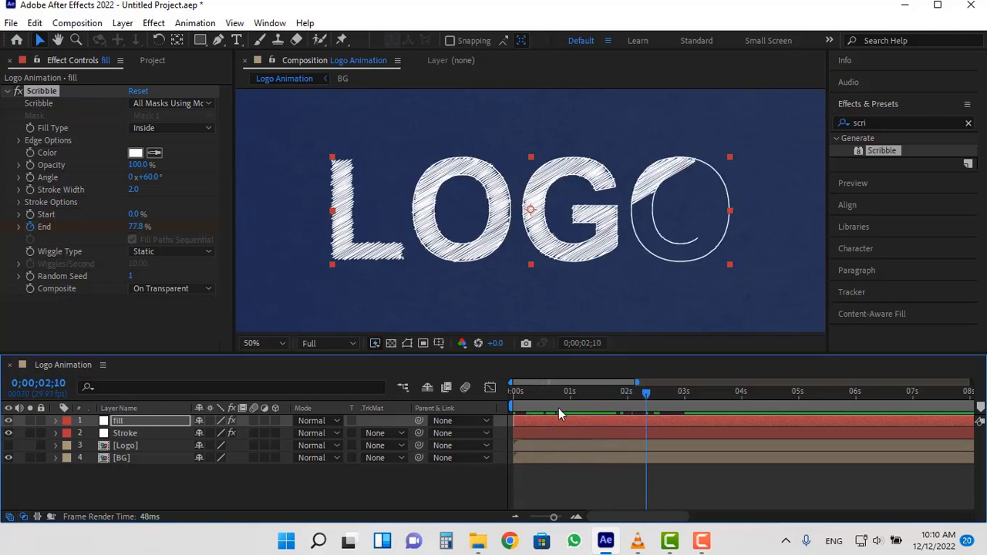
mouse_move(551, 418)
left_mouse_down()
mouse_move(607, 413)
mouse_move(559, 390)
mouse_move(621, 398)
mouse_move(604, 403)
mouse_move(691, 403)
left_mouse_up()
mouse_move(562, 430)
left_mouse_down()
mouse_move(617, 421)
mouse_move(551, 394)
mouse_move(515, 395)
mouse_move(768, 409)
left_mouse_up()
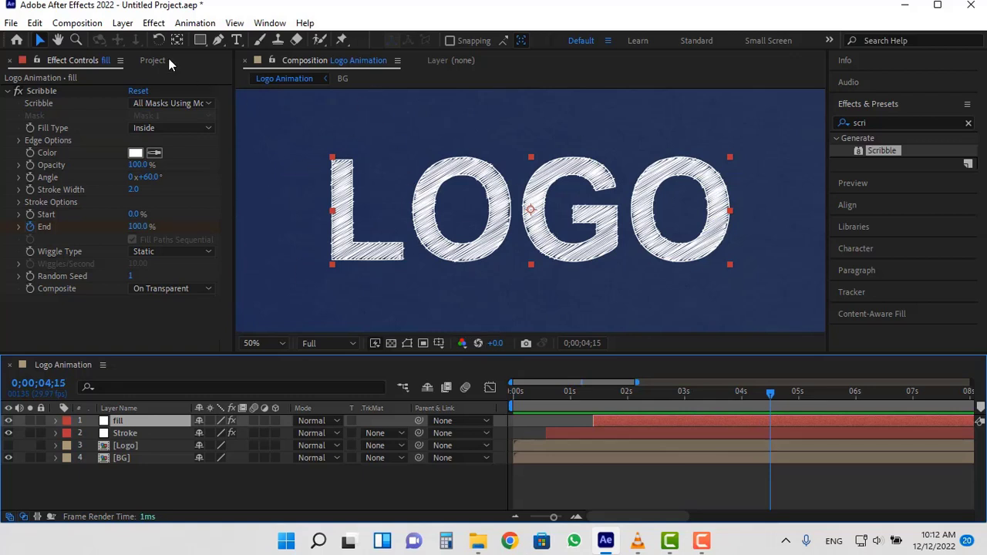
Create a black 1920 x 1080 px solid named Line1 and hide it
left_click(115, 23)
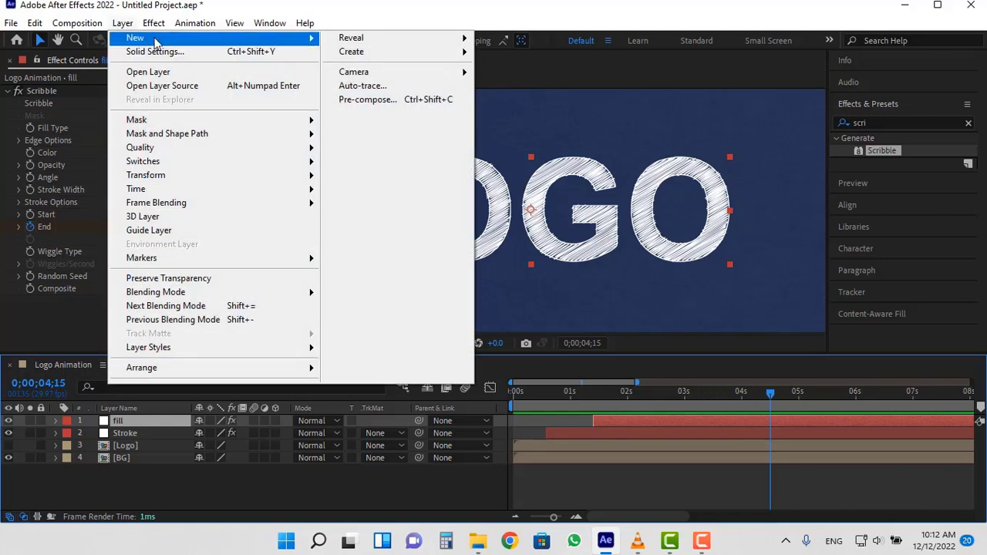
mouse_move(159, 37)
left_click(360, 56)
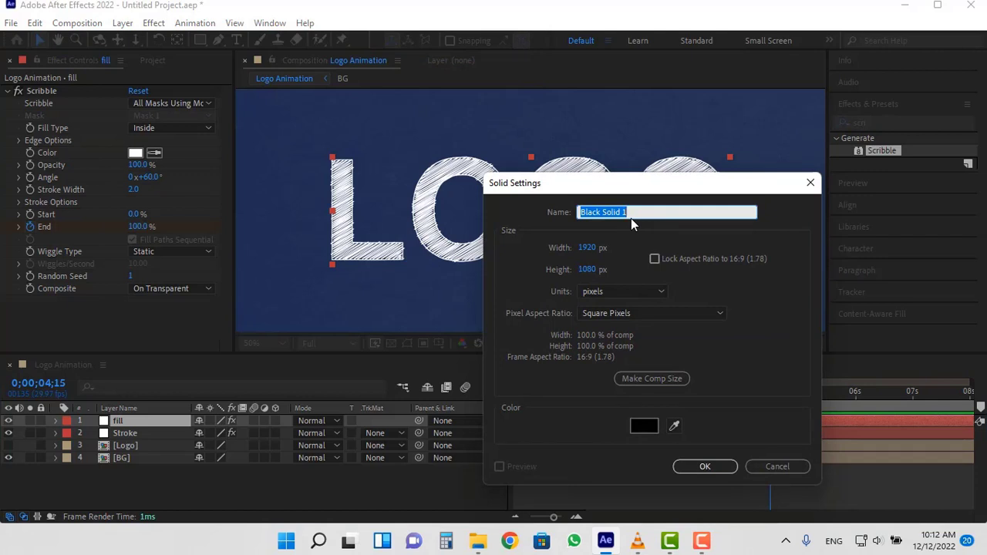
type("Line1")
left_click(700, 467)
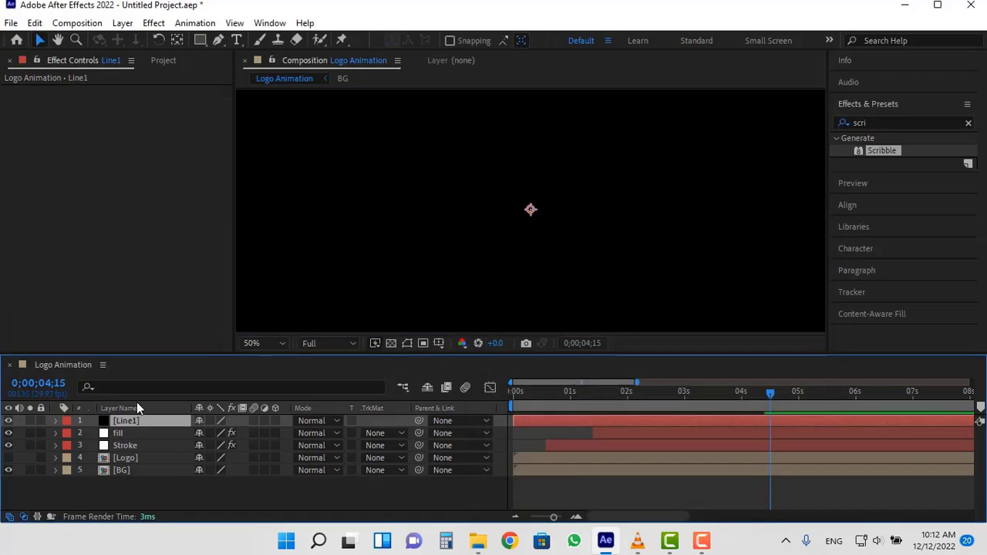
left_click(8, 421)
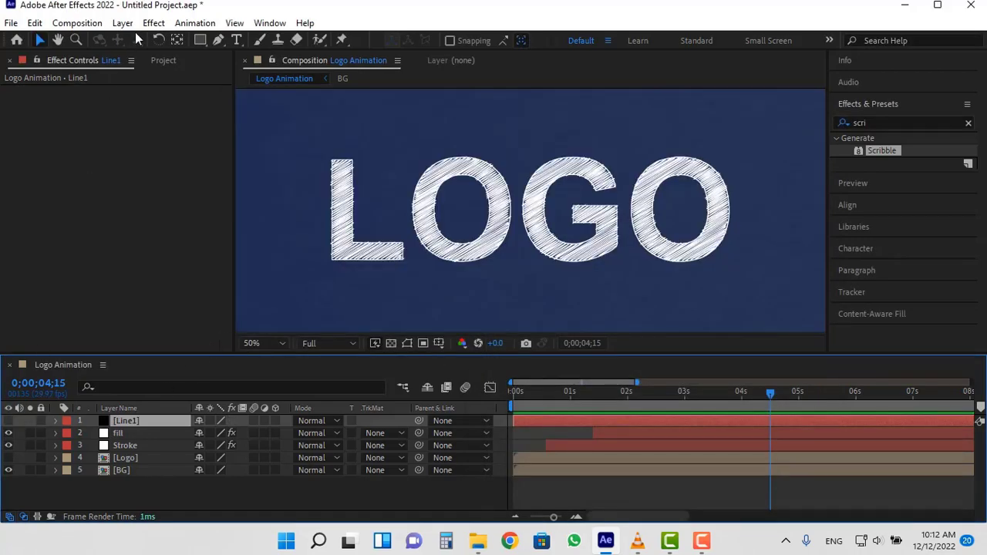
Draw an open 45-degree mask line on the Line1 layer with the Pen tool, touching the upper-left corner of the L
left_click(218, 40)
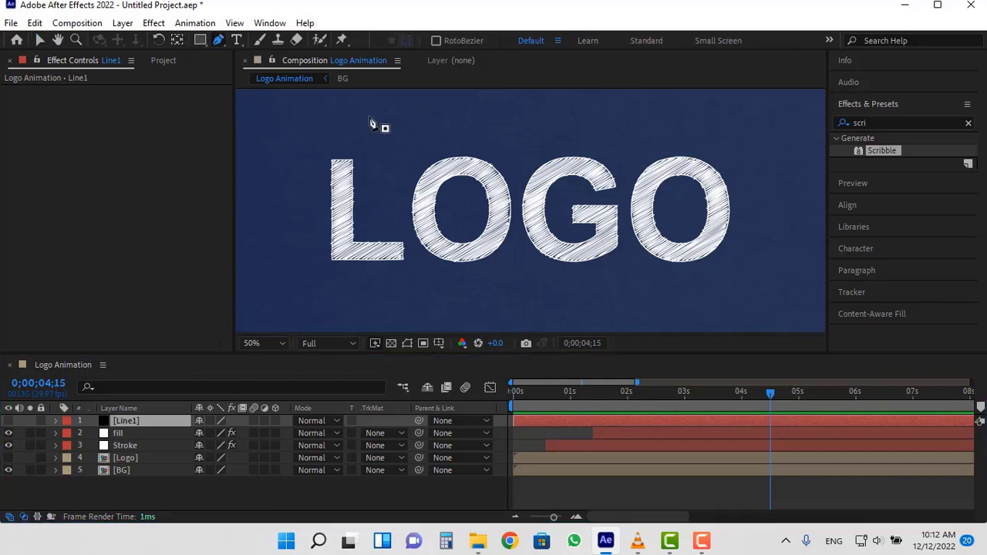
left_click(368, 117)
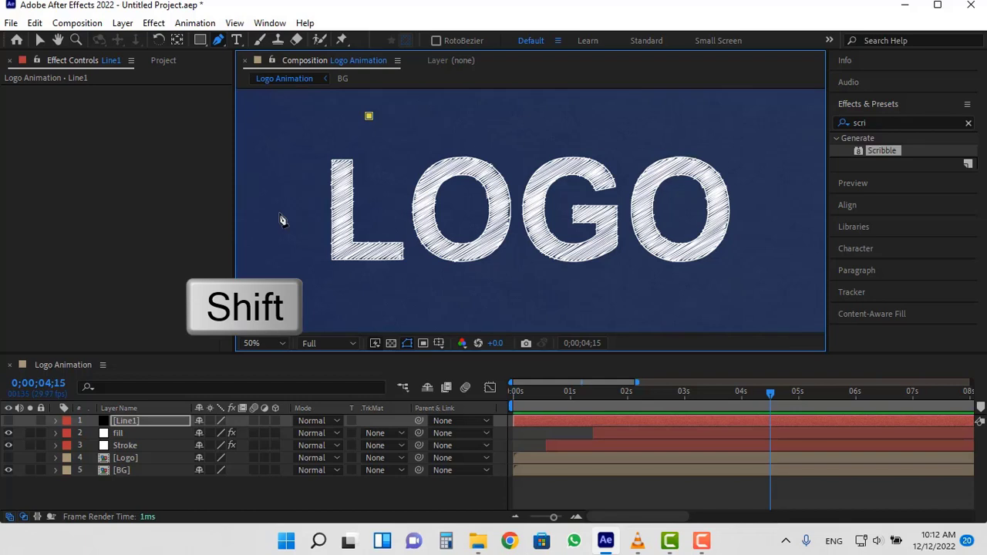
left_click(279, 207, "shift")
left_click(41, 38)
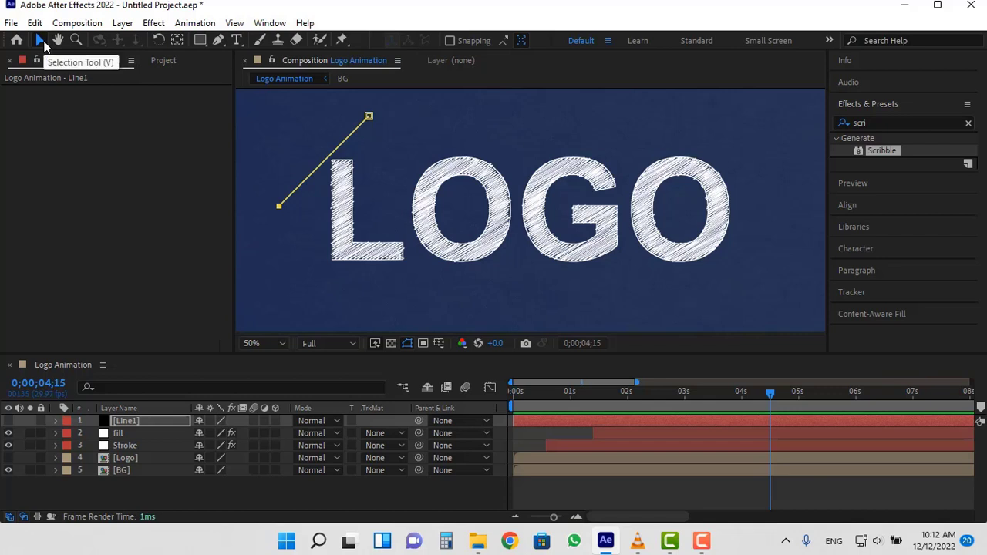
left_click_drag(297, 194, 300, 199)
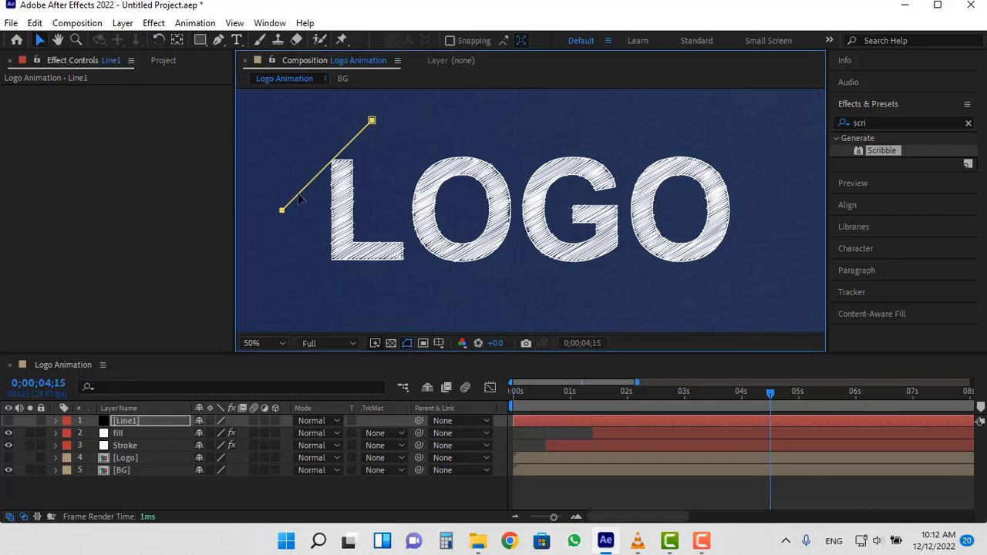
Draw a second 45-degree mask line on Line1, touching the lower-right corner of the L
left_click(218, 40)
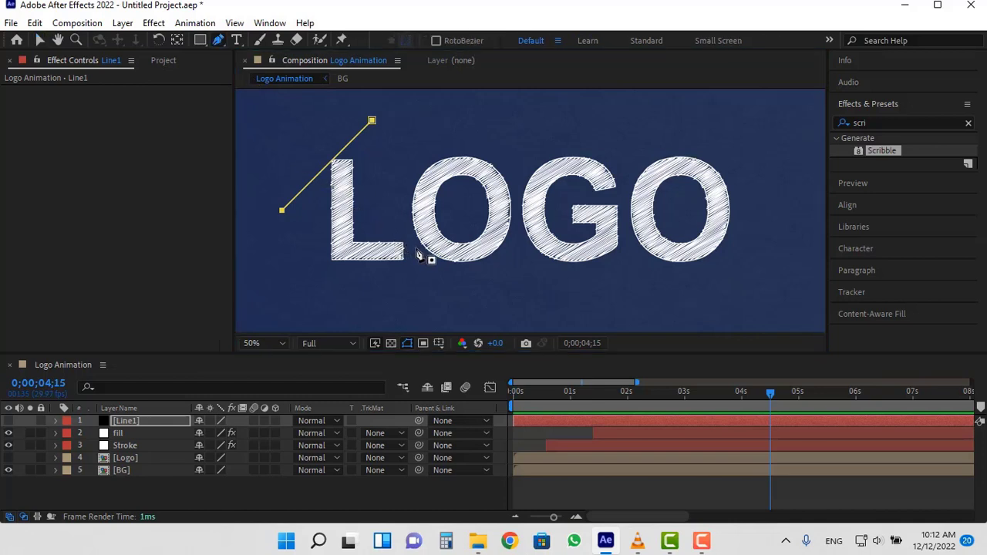
key("shift")
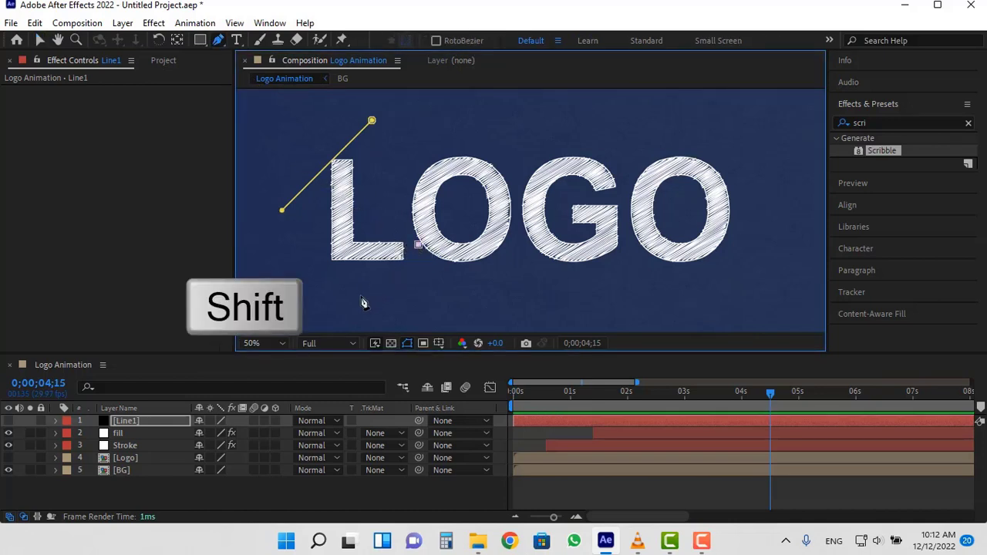
left_click(332, 330, "shift")
left_click(40, 40)
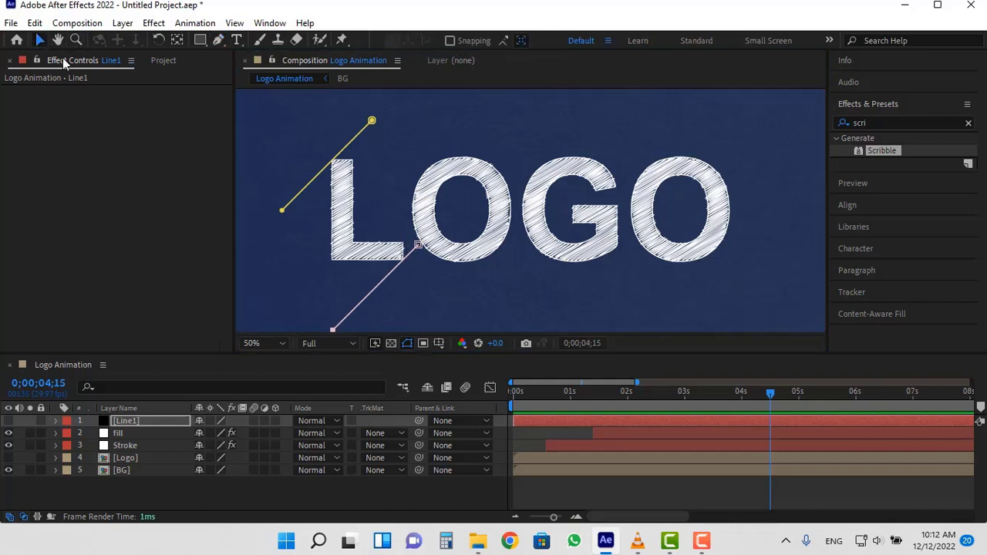
left_click(374, 293)
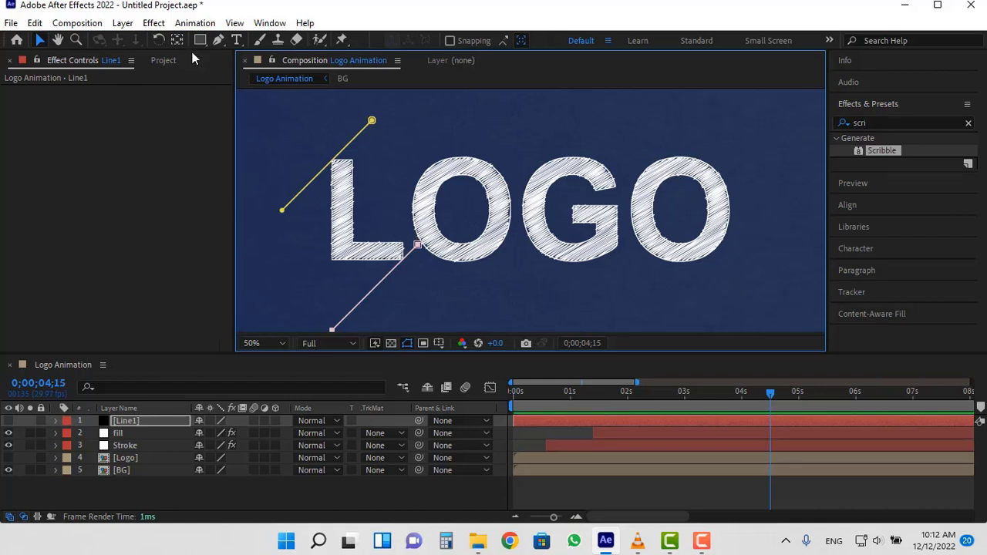
Draw a diagonal mask line on Line1 against the upper-left edge of the first O, parallel to the L's lines
left_click(219, 40)
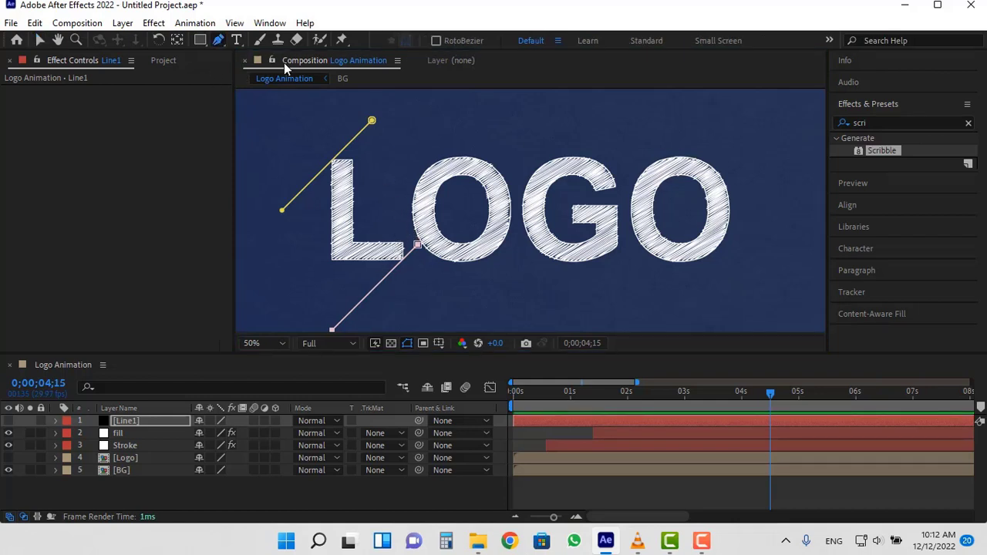
left_click(472, 130)
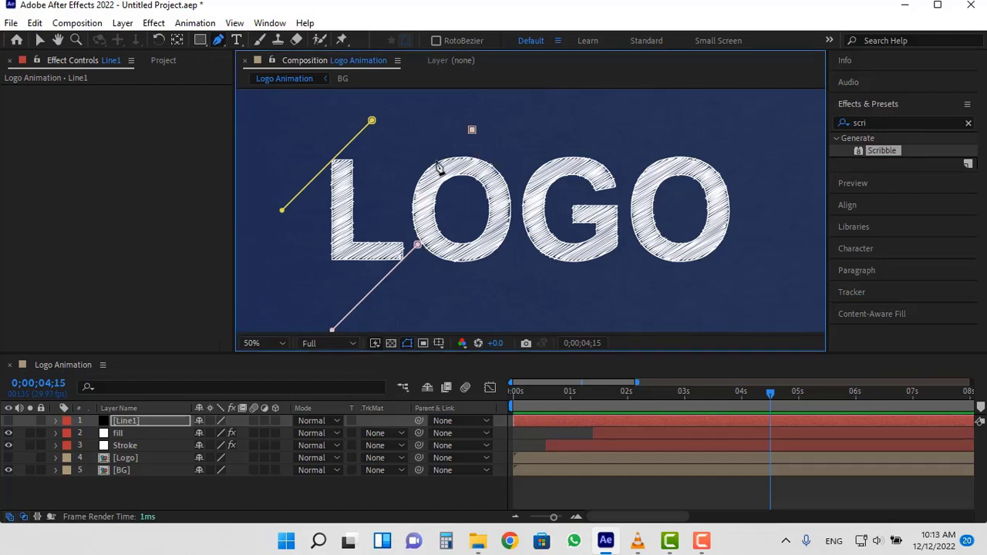
left_click(388, 215)
left_click(40, 40)
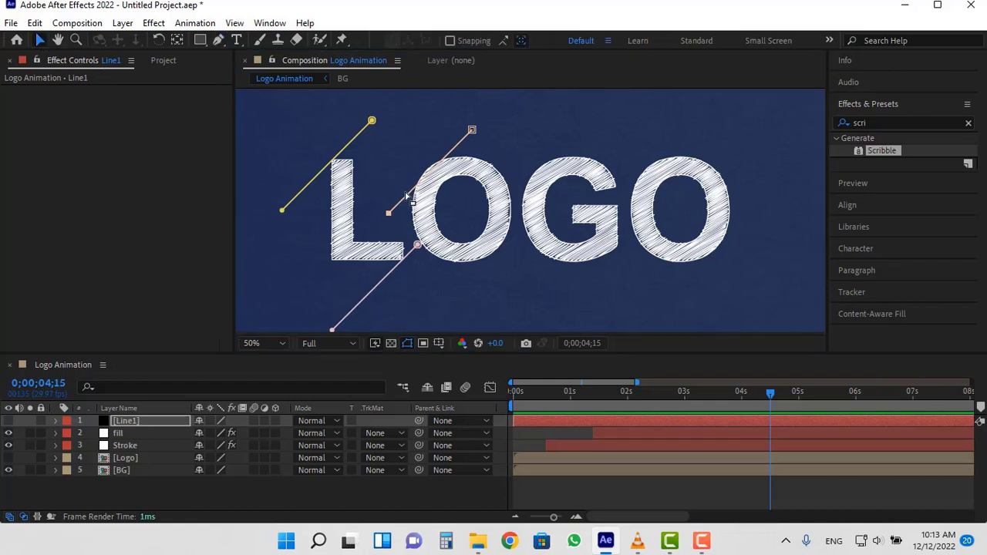
left_click_drag(405, 201, 401, 198)
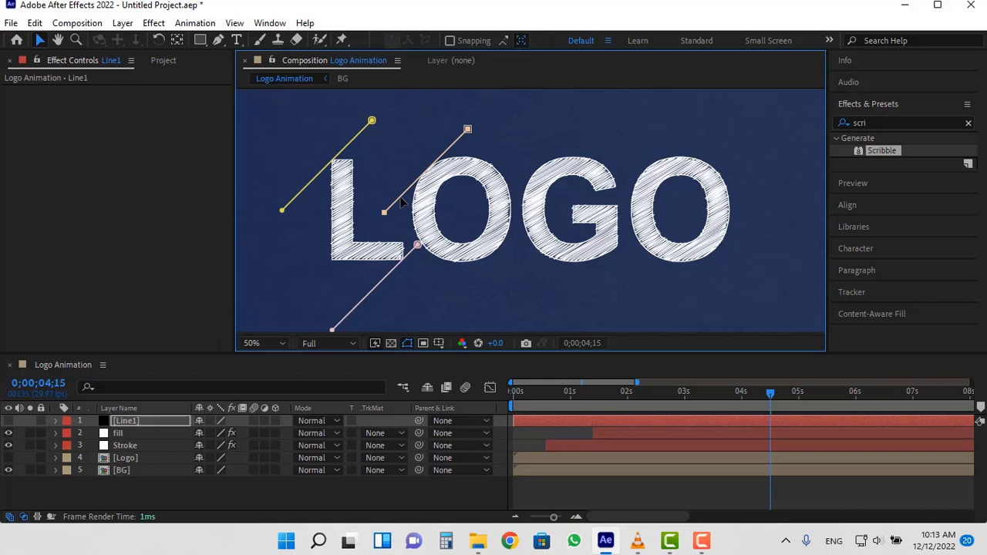
Draw a 45-degree mask line on Line1 and shift it against the lower-right edge of the first O
left_click(218, 40)
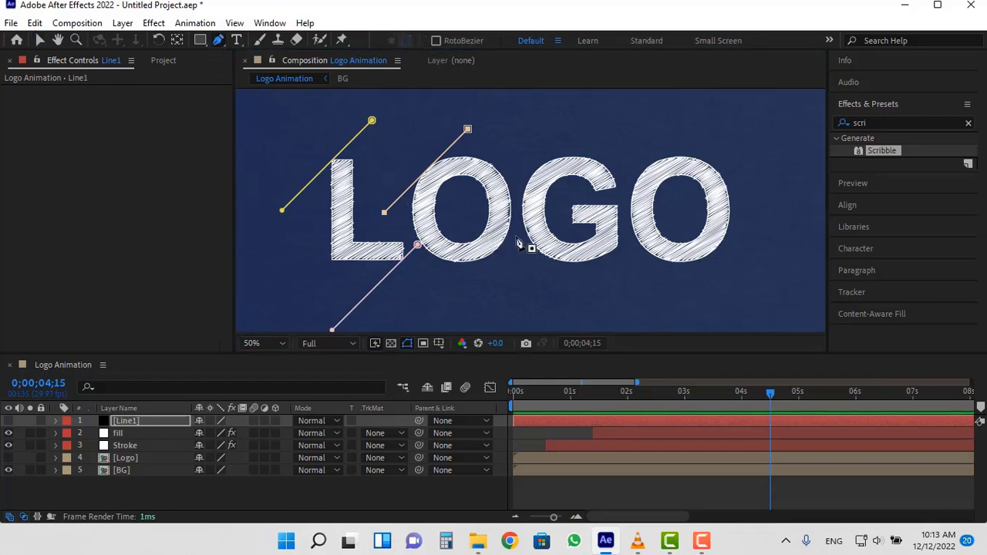
left_click_drag(515, 236, 438, 313)
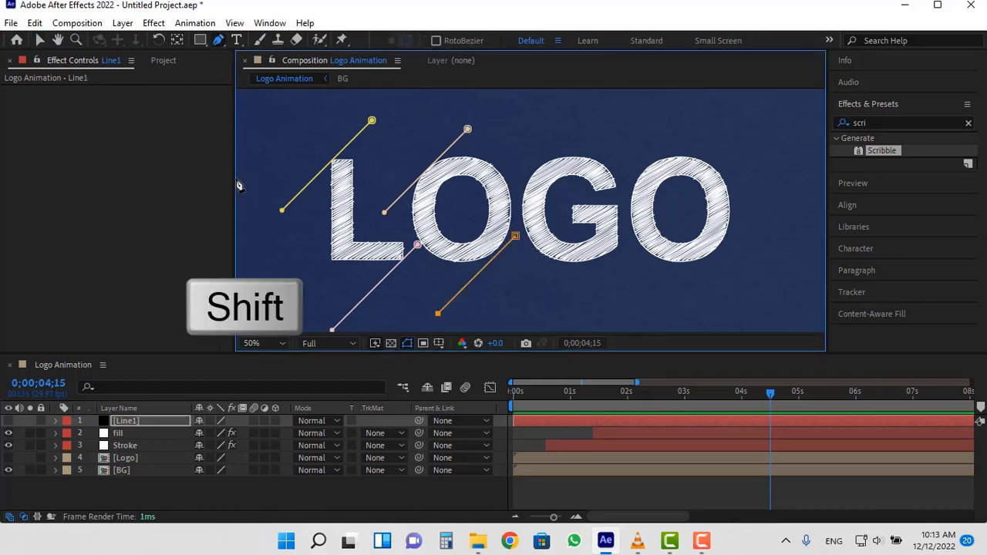
left_click(36, 42)
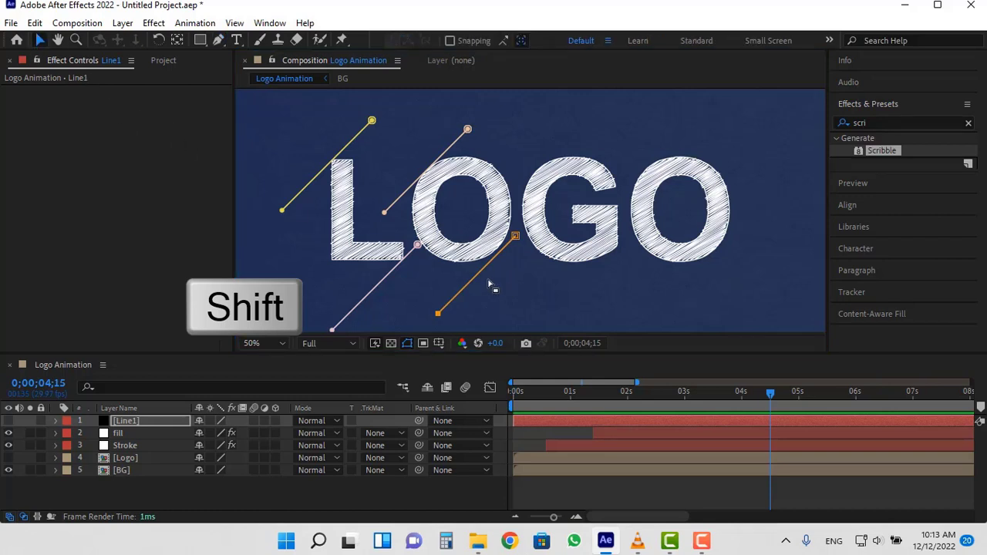
left_click_drag(476, 276, 480, 267)
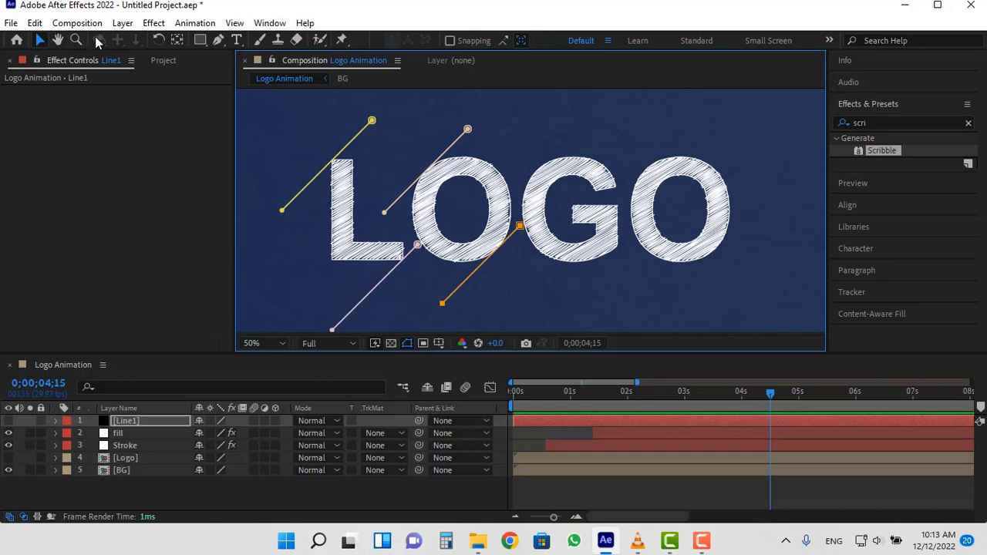
Draw a diagonal mask line on Line1 and move it against the upper-left edge of the G
left_click(219, 41)
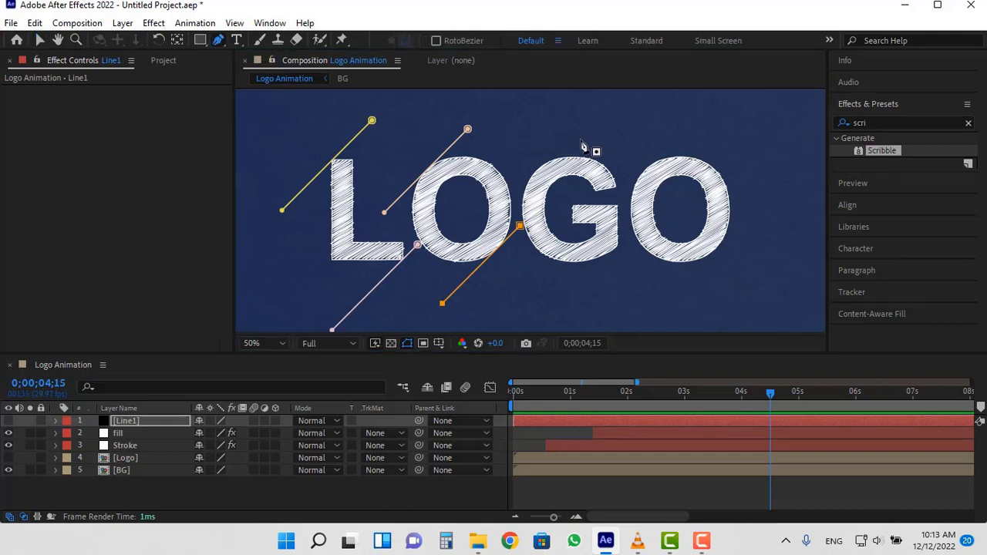
left_click(580, 139)
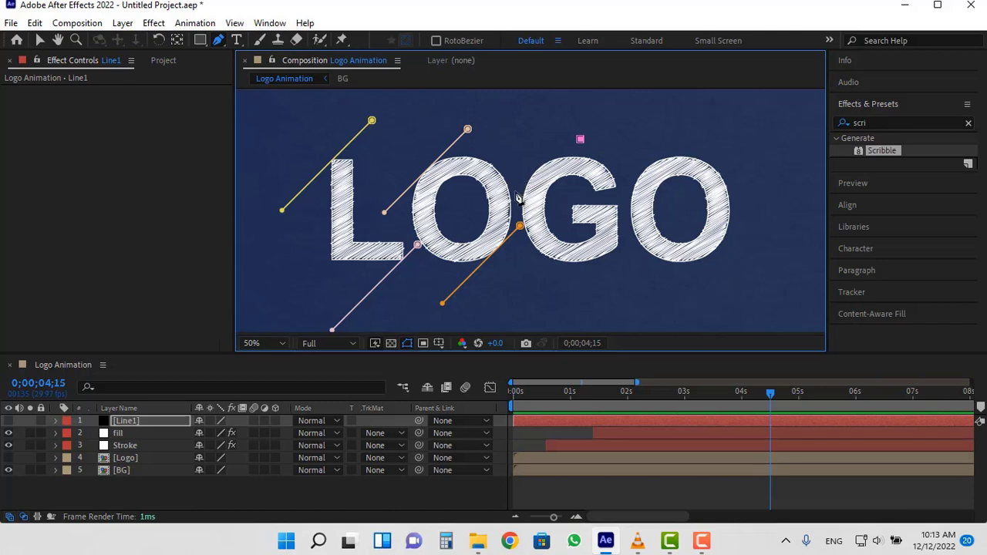
left_click(515, 204)
left_click(41, 40)
left_click_drag(547, 172, 545, 161)
Draw a parallel diagonal mask line on Line1 along the lower-right edge of the G
left_click(219, 40)
left_click(634, 233)
left_click(545, 322)
left_click(40, 40)
Draw a diagonal mask line on Line1 along the upper-left edge of the last O
left_click(219, 40)
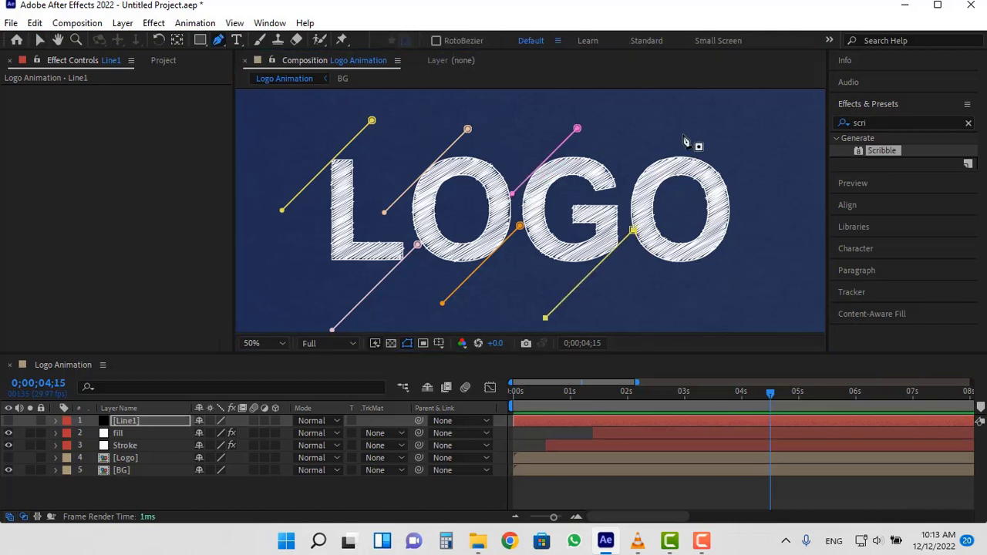
left_click(688, 136)
left_click(620, 203)
left_click(40, 40)
Draw a diagonal mask line on Line1 and adjust it against the lower-right edge of the last O
left_click(219, 41)
left_click(747, 222)
left_click(637, 330)
left_click(40, 40)
left_click_drag(699, 272, 704, 263)
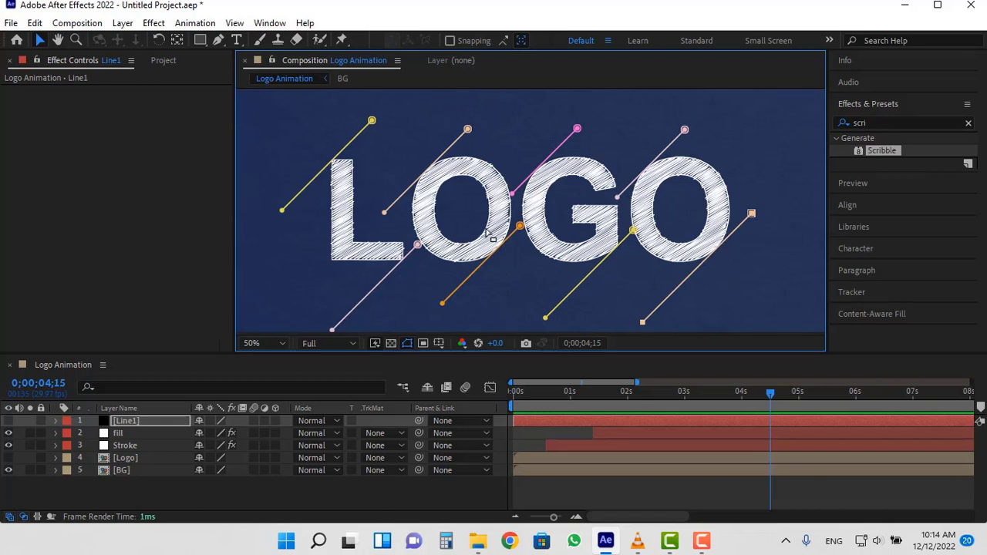
Create a black 1920 x 1080 px solid named Line2 above Line1 and hide it in the composition
left_click(131, 424)
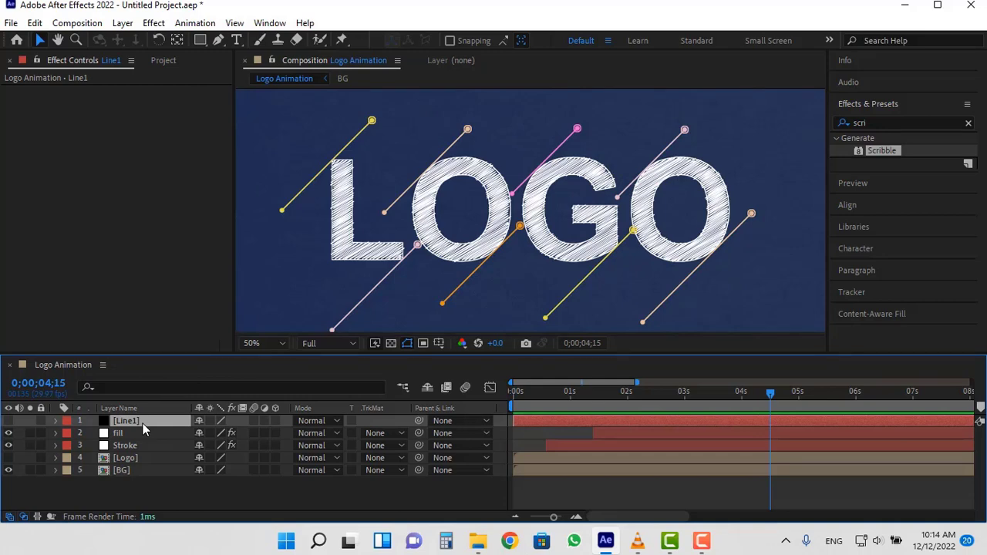
left_click(121, 23)
mouse_move(135, 38)
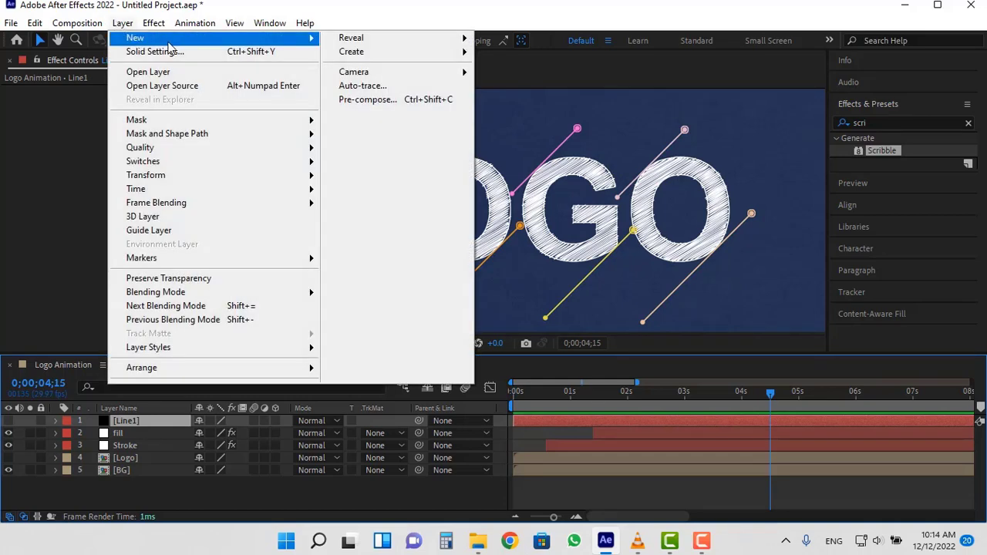
left_click(378, 62)
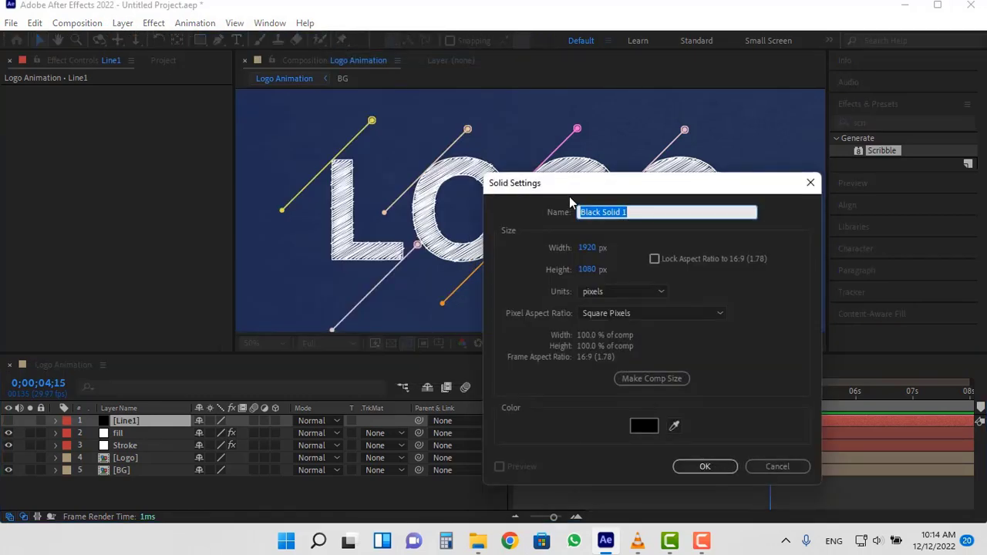
type("Line2")
key("Return")
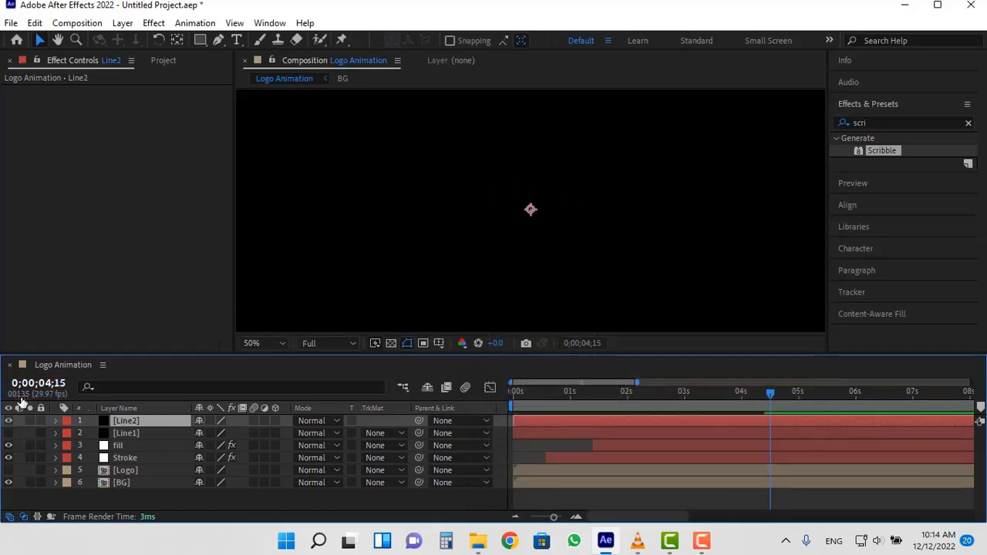
left_click(8, 422)
Draw a descending diagonal mask line on Line2 and nudge it against the upper-right corner of the L
left_click(218, 41)
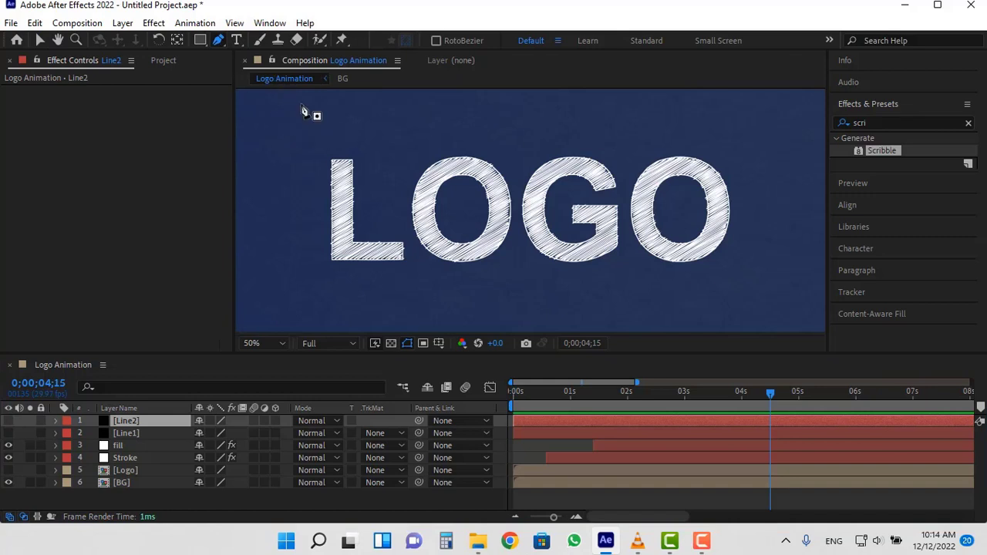
left_click(320, 127)
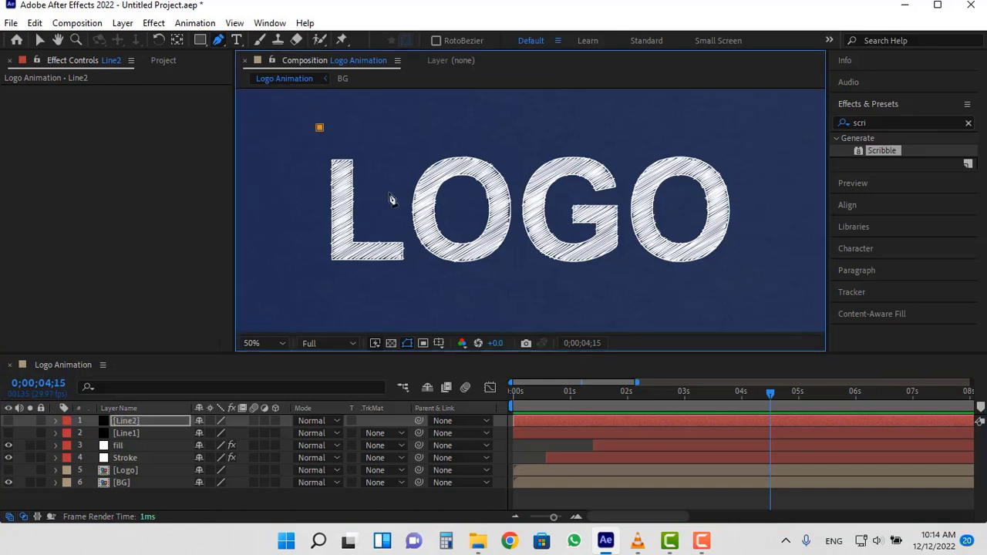
left_click(390, 199)
left_click(40, 43)
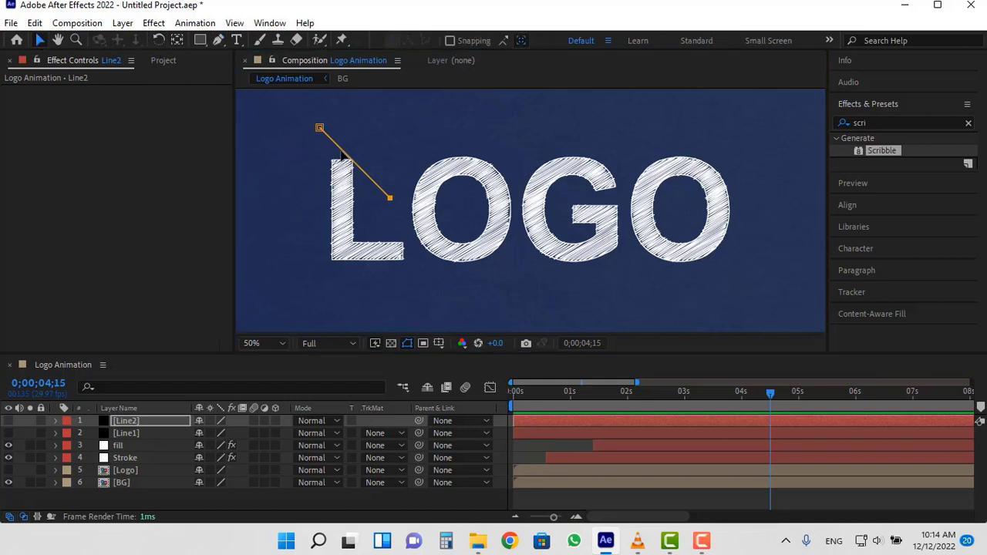
left_click(343, 154)
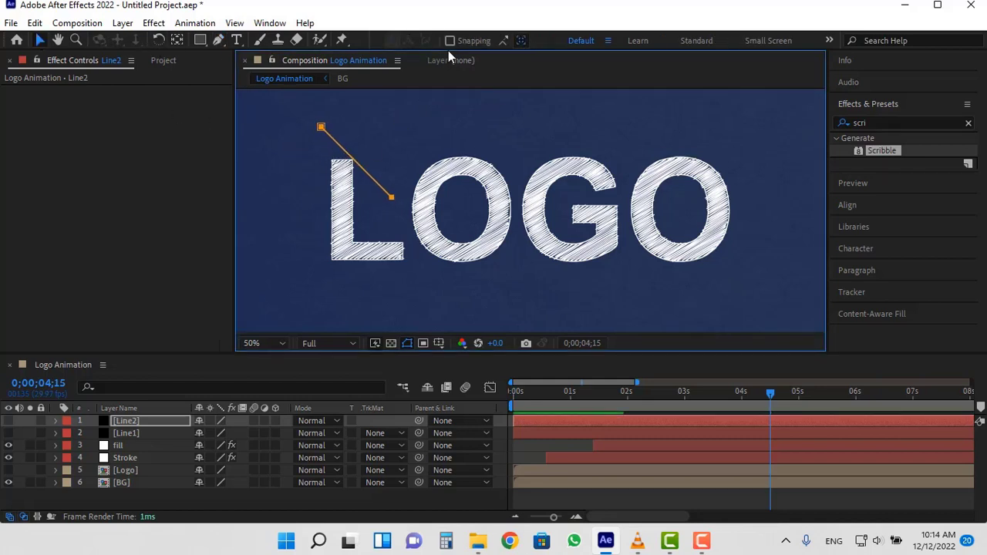
Draw a parallel diagonal mask line on Line2 and move it against the lower-left corner of the L
left_click(219, 40)
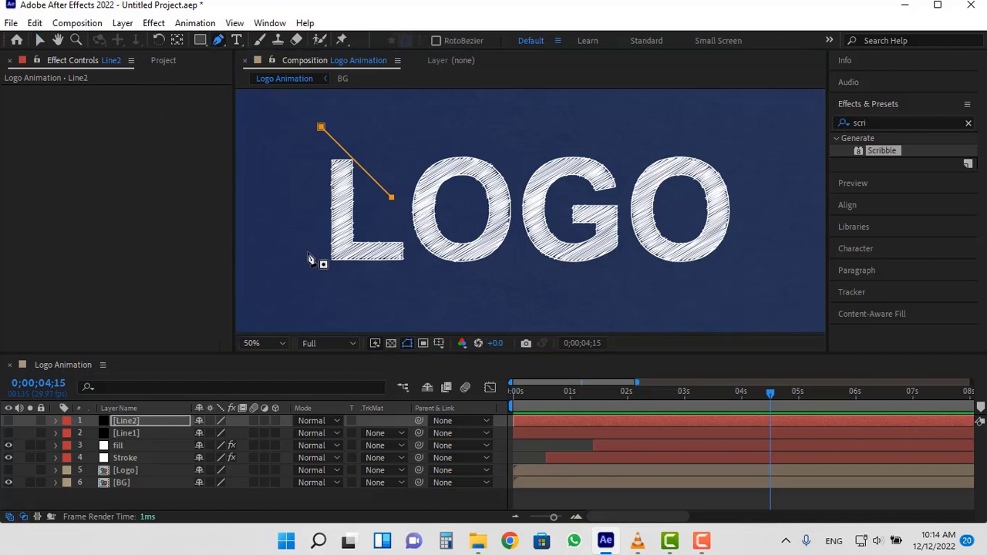
left_click(294, 233)
left_click(385, 324)
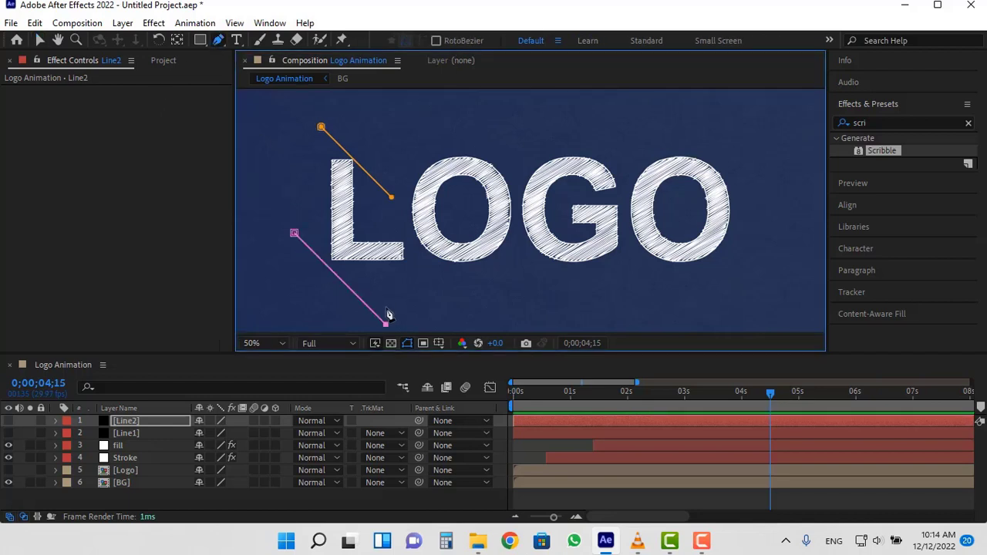
left_click(40, 40)
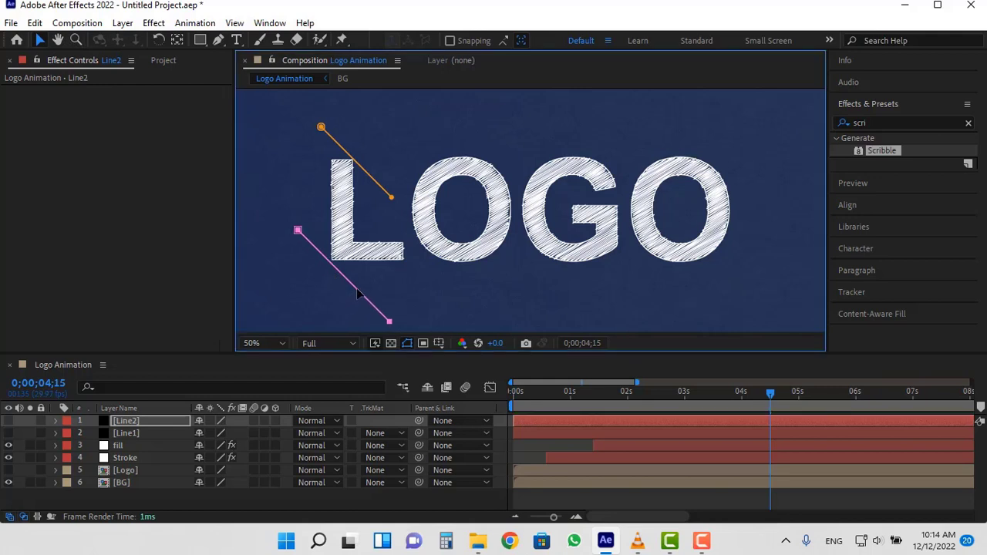
left_click_drag(354, 297, 358, 293)
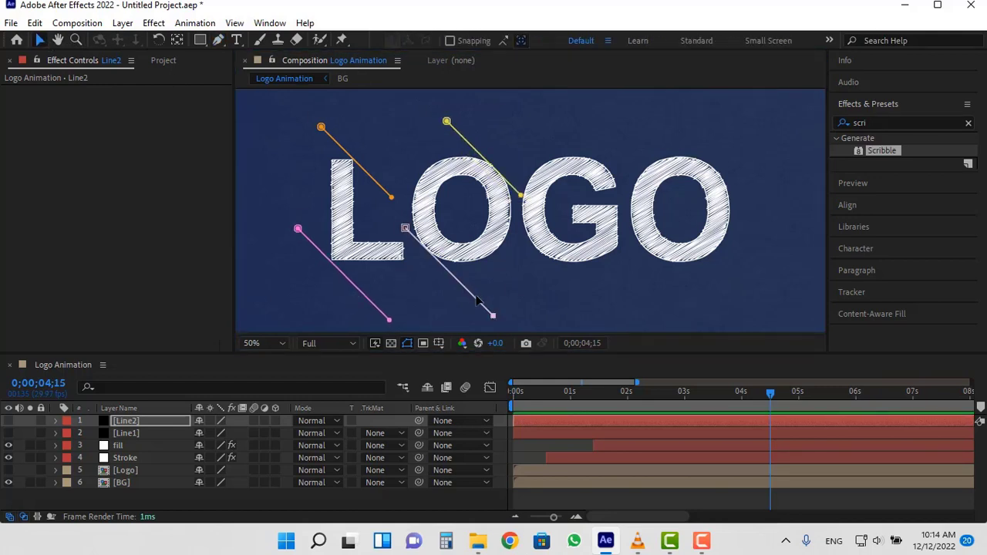
Draw diagonal mask lines on Line2 along the upper-right and lower-left edges of the G
key("g")
left_click(556, 120)
left_click(630, 191)
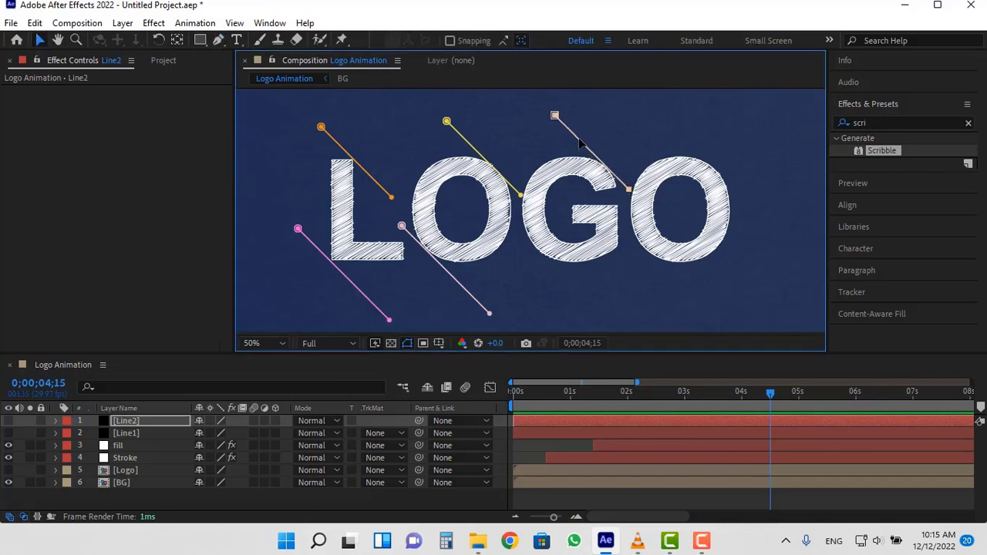
left_click(655, 306, "shift")
left_click(40, 40)
left_click_drag(598, 307, 595, 308)
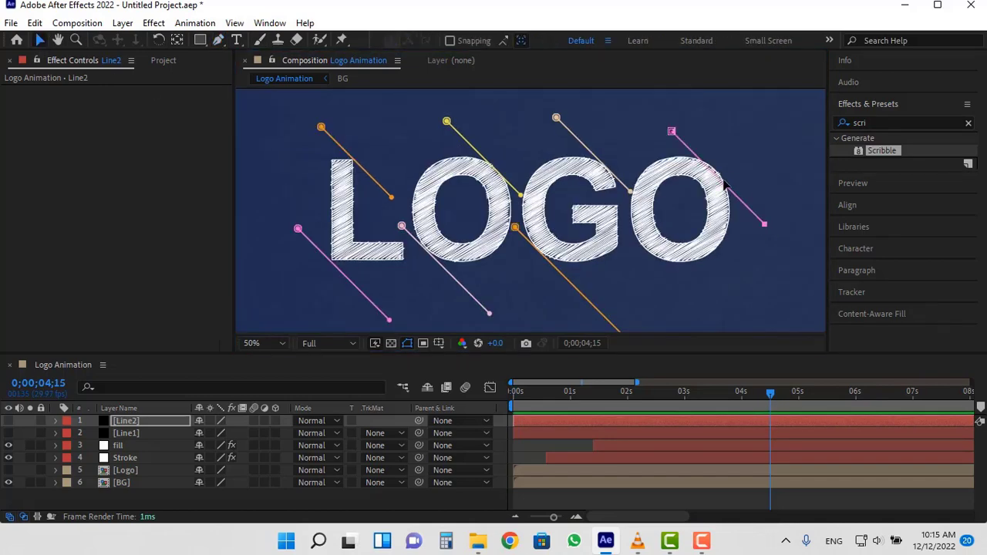
Draw a diagonal mask line on Line2 and move it against the lower-left edge of the last O
left_click(218, 40)
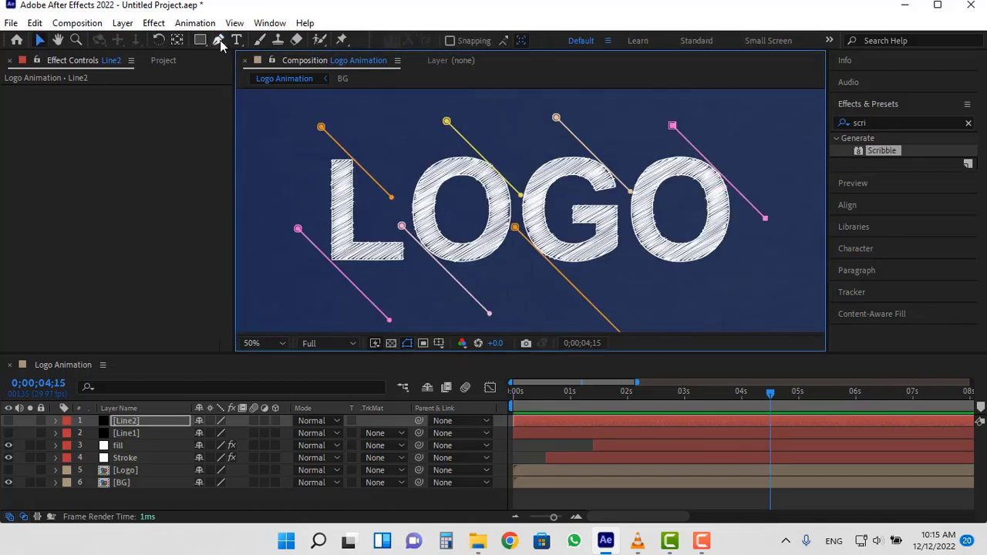
left_click(631, 235)
left_click(726, 330, "shift")
left_click(40, 40)
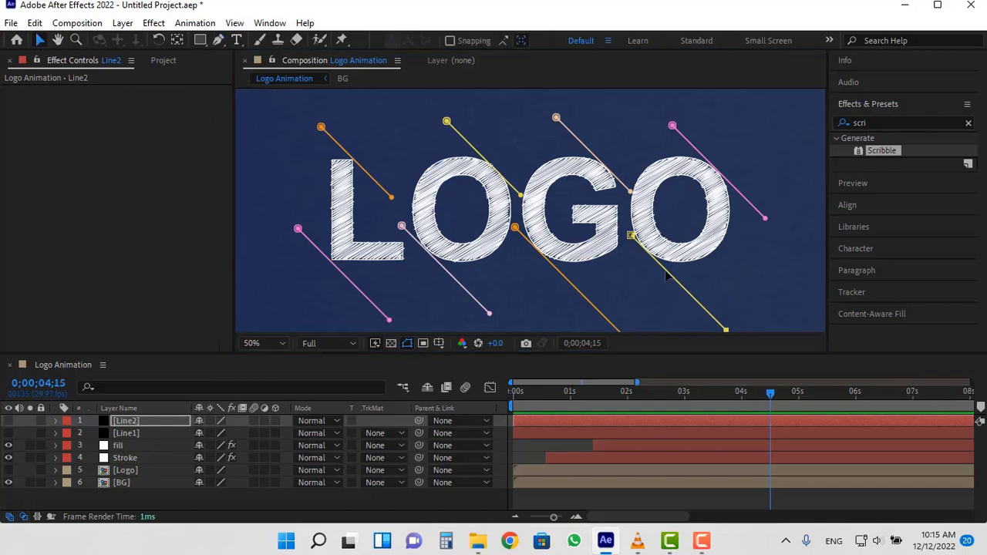
left_click_drag(667, 275, 658, 267)
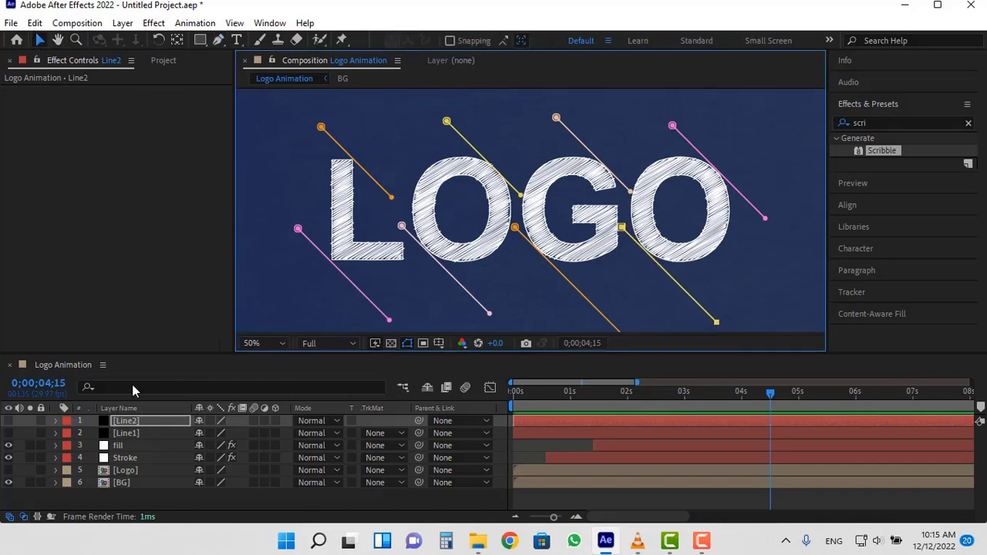
Create a black 1920 x 1080 px solid named Line3 above Line2 and hide it in the composition
left_click(122, 23)
mouse_move(152, 45)
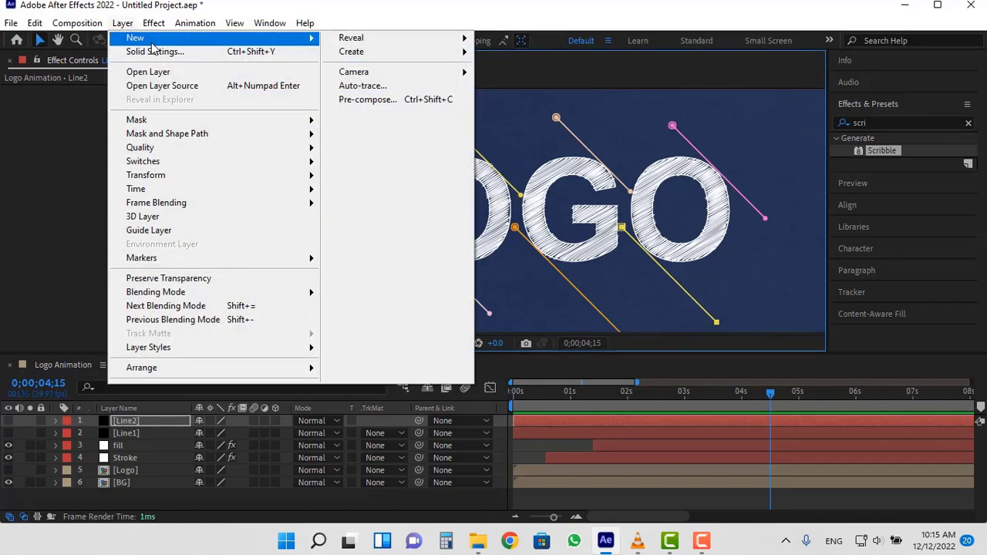
left_click(378, 56)
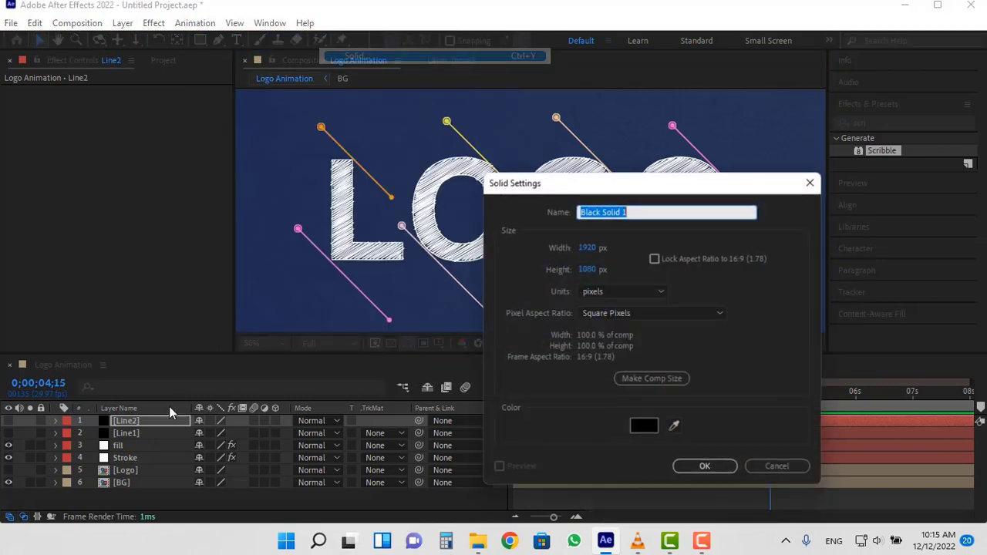
type("Line3")
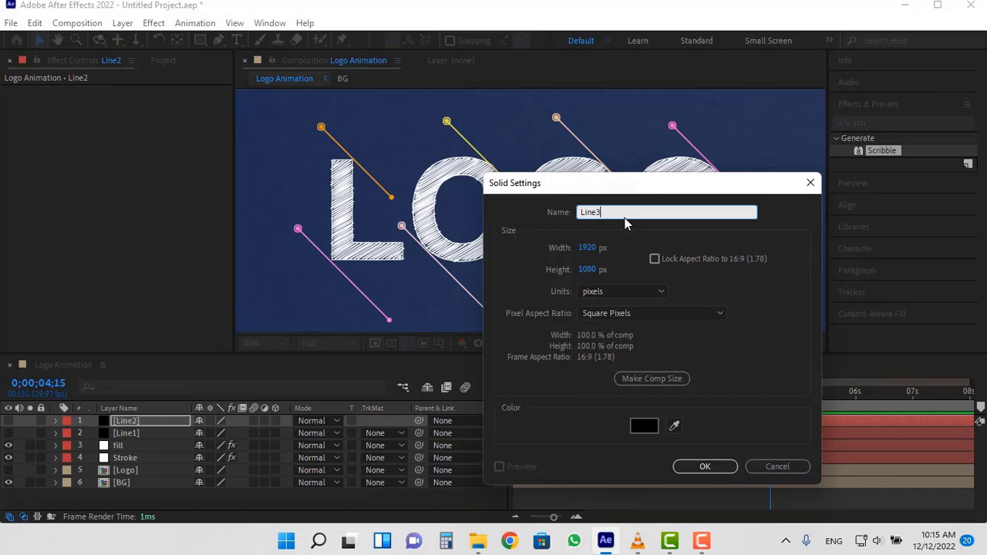
key("Return")
left_click(8, 421)
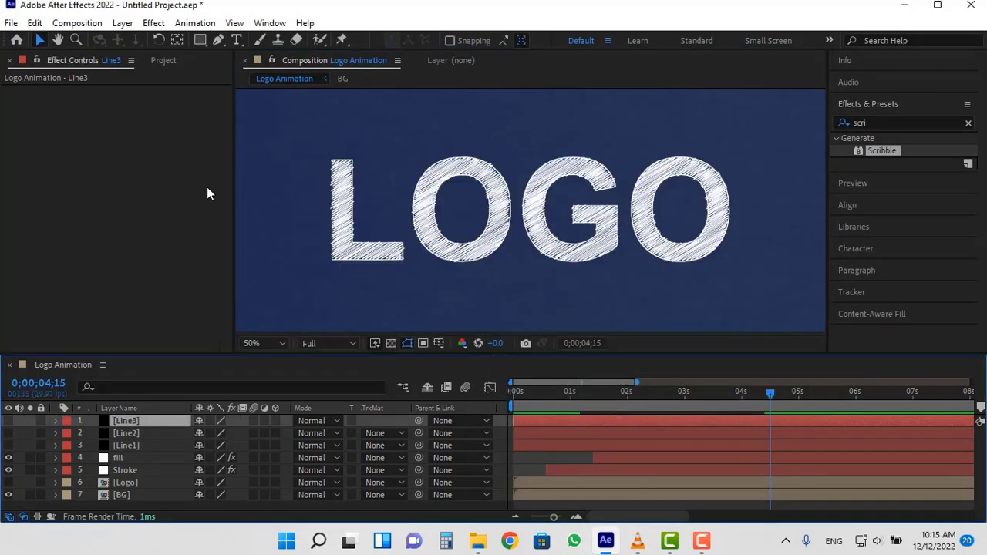
Draw vertical mask lines on Line3 along both sides of the L and along the vertical edges of the other letters
left_click(219, 40)
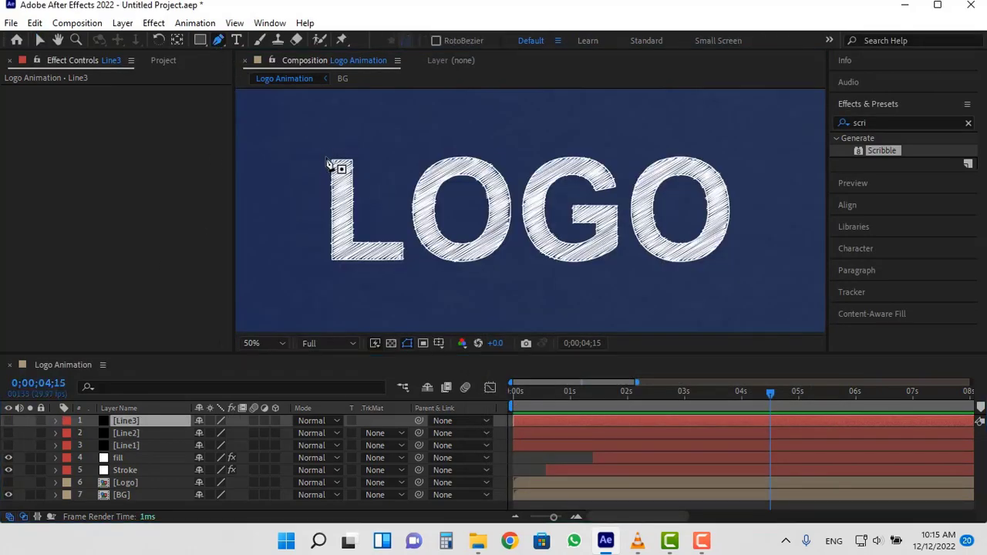
left_click(330, 138)
left_click(332, 296)
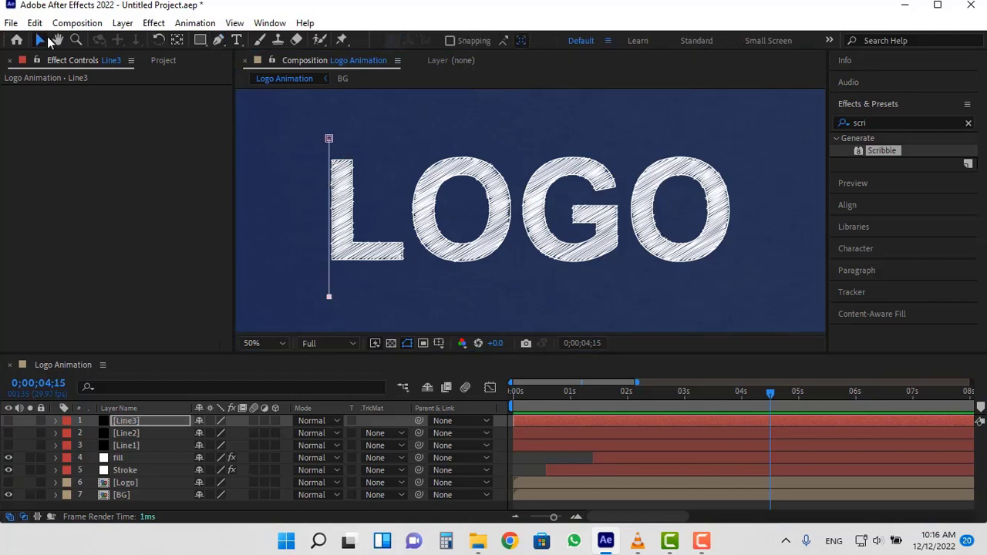
left_click(402, 314)
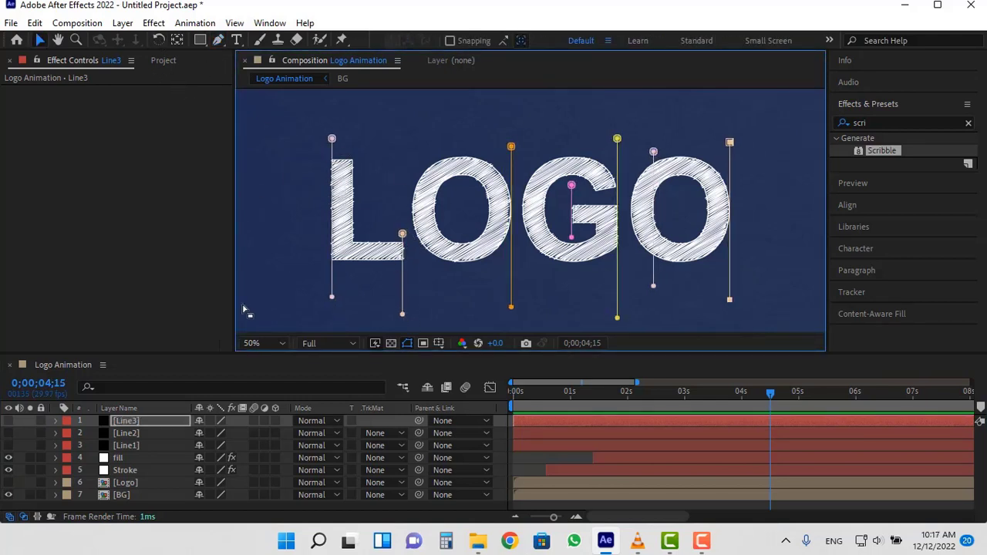
Create a black 1920 x 1080 px solid named Line4 above Line3 and hide it in the composition
left_click(126, 24)
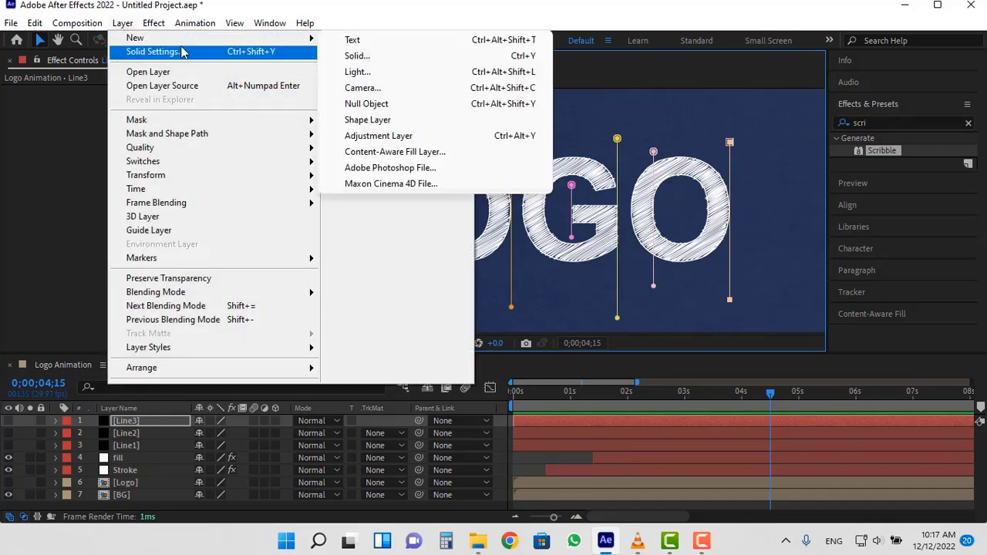
mouse_move(155, 38)
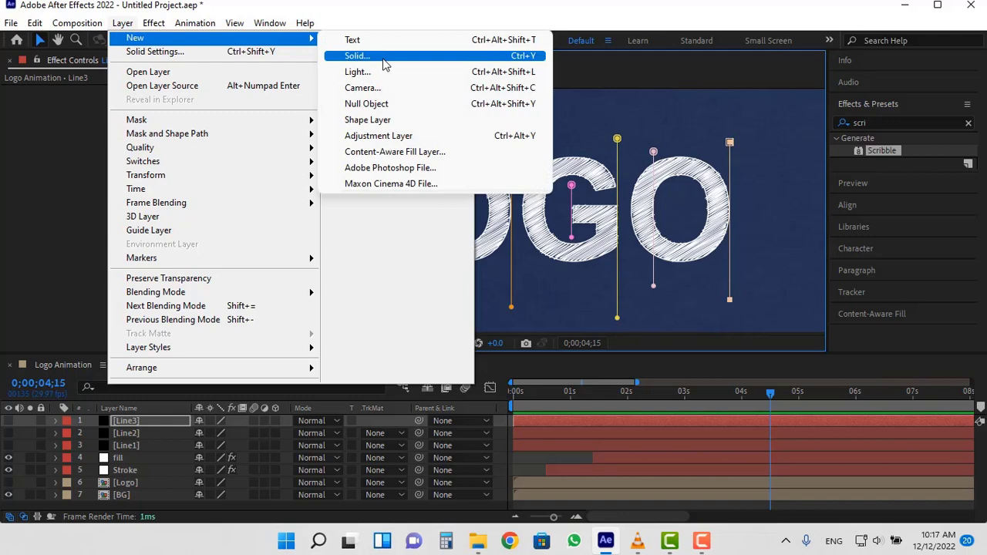
left_click(383, 60)
type("Li")
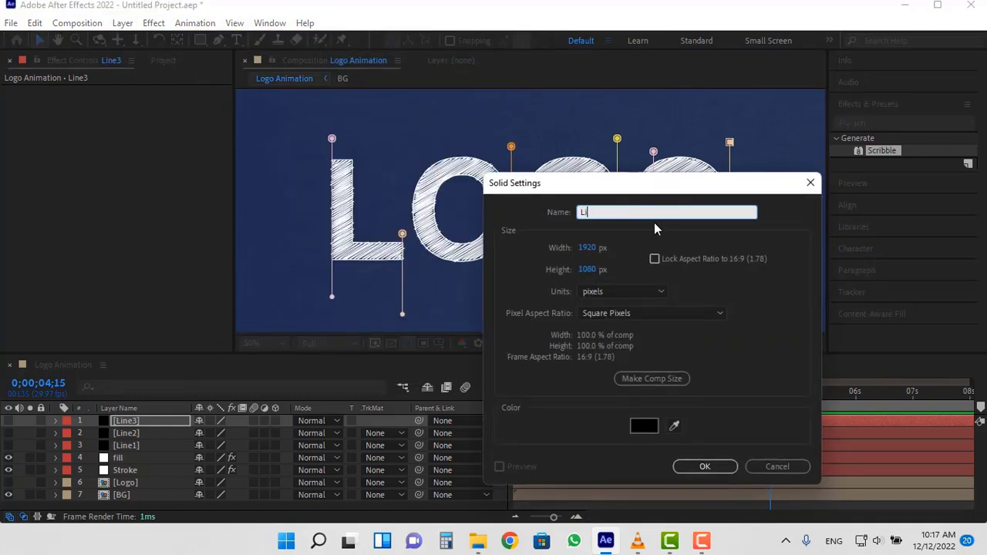
type("ne4")
key("Return")
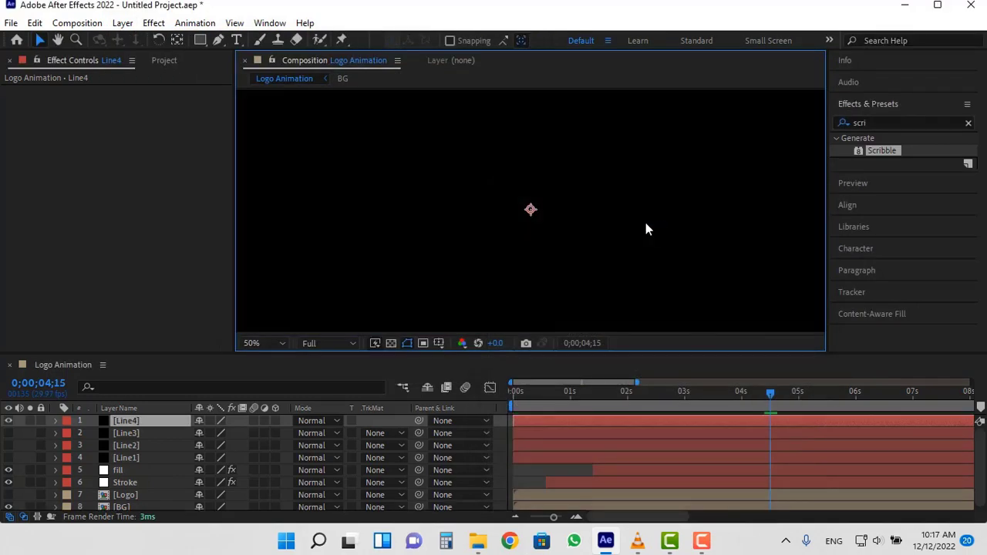
left_click(9, 421)
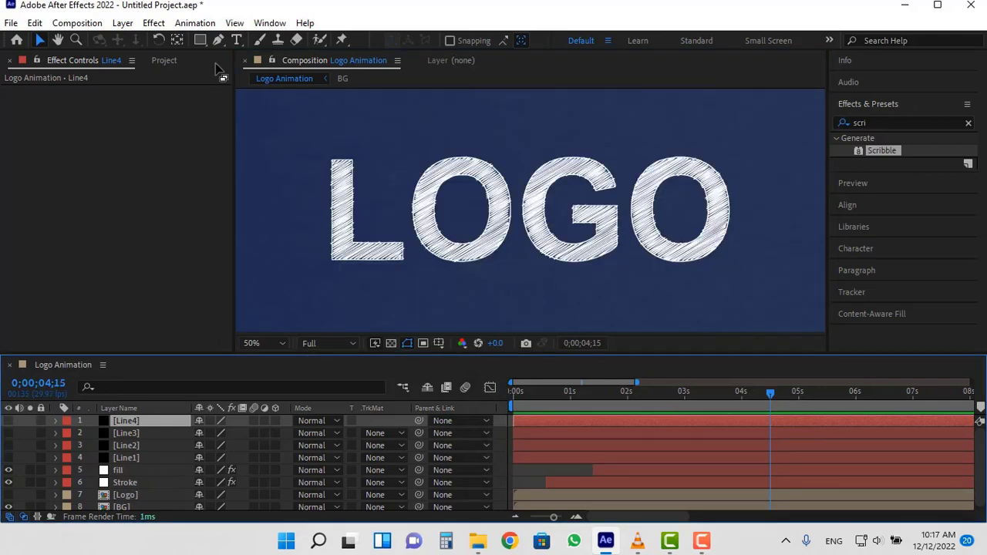
Draw horizontal mask lines on Line4 along the top and bottom edges of every letter and along the G's crossbar
left_click(218, 41)
left_click(318, 156)
left_click(394, 158)
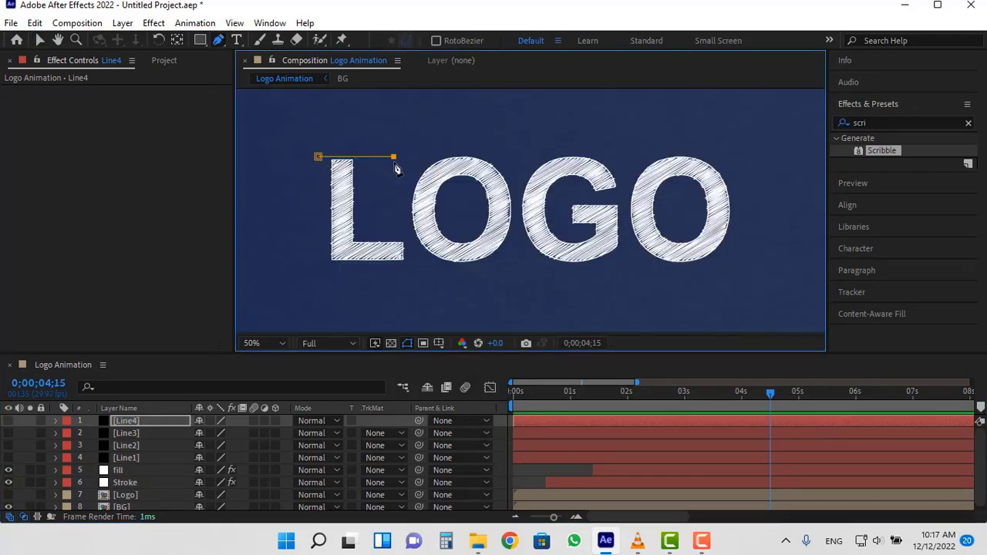
left_click(39, 40)
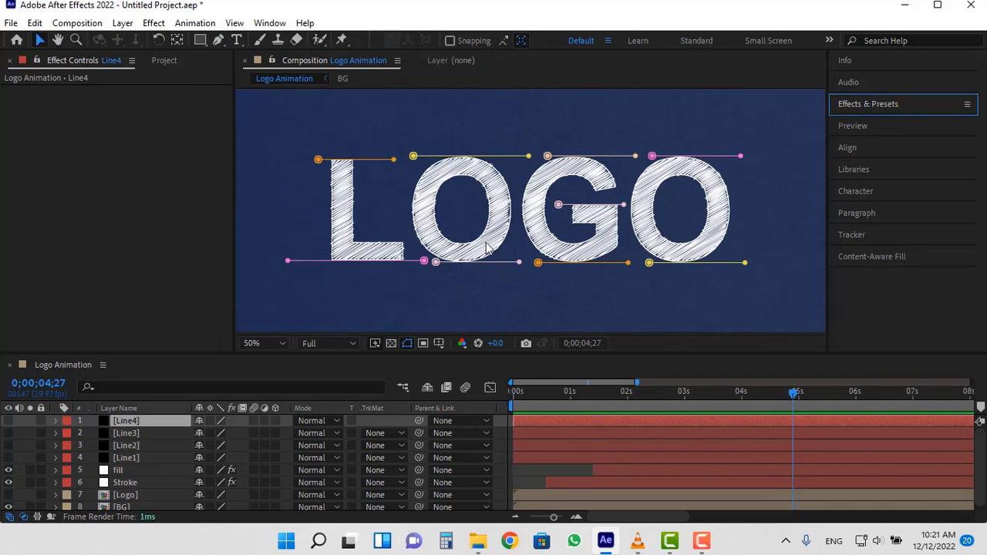
Apply the Stroke effect to Line1, with the paint style On Transparent and all masks stroked
left_click(883, 108)
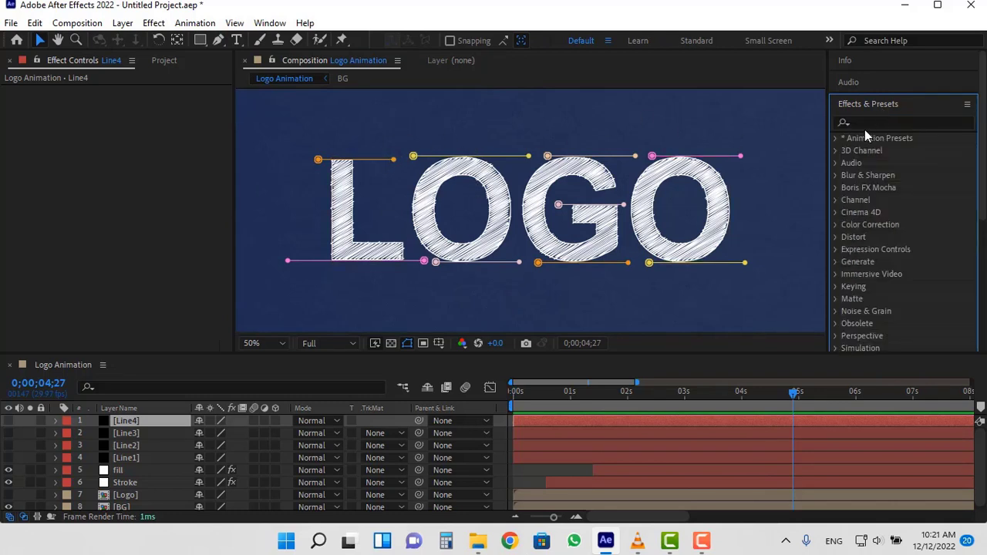
left_click(887, 123)
type("stroke")
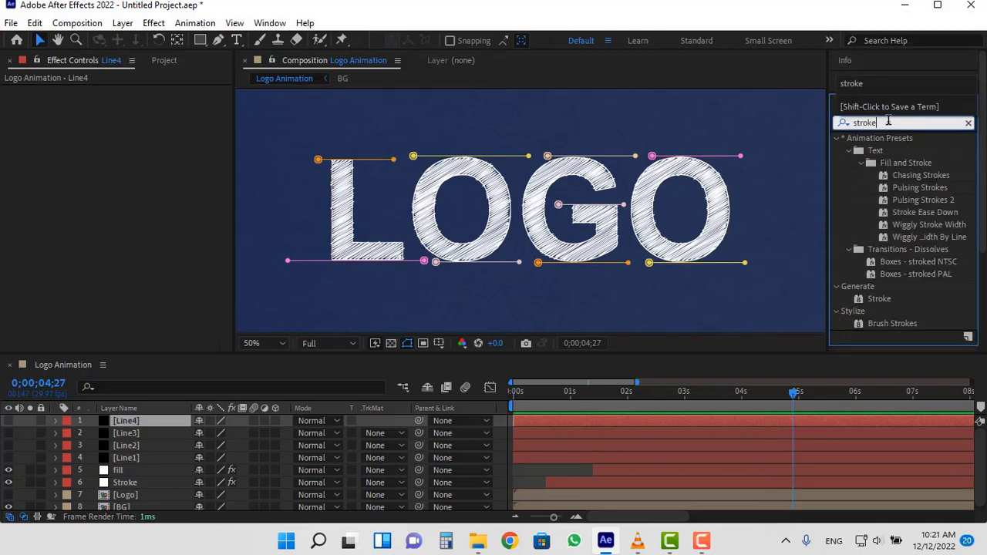
mouse_move(870, 293)
left_mouse_down()
mouse_move(857, 239)
mouse_move(140, 459)
left_mouse_up()
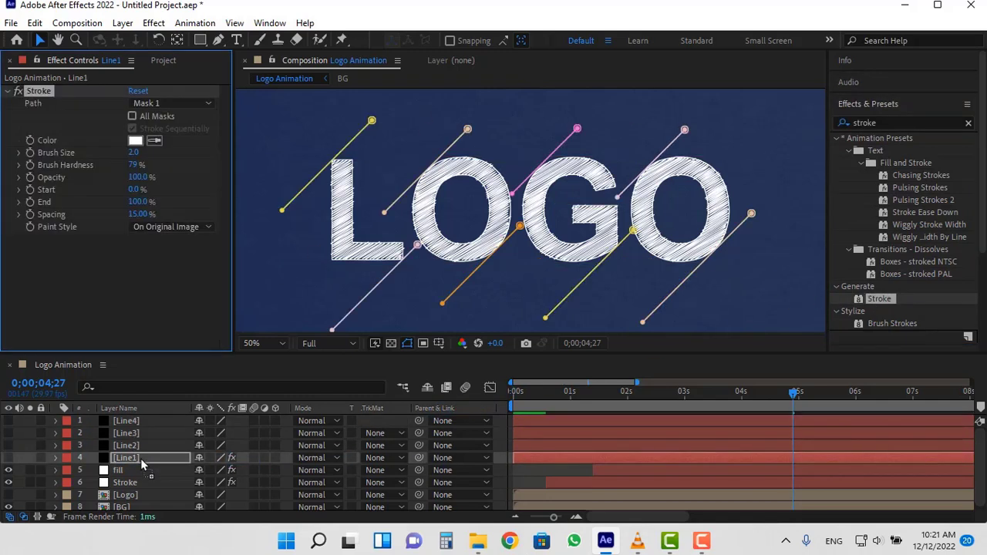
left_click(181, 226)
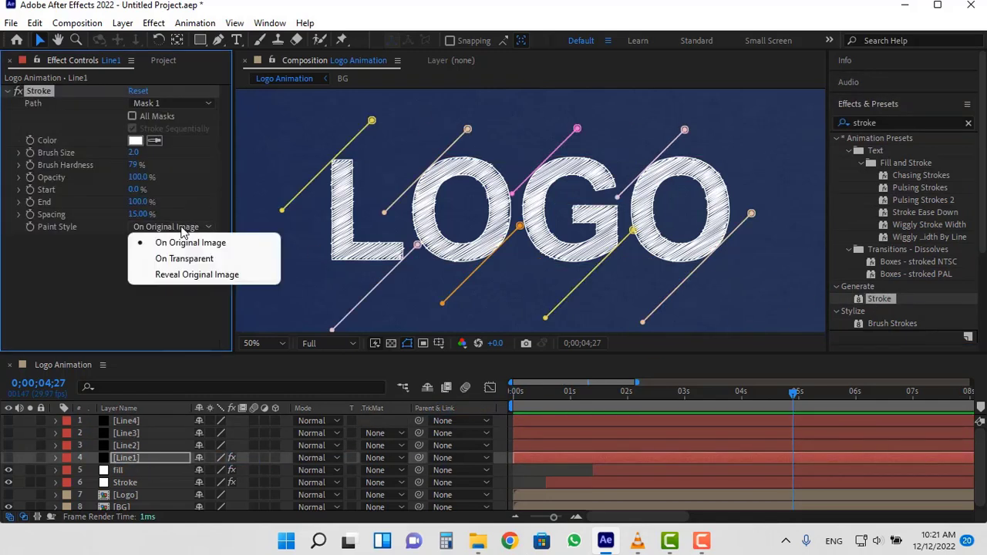
left_click(164, 260)
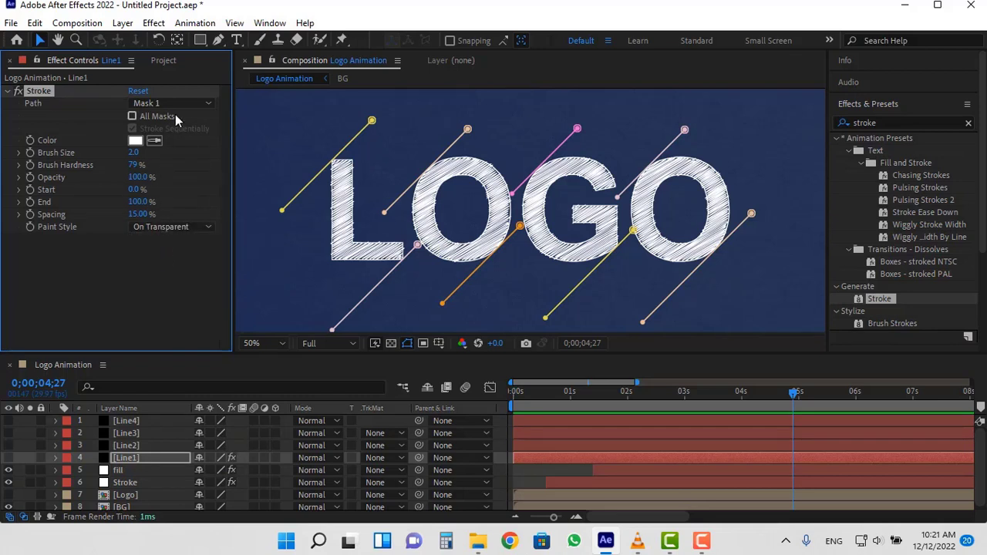
left_click(132, 118)
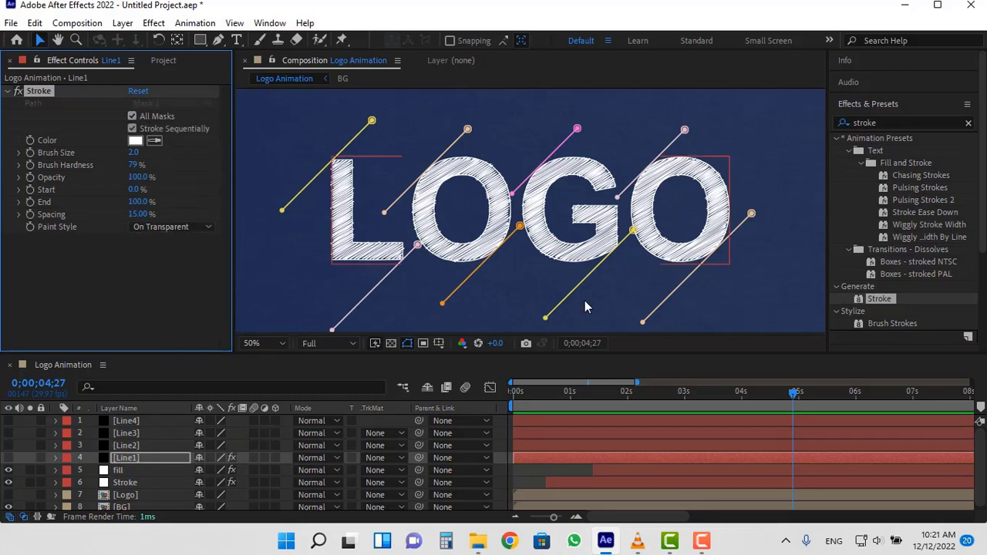
Unhide Line1 in the composition and check its diagonal strokes against the logo at several times
scroll(727, 221, "down", 1)
left_click(661, 309)
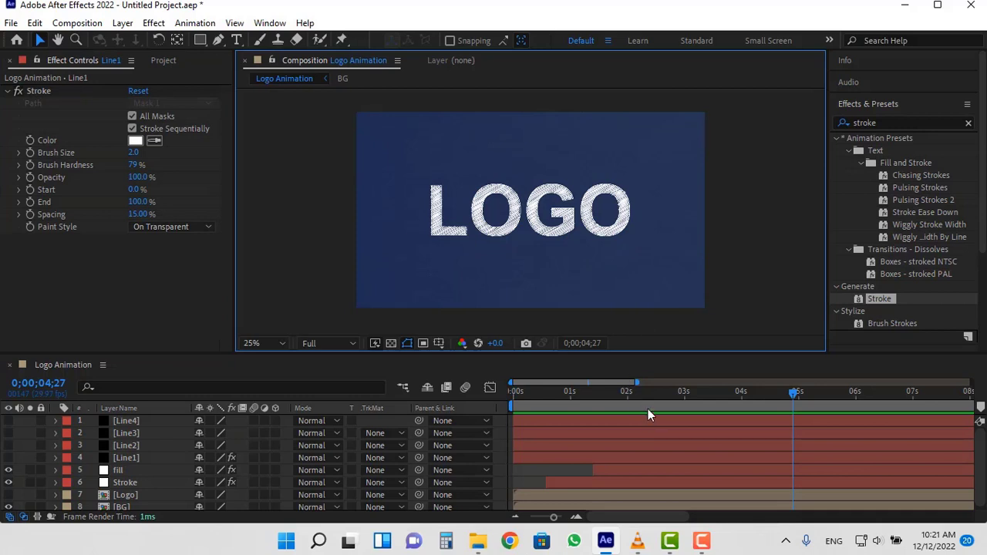
left_click_drag(622, 392, 730, 395)
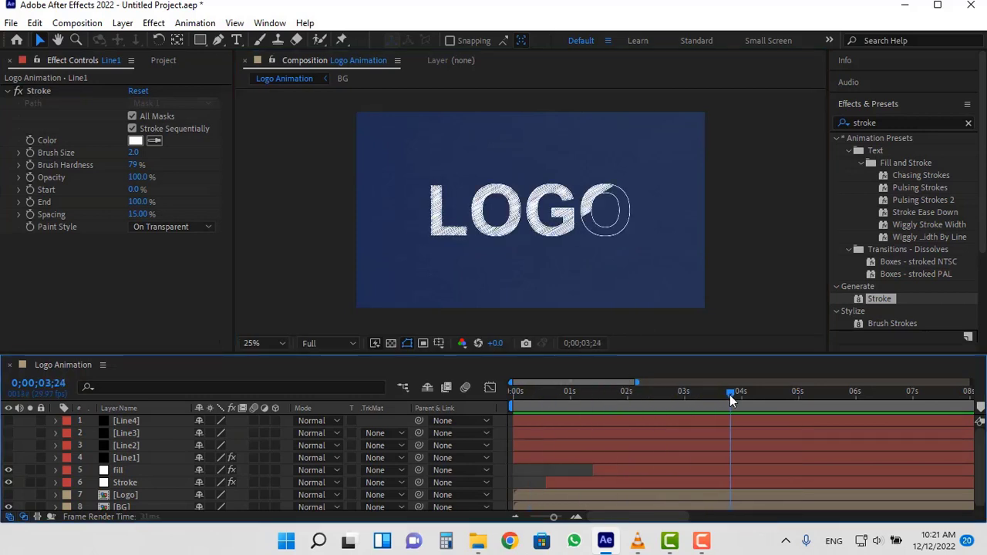
left_click(9, 459)
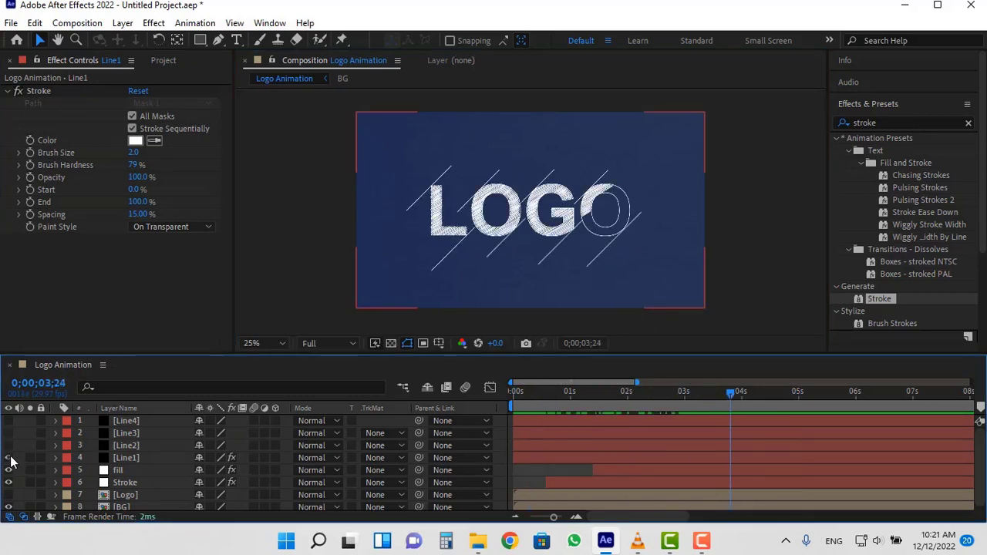
left_click_drag(621, 394, 657, 392)
key("period")
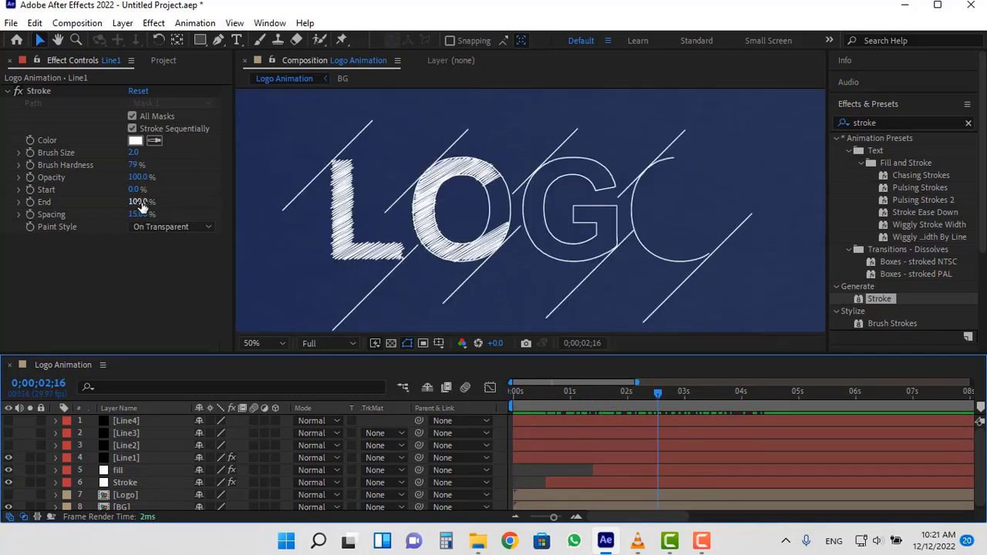
Keyframe Line1's Stroke End from 0% at 0;00;00;00 to 100% at 0;00;03;29 and check the result
left_click_drag(142, 203, 2, 222)
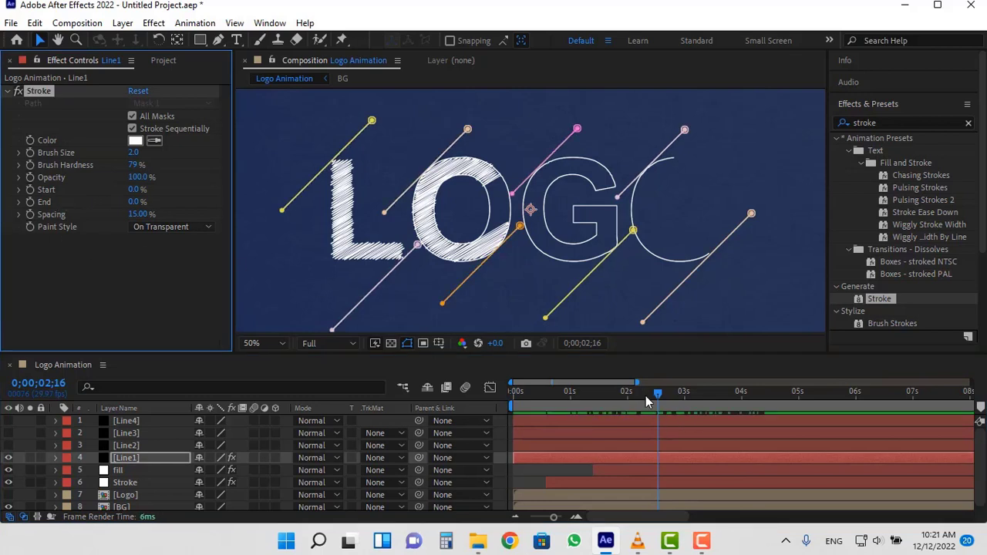
left_click_drag(646, 395, 465, 401)
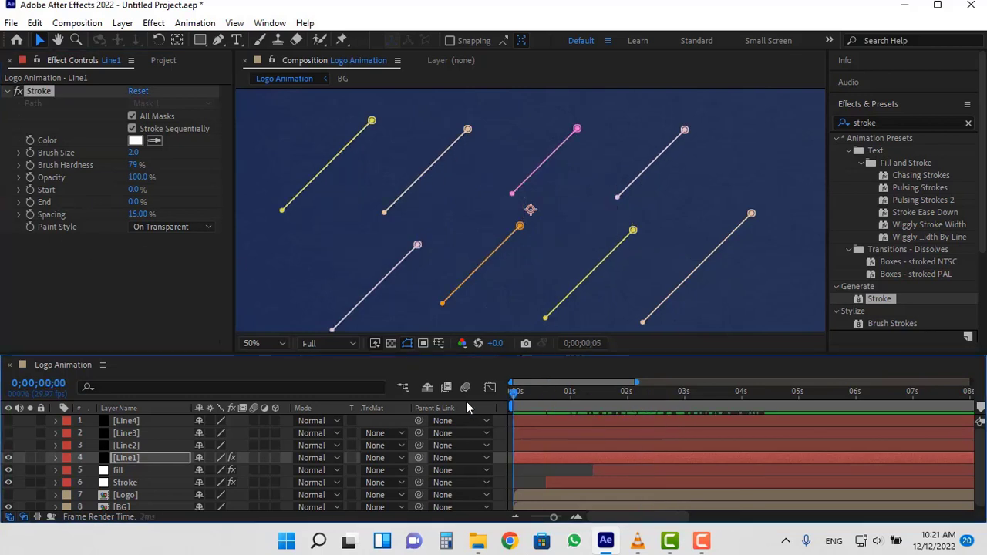
left_click(28, 202)
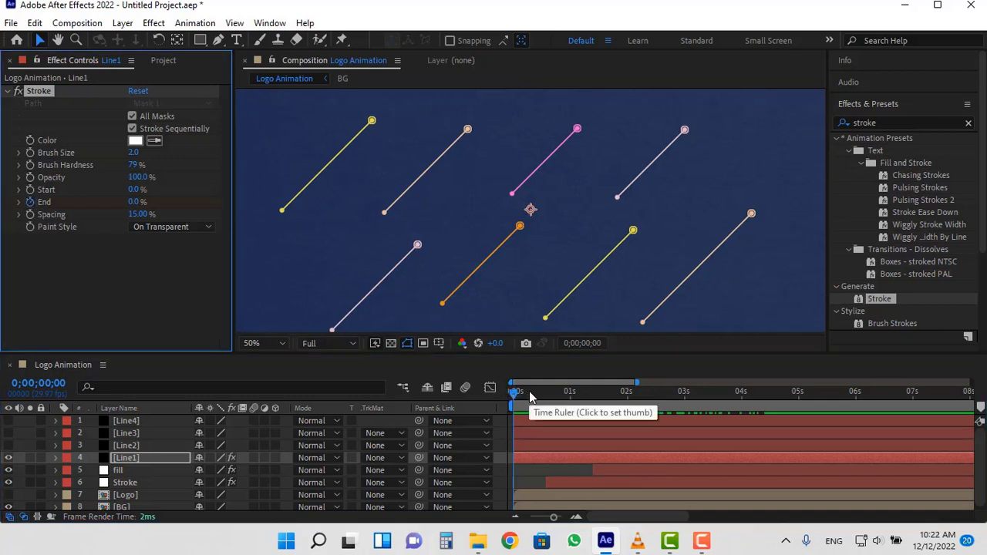
mouse_move(529, 391)
left_mouse_down()
mouse_move(757, 405)
mouse_move(707, 405)
mouse_move(741, 409)
left_mouse_up()
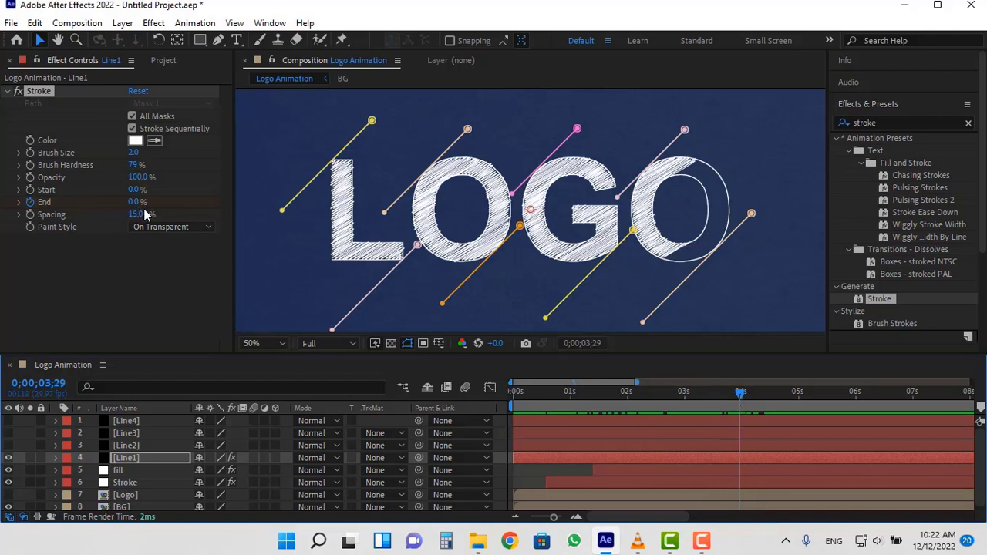
left_click_drag(133, 202, 251, 200)
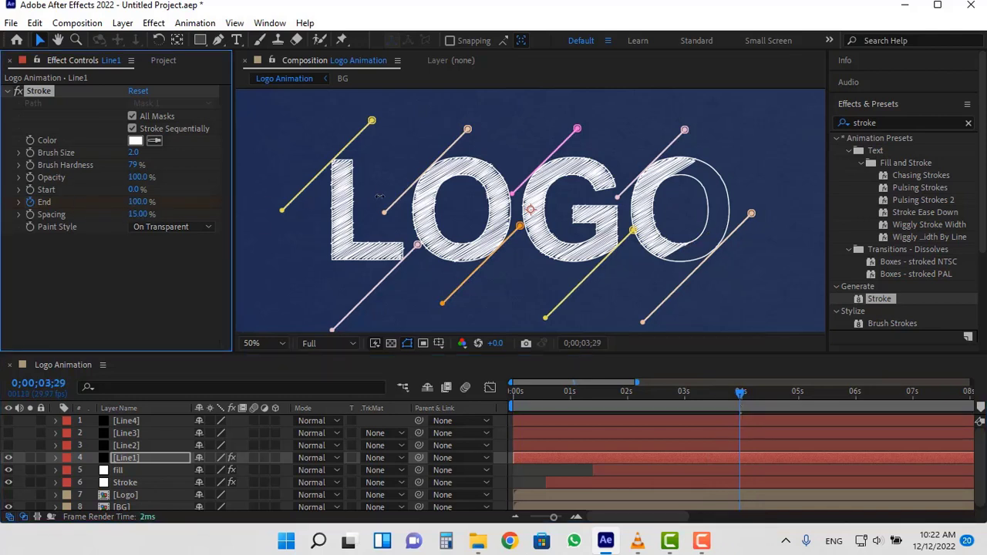
mouse_move(739, 395)
left_mouse_down()
mouse_move(542, 393)
mouse_move(771, 390)
left_mouse_up()
scroll(706, 225, "down", 2)
left_click(718, 208)
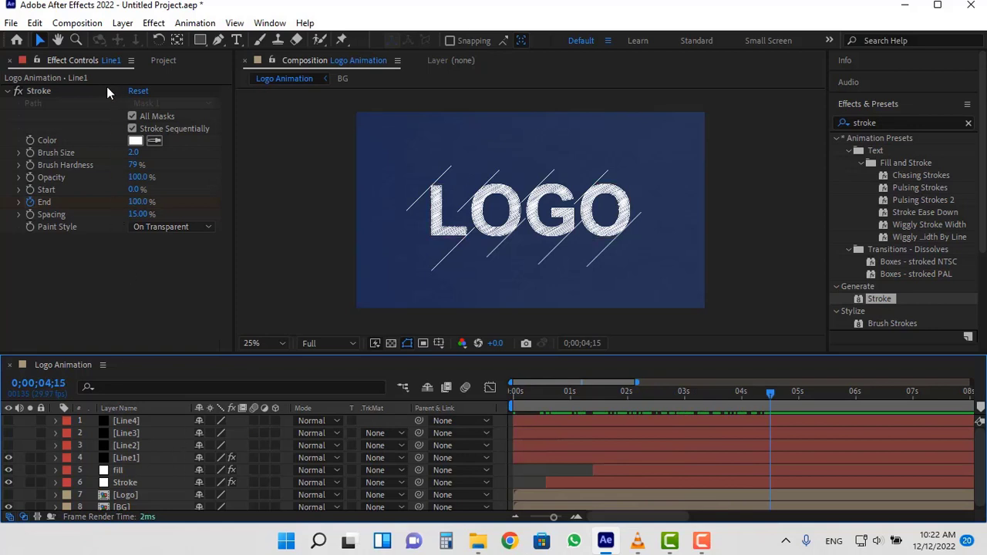
Copy Line1's animated Stroke effect onto Line2, Line3 and Line4, and unhide those three layers
left_click(36, 91)
key("ctrl+c")
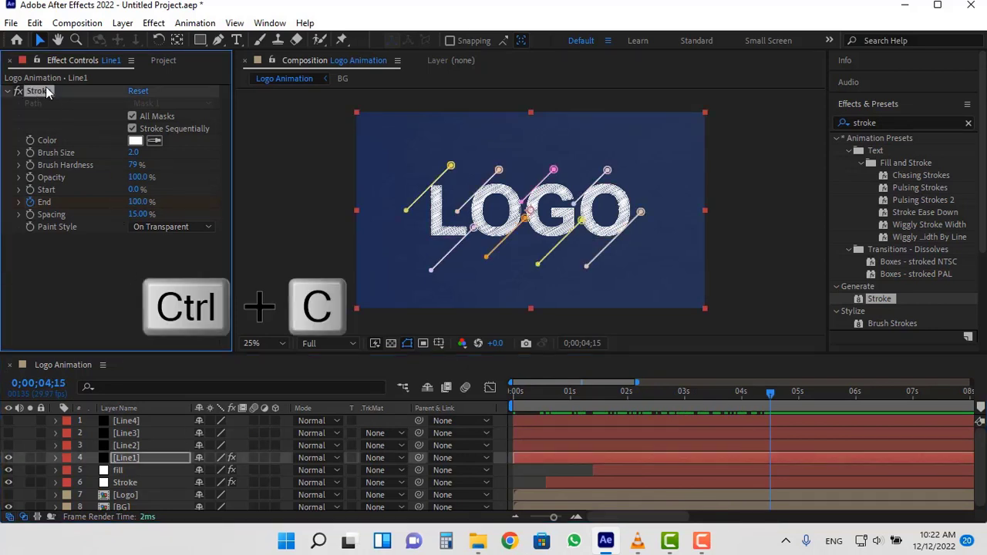
left_click(127, 446)
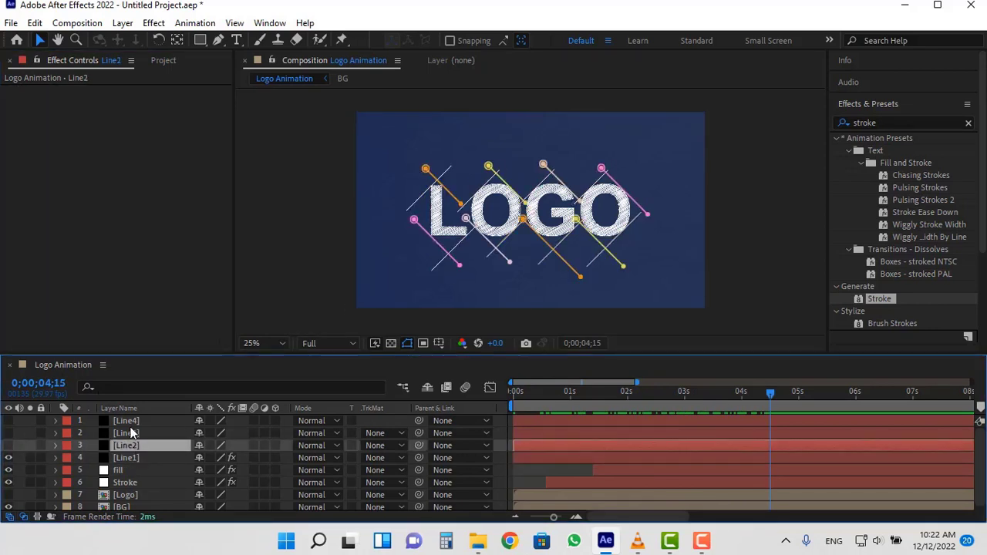
left_click(130, 422, "shift")
key("ctrl+v")
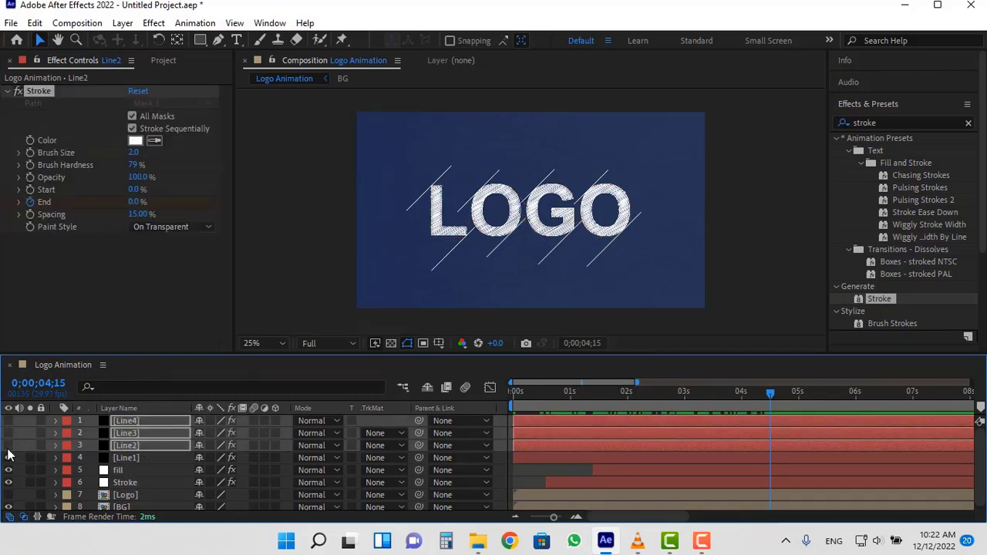
left_click_drag(8, 445, 8, 421)
Shift the Stroke End keyframes of Line2, Line3 and Line4 to start at 0 seconds, and scrub through the animation
mouse_move(659, 404)
left_mouse_down()
mouse_move(529, 398)
mouse_move(932, 400)
mouse_move(850, 403)
left_mouse_up()
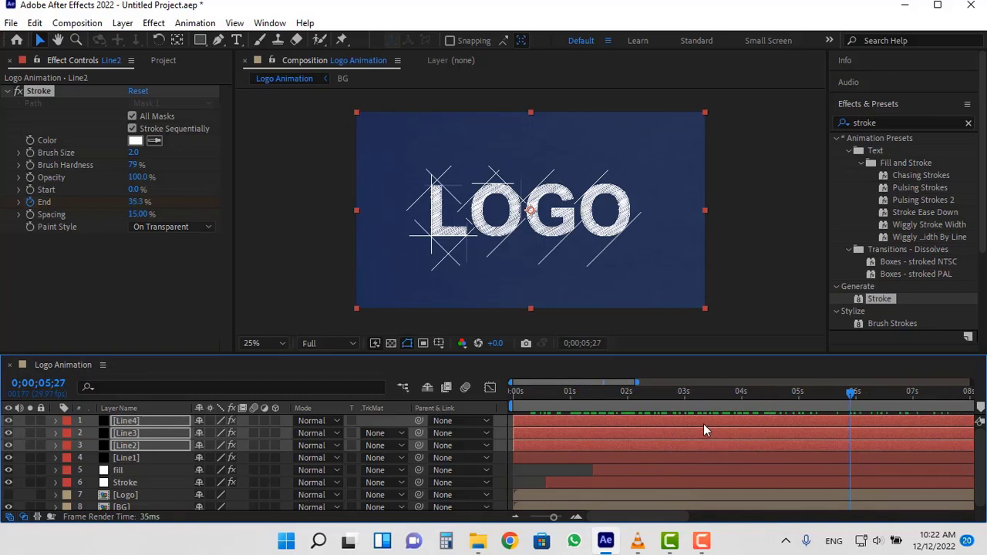
key("u")
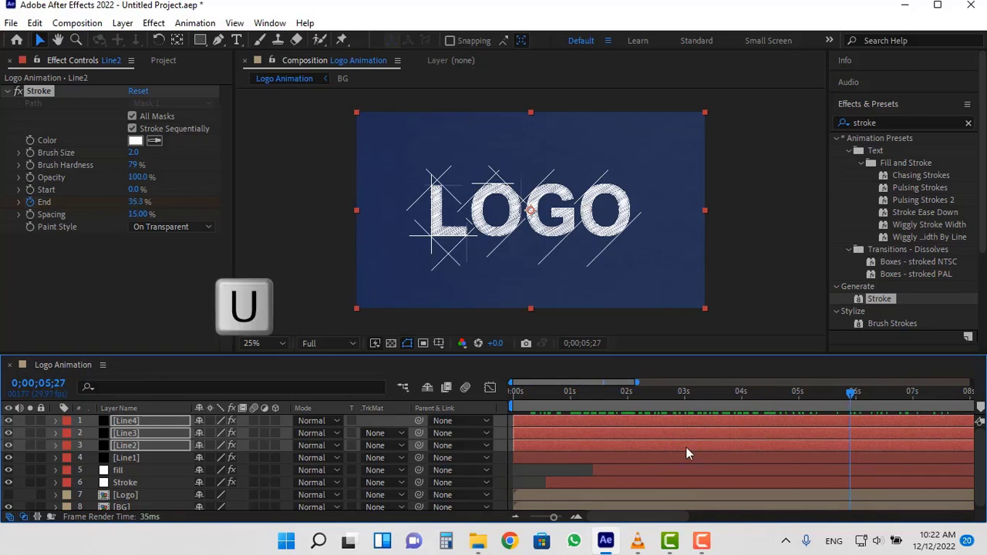
scroll(817, 455, "down", 1)
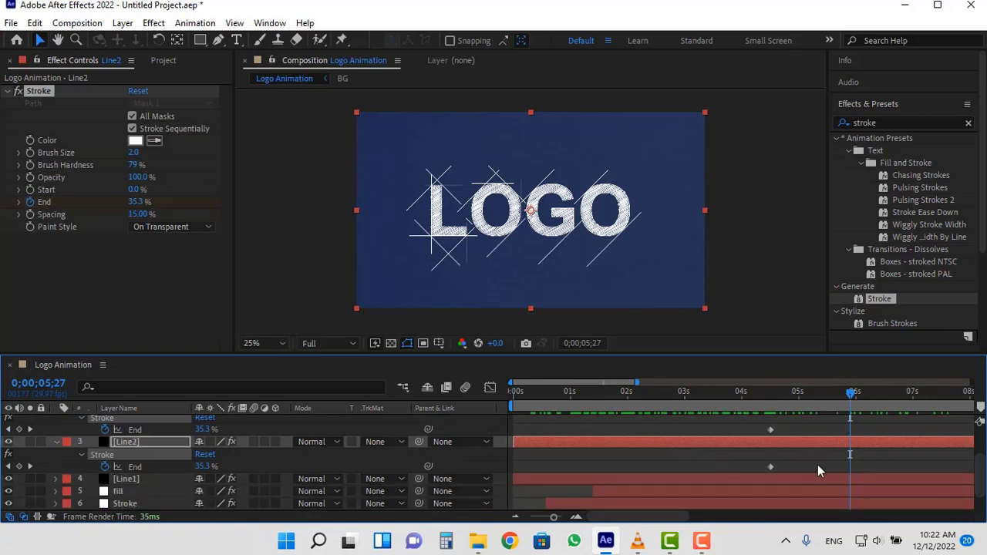
key("minus")
key("minus")
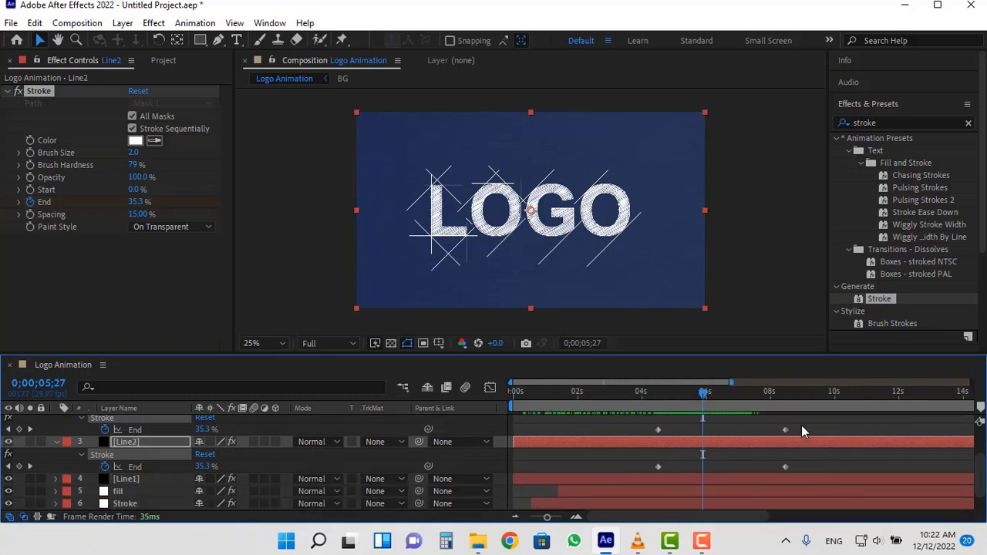
scroll(800, 428, "up", 1)
left_click_drag(800, 424, 646, 516)
mouse_move(656, 436)
left_mouse_down()
mouse_move(503, 438)
mouse_move(530, 438)
mouse_move(515, 439)
left_mouse_up()
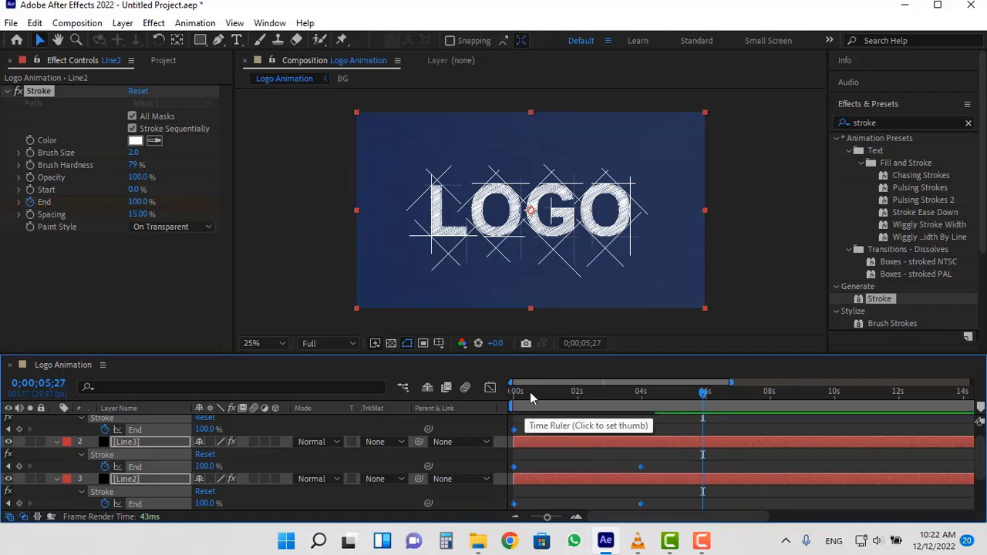
mouse_move(530, 392)
left_mouse_down()
mouse_move(487, 394)
mouse_move(560, 402)
left_mouse_up()
mouse_move(588, 407)
left_mouse_down()
mouse_move(675, 407)
mouse_move(512, 409)
mouse_move(683, 408)
mouse_move(574, 409)
mouse_move(659, 409)
left_mouse_up()
key("period")
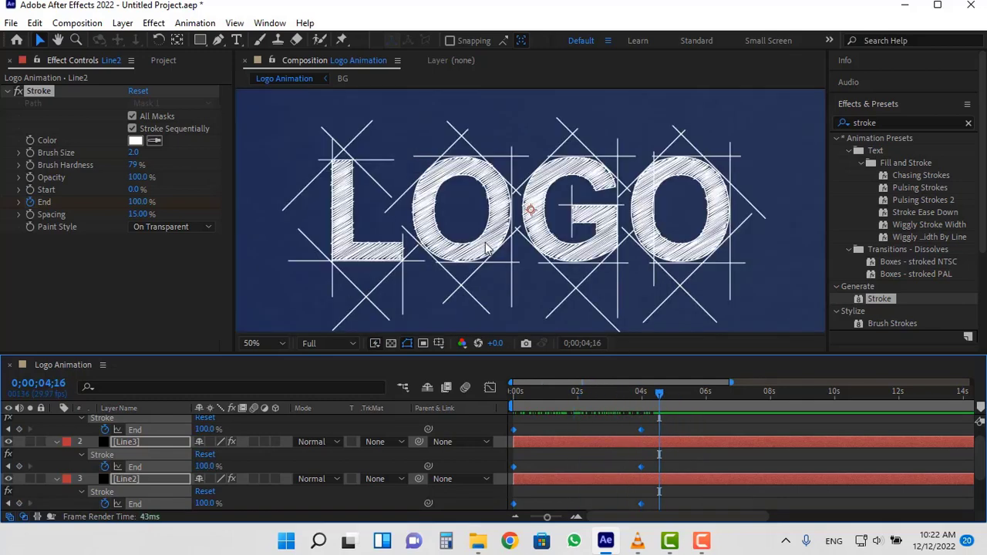
mouse_move(604, 386)
left_mouse_down()
mouse_move(513, 392)
mouse_move(601, 391)
left_mouse_up()
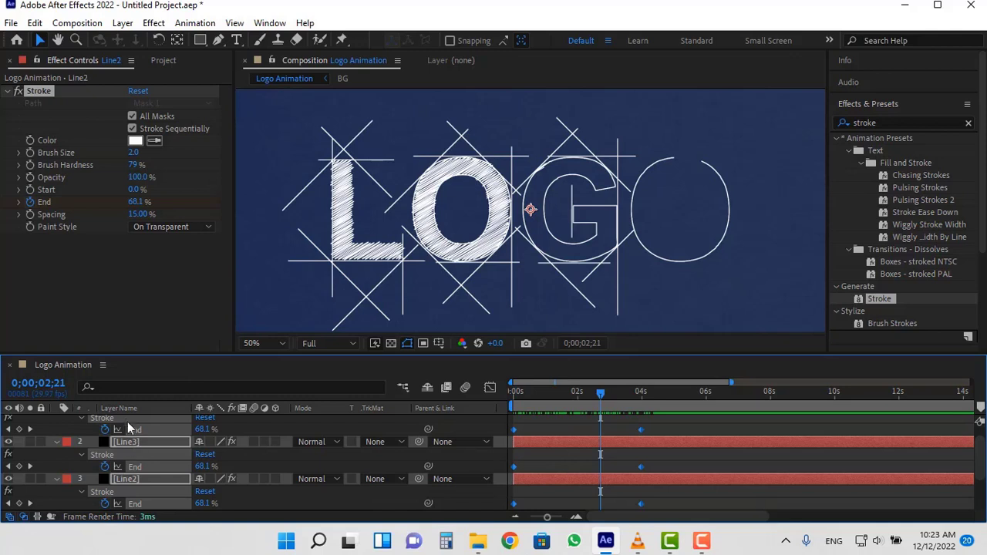
Collapse the keyframes of Line2 to Line4, expand Line1's mask list and solo Line1
scroll(146, 441, "up", 1)
key("u")
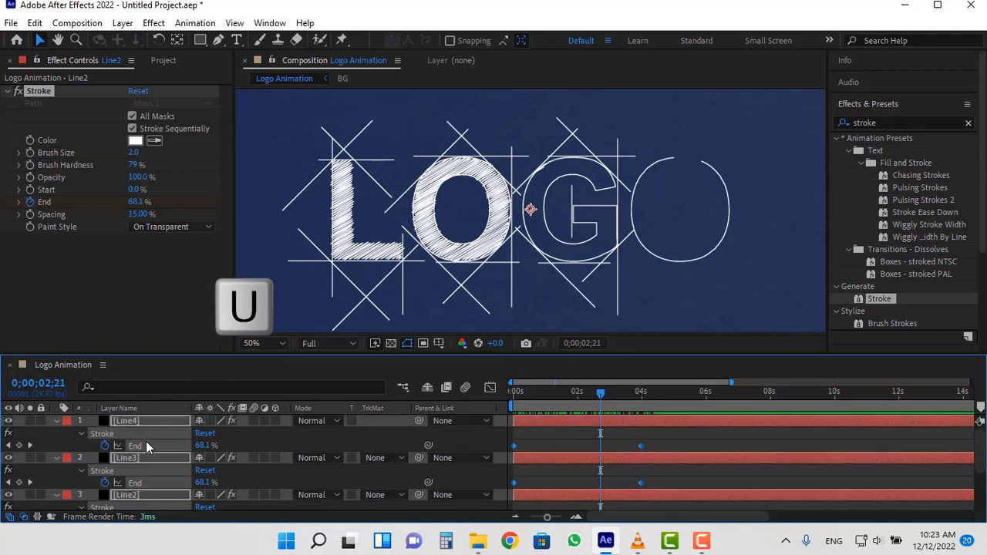
key("u")
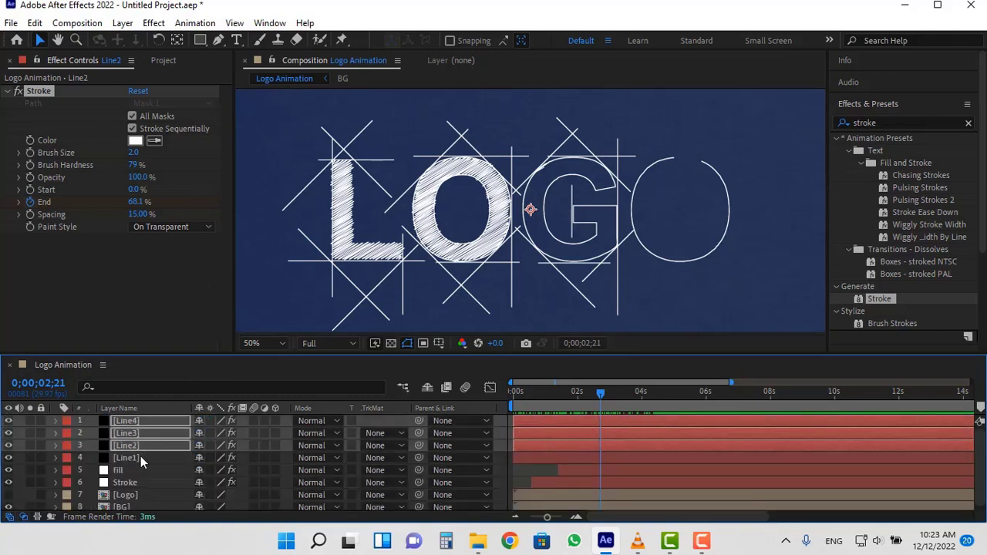
left_click(140, 456)
left_click(55, 457)
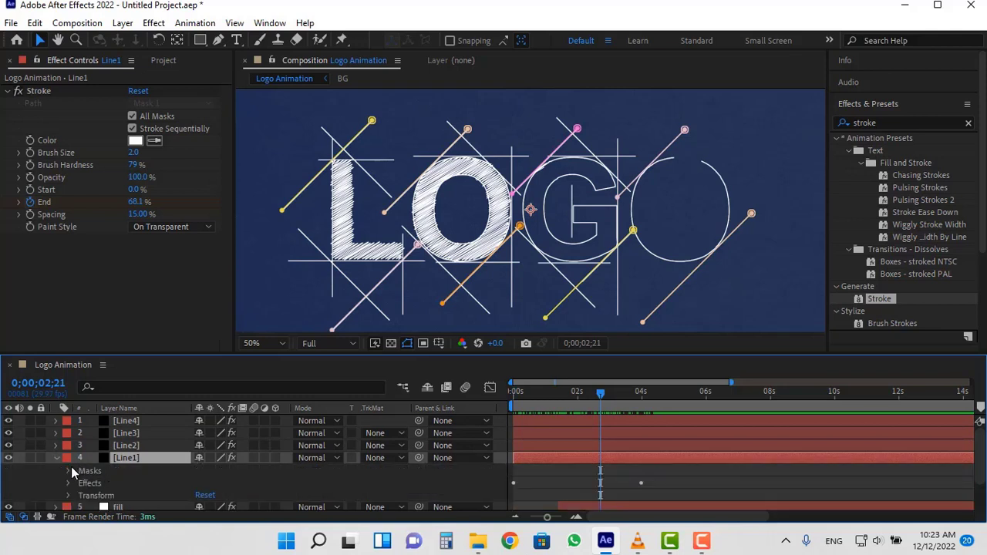
left_click(69, 472)
scroll(155, 478, "down", 3)
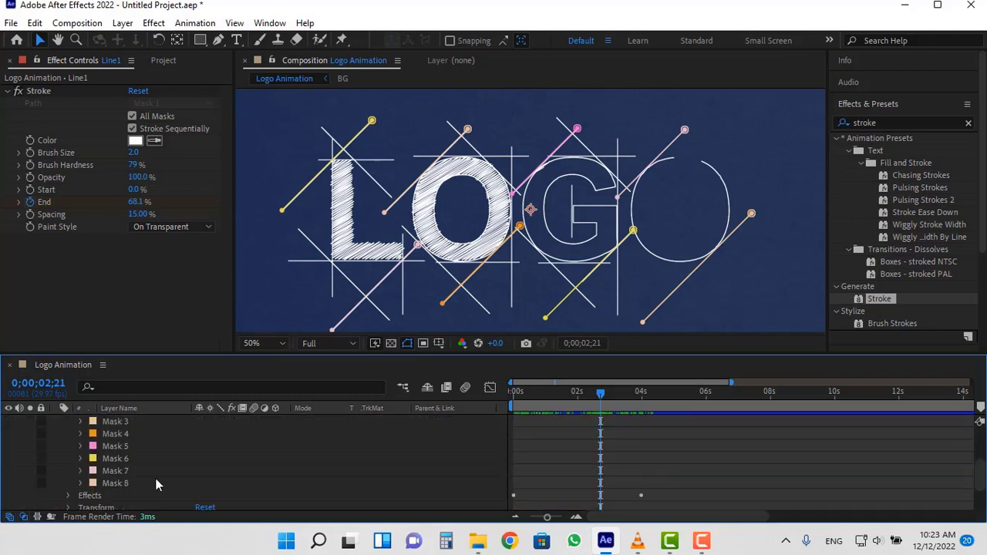
scroll(91, 469, "up", 3)
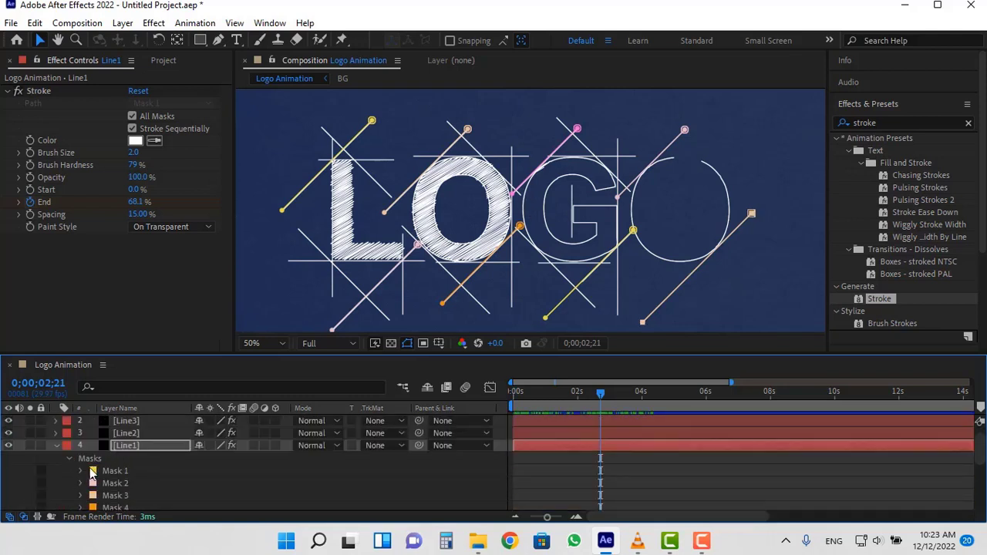
left_click(31, 445)
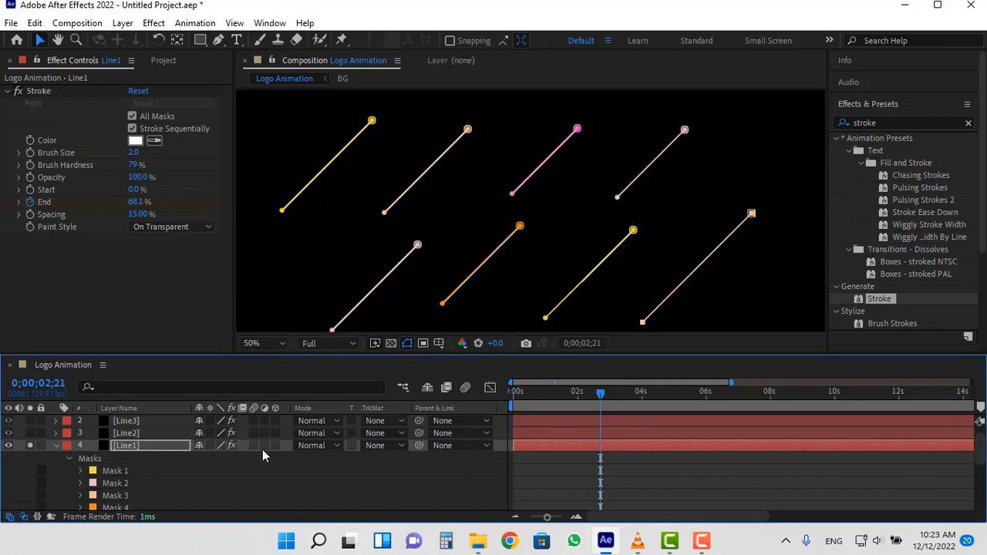
Shuffle the order of Line1's masks, including placing Mask 6 directly below Mask 2
scroll(150, 474, "down", 1)
scroll(124, 482, "down", 1)
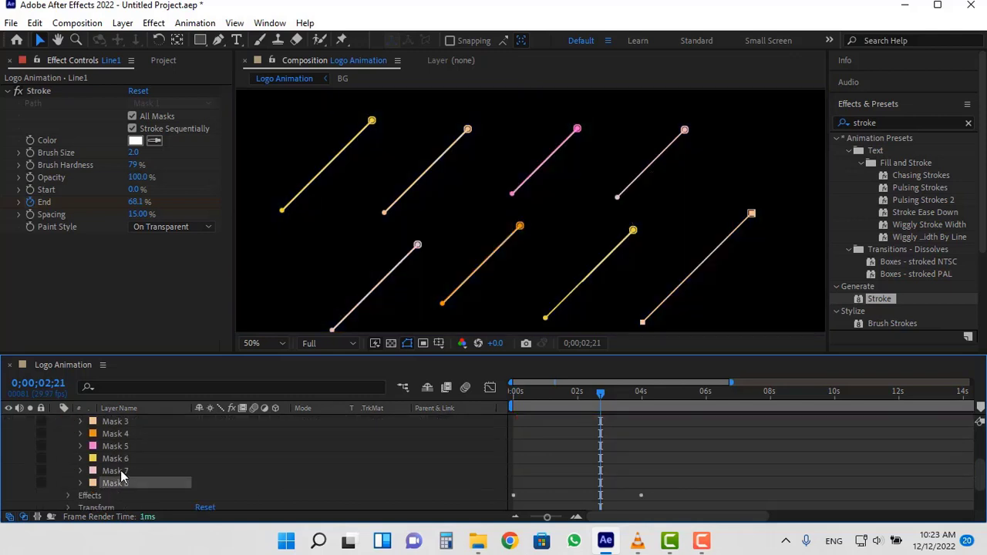
mouse_move(124, 483)
left_mouse_down()
mouse_move(133, 443)
mouse_move(133, 486)
left_mouse_up()
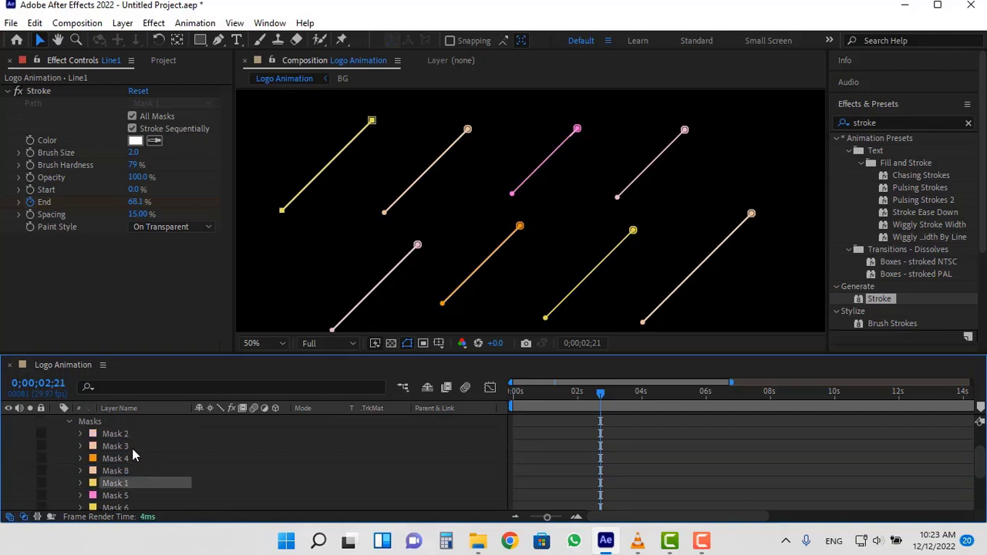
mouse_move(132, 448)
left_mouse_down()
mouse_move(143, 503)
mouse_move(142, 427)
mouse_move(137, 503)
mouse_move(136, 491)
left_mouse_up()
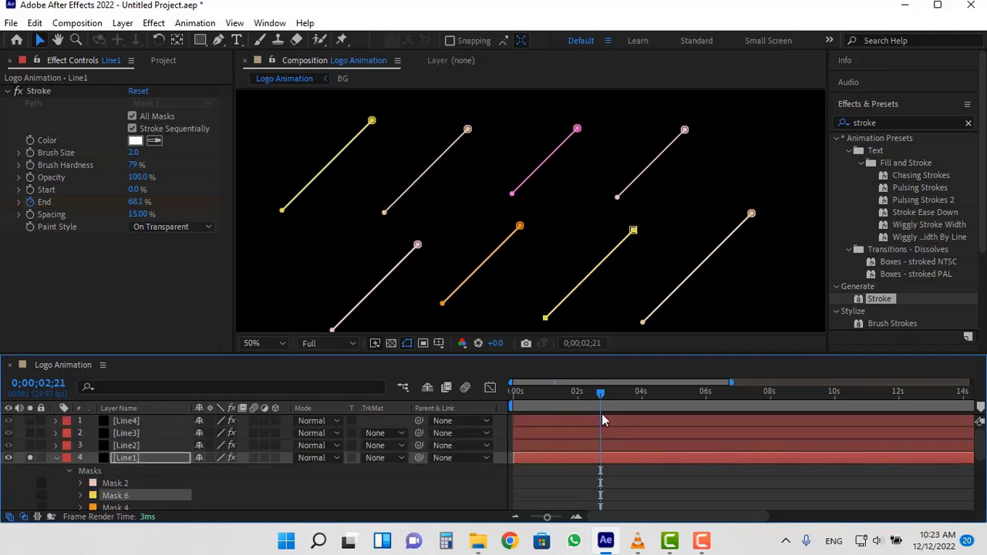
Scrub Line1's soloed stroke animation from 0 to about 2.5 seconds to check the line order, and return to 0 seconds
left_click_drag(566, 396, 467, 393)
scroll(773, 245, "down", 2)
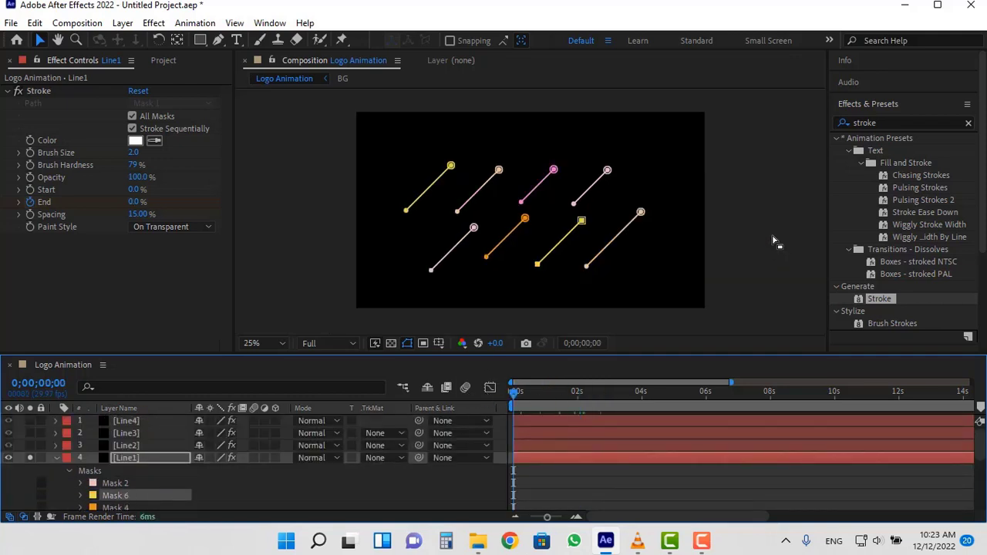
left_click(771, 236)
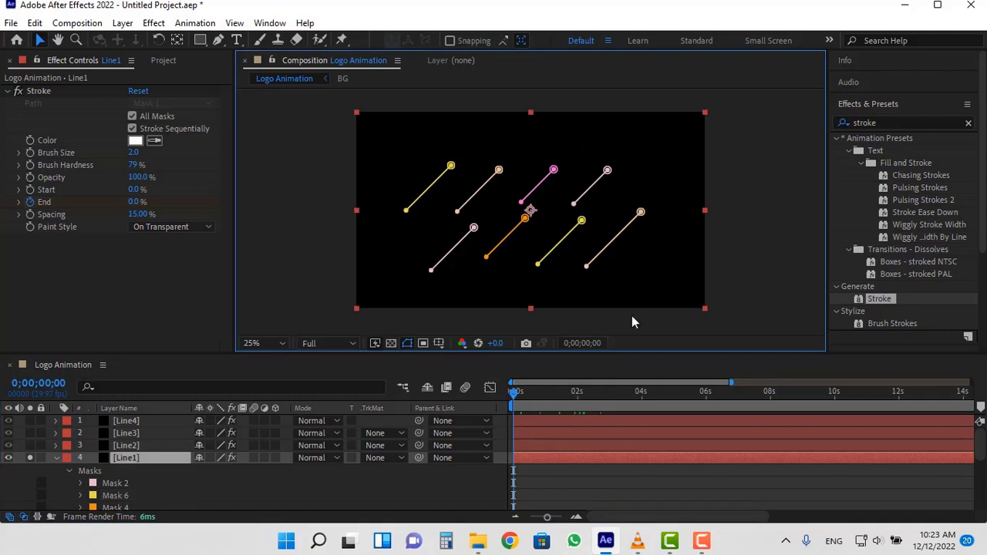
left_click(758, 262)
left_click_drag(540, 394, 595, 394)
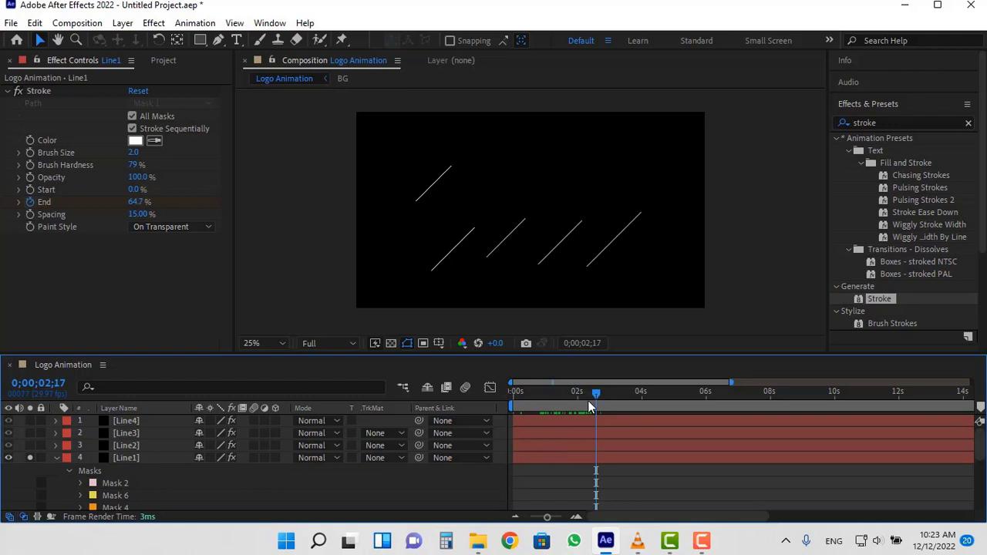
mouse_move(606, 398)
left_mouse_down()
mouse_move(663, 396)
mouse_move(482, 392)
left_mouse_up()
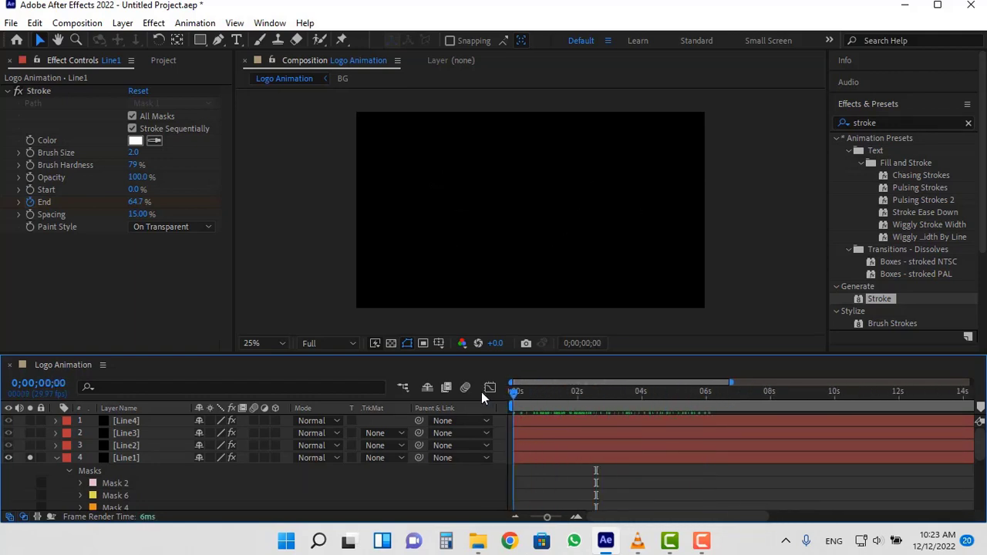
Collapse Line1, then solo Line2 in its place and expand Line2's mask list
left_click(57, 457)
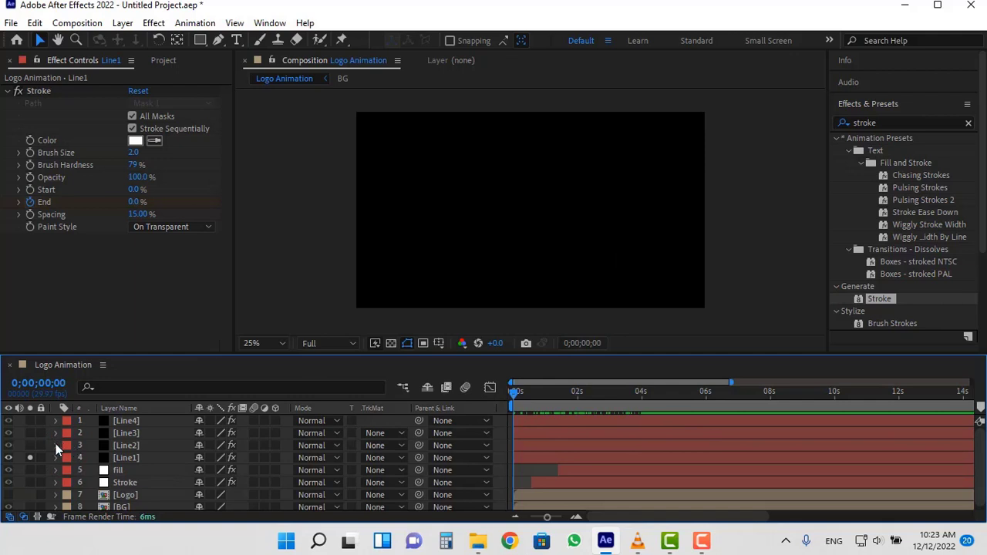
left_click(55, 445)
left_click(30, 446)
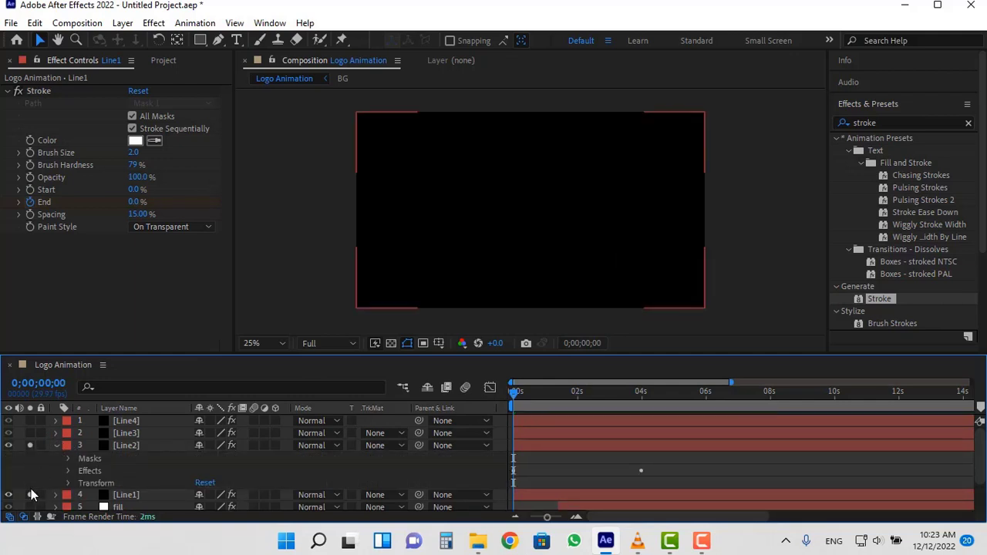
left_click(68, 458)
Shuffle the mask order in Line2, Line3 and Line4, checking the drawn lines up to about 4 seconds
mouse_move(122, 435)
left_mouse_down()
mouse_move(125, 489)
mouse_move(123, 426)
left_mouse_up()
scroll(125, 479, "up", 1)
scroll(124, 467, "down", 2)
left_click_drag(122, 439, 124, 495)
left_click_drag(513, 392, 650, 384)
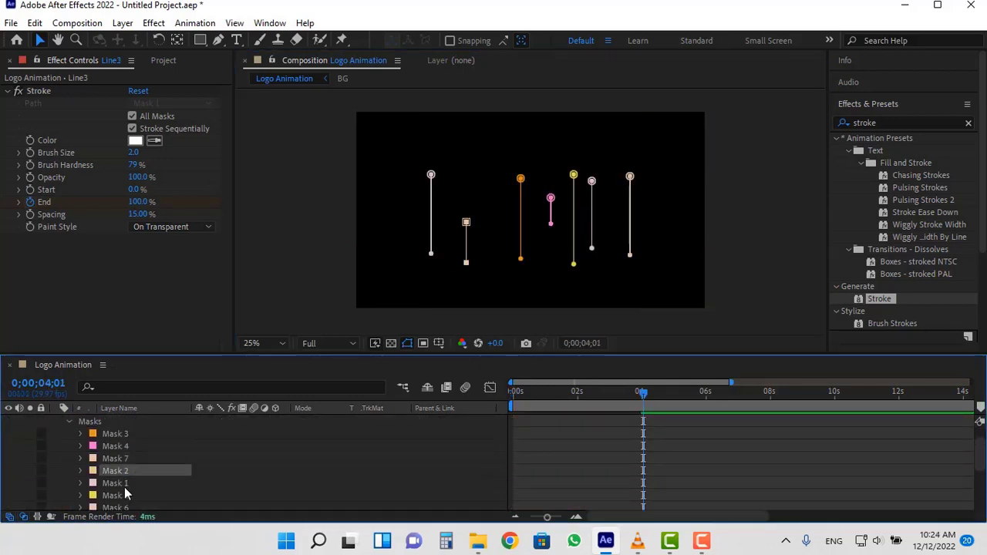
left_click_drag(124, 487, 117, 470)
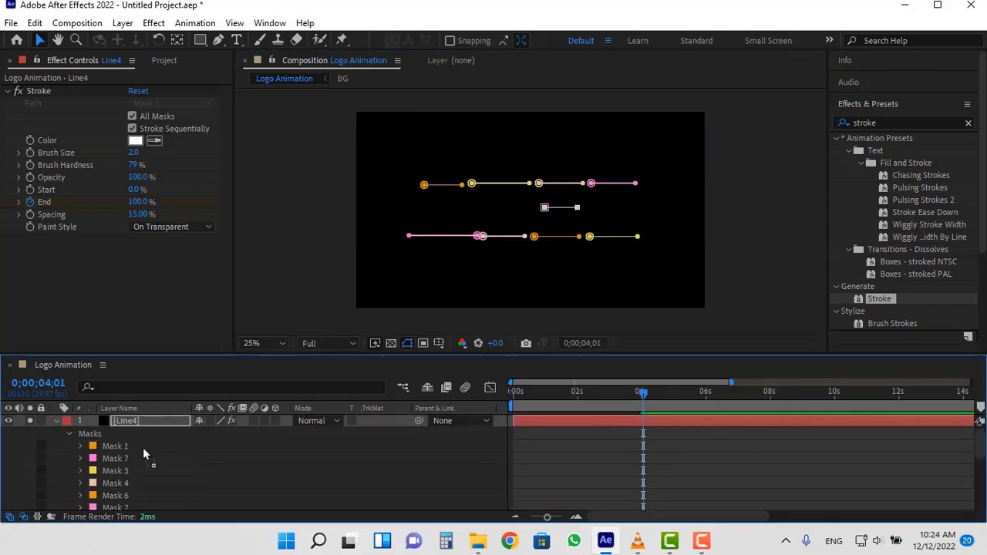
Collapse and unsolo Line4, and scrub the full animation from the start to 0;00;05;12
key("Home")
left_click(55, 420)
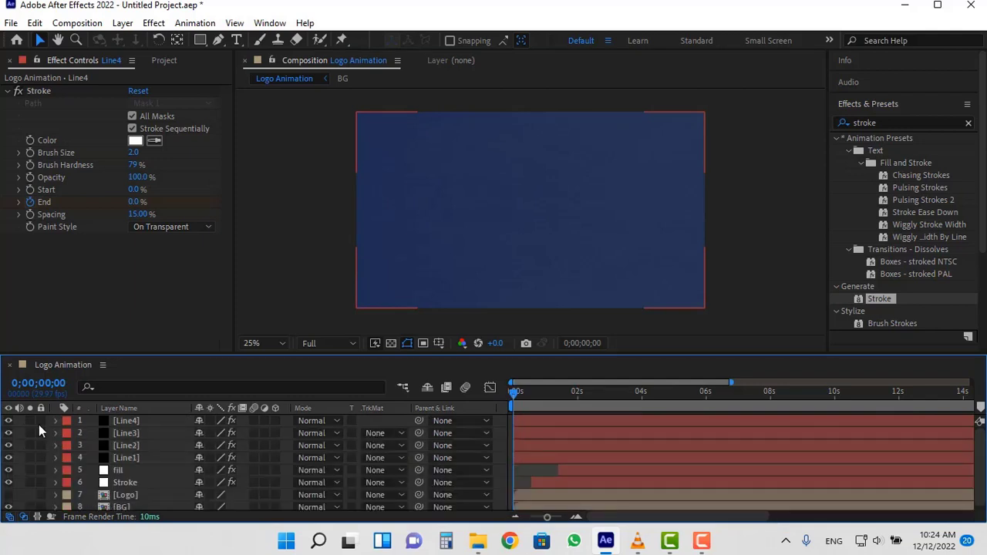
mouse_move(544, 391)
left_mouse_down()
mouse_move(676, 397)
mouse_move(524, 400)
mouse_move(691, 402)
mouse_move(611, 391)
mouse_move(518, 396)
mouse_move(704, 404)
mouse_move(545, 406)
mouse_move(686, 405)
left_mouse_up()
scroll(573, 202, "up", 2)
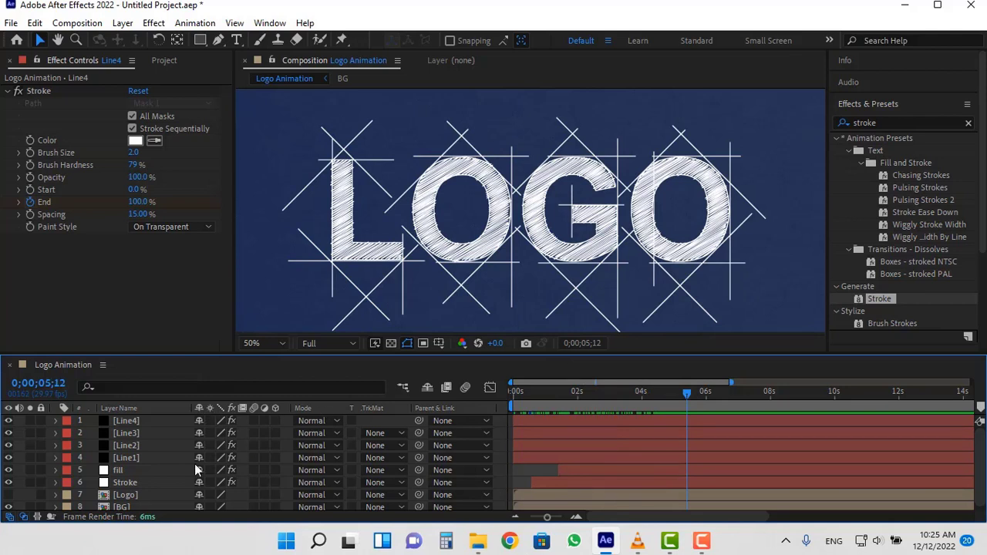
Pre-compose the layers Line1 to Line4 into a new composition named Lines, moving all attributes into it
left_click(152, 458)
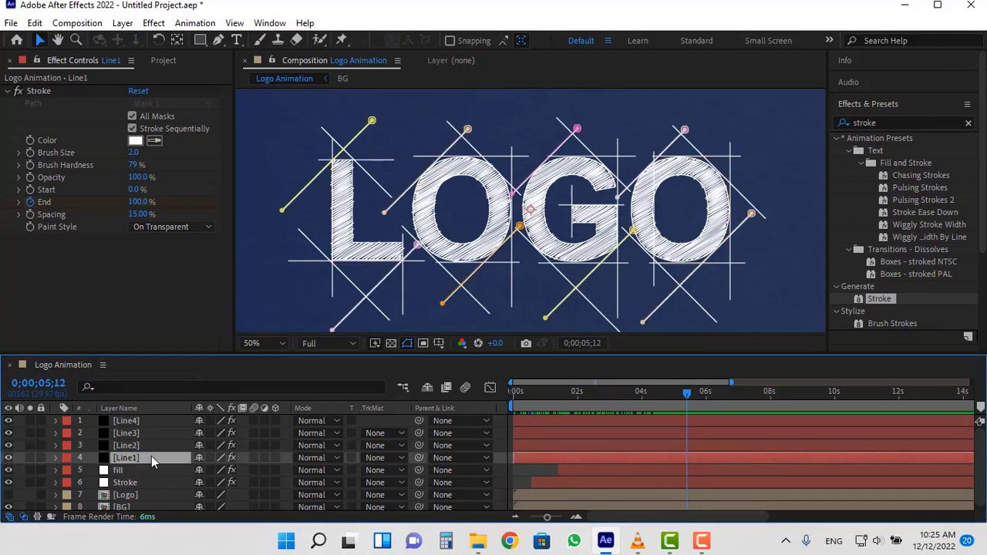
left_click(145, 421, "shift")
key("ctrl+shift+c")
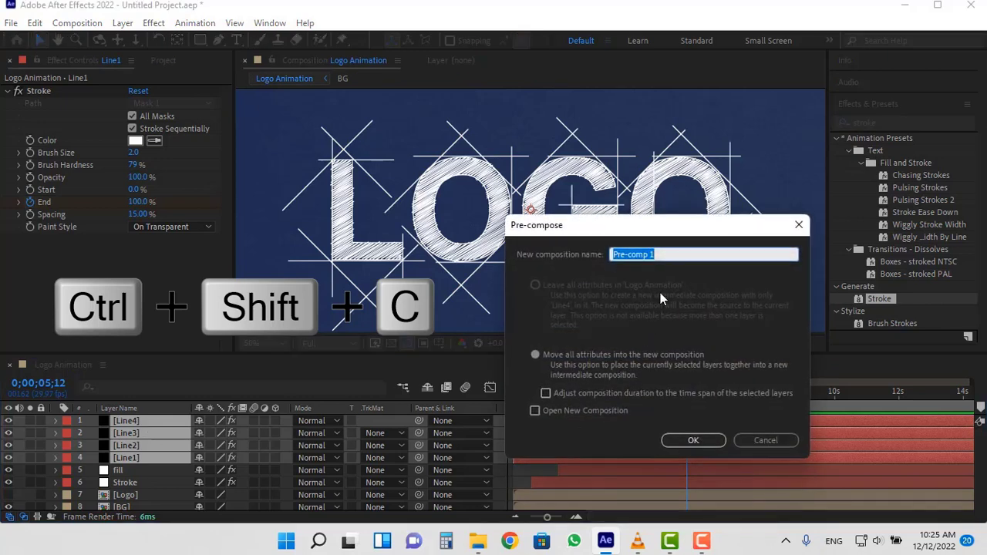
type("Lim")
key("BackSpace")
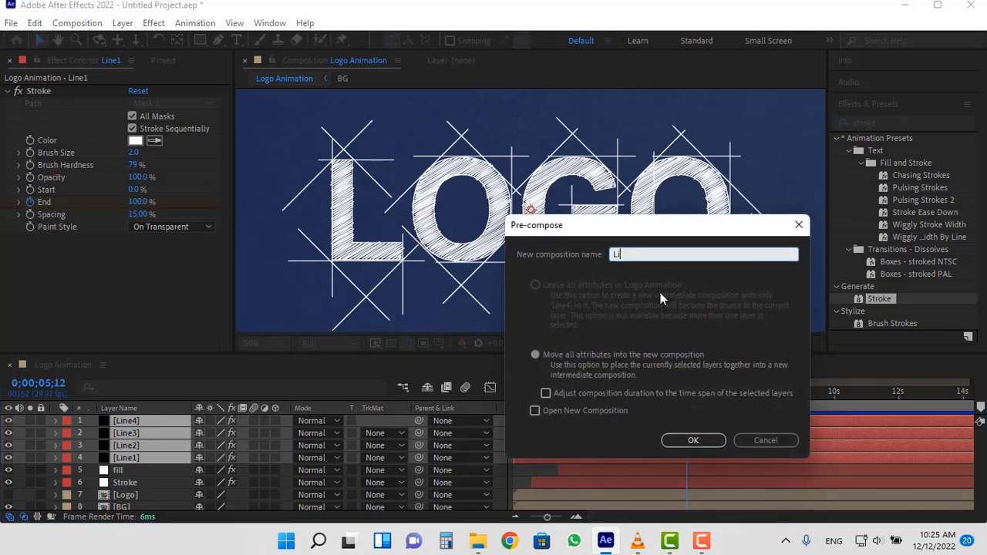
type("nes")
key("Return")
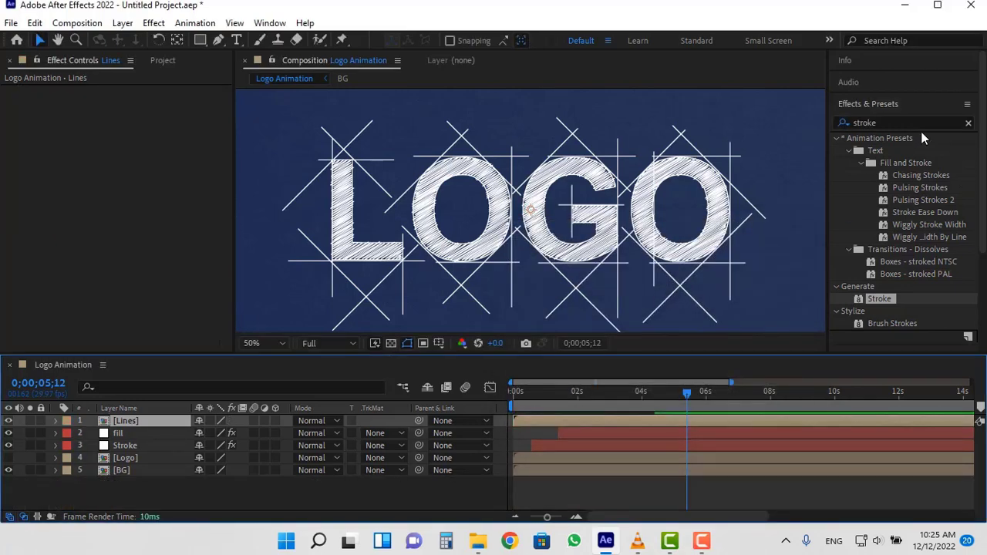
Find the Fractal Noise effect with the search term "frac" and apply it to the Lines layer
left_click(968, 122)
type("fr")
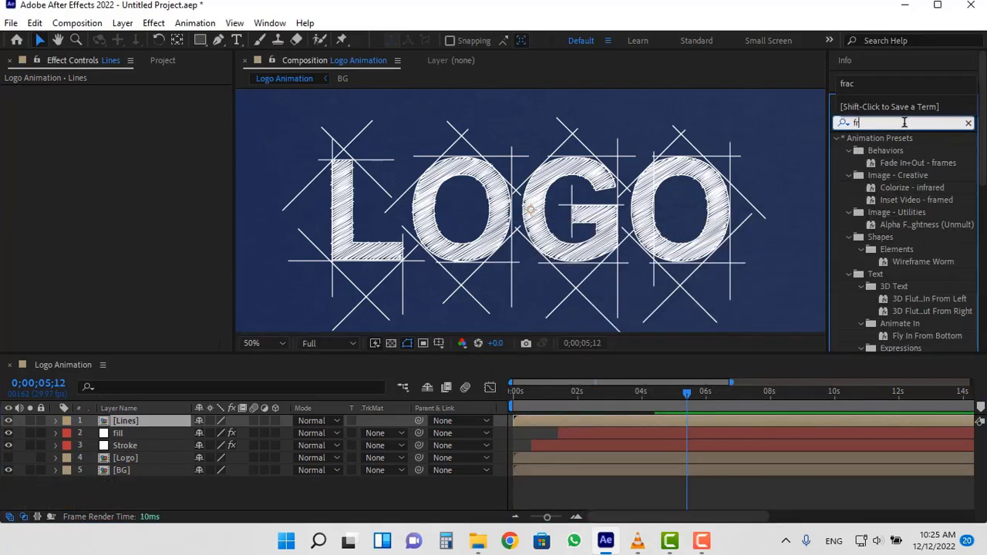
type("ac")
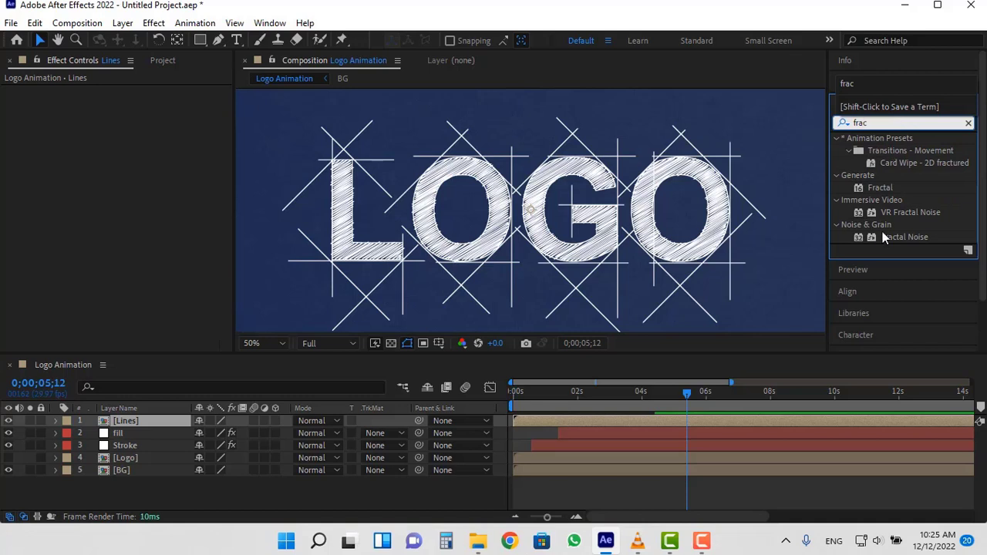
left_click(911, 239)
left_click_drag(911, 239, 140, 420)
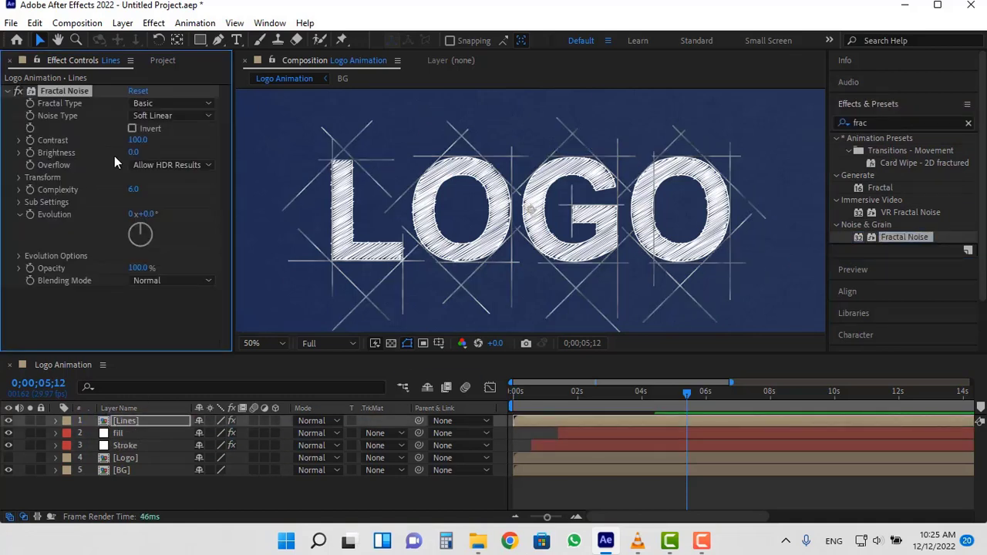
Set the Fractal Noise contrast to 350 and brightness to -6 on the Lines layer
left_click(132, 141)
type("350")
key("Return")
left_click(134, 155)
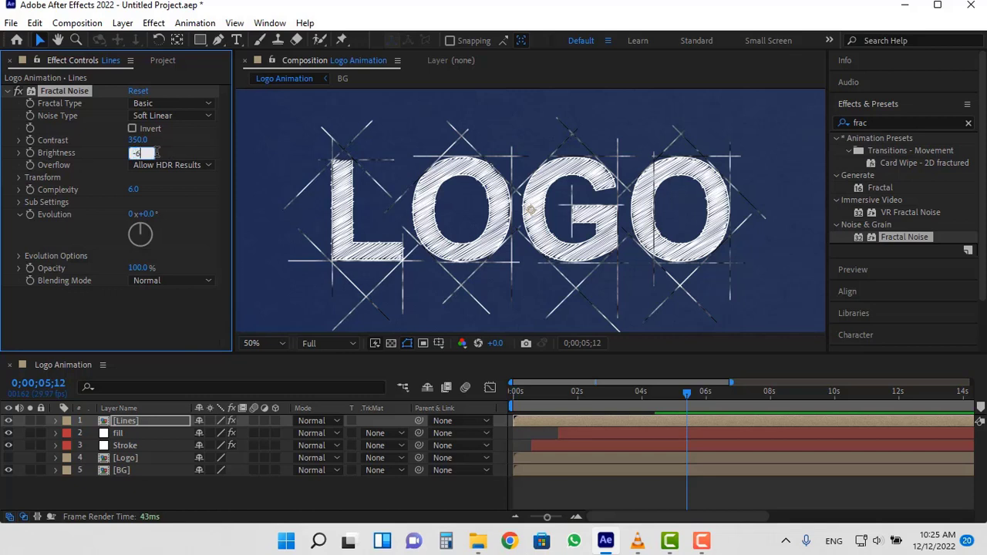
key("Return")
Expand the Transform settings of Fractal Noise on Lines and set the scale to 6
left_click(18, 178)
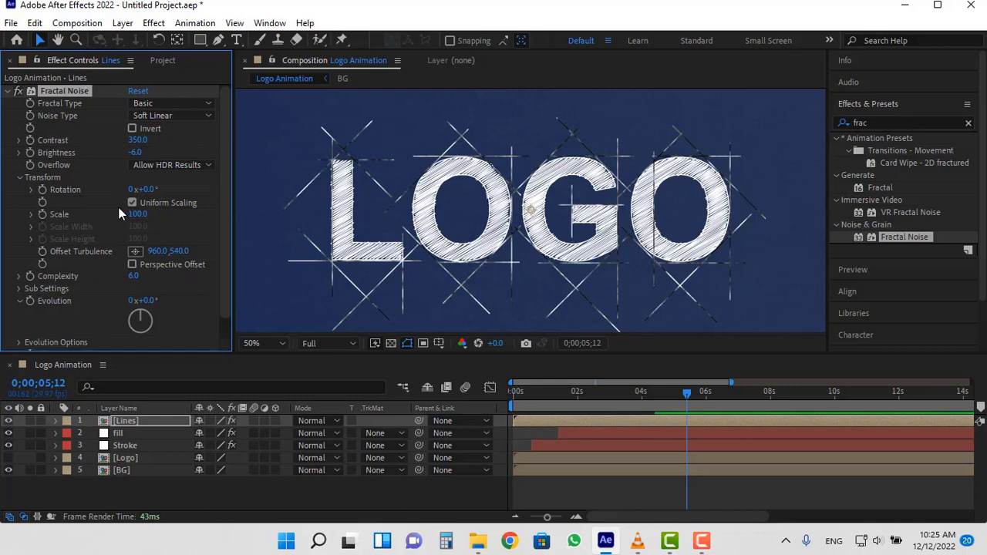
left_click(137, 213)
type("6")
key("Return")
Inspect the noise texture on the construction lines and set the Lines layer's blending mode to Screen
scroll(522, 234, "up", 2)
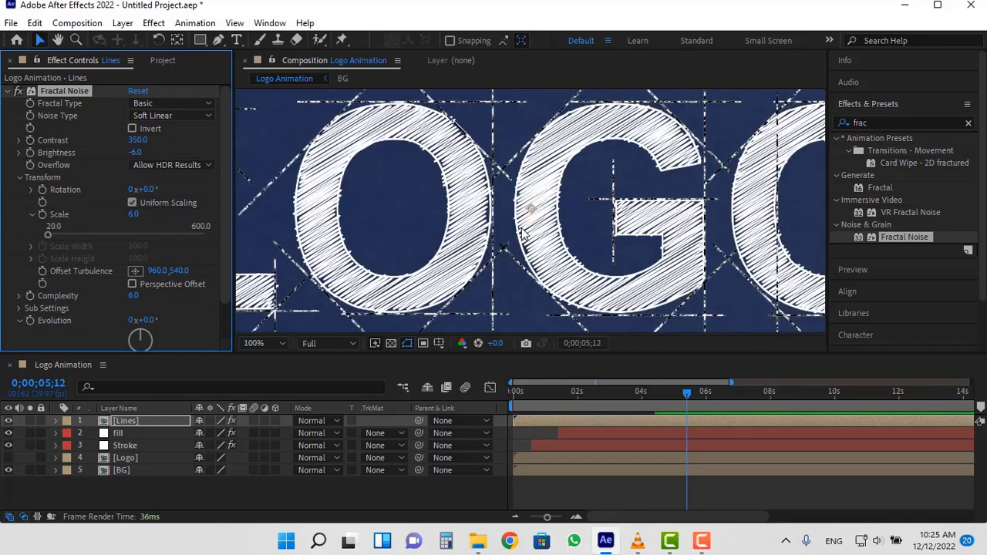
scroll(521, 233, "down", 1)
scroll(562, 147, "up", 1)
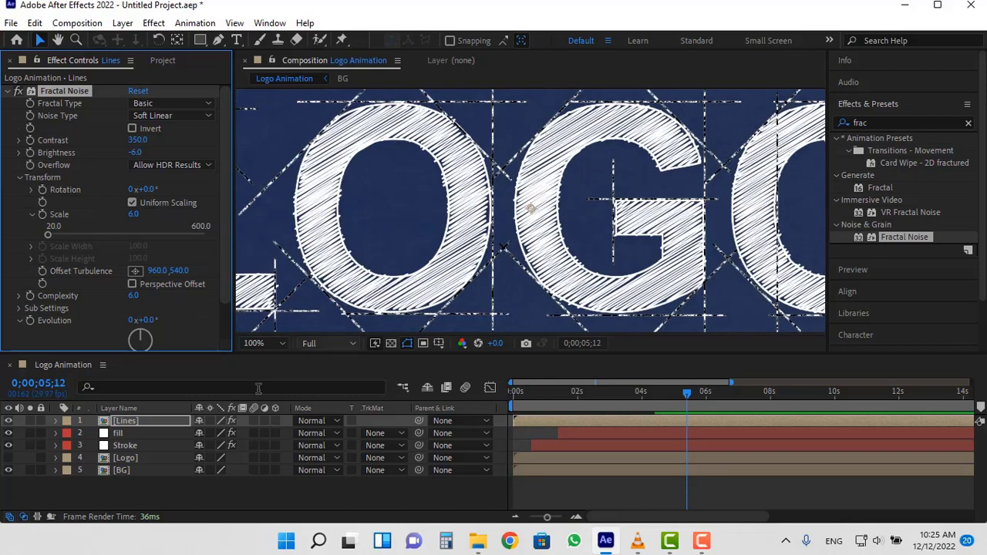
left_click(316, 421)
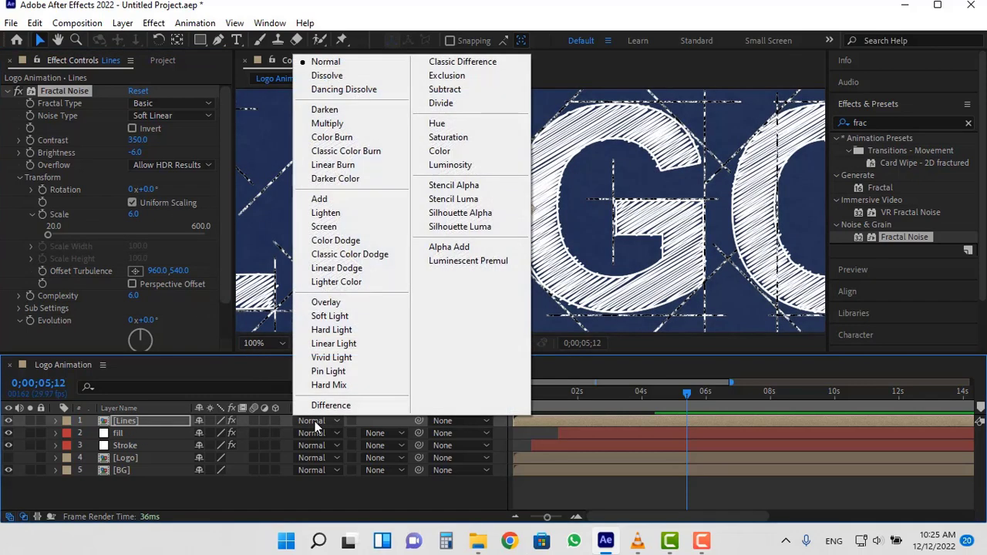
left_click(347, 226)
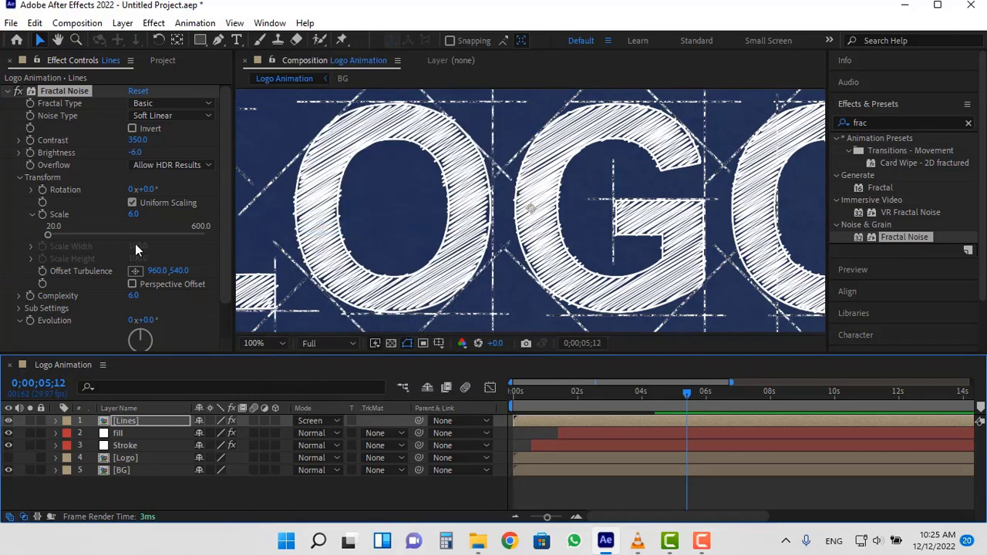
Copy the Fractal Noise effect from Lines onto the Stroke layer and set the Stroke layer's blending mode to Screen
key("ctrl+c")
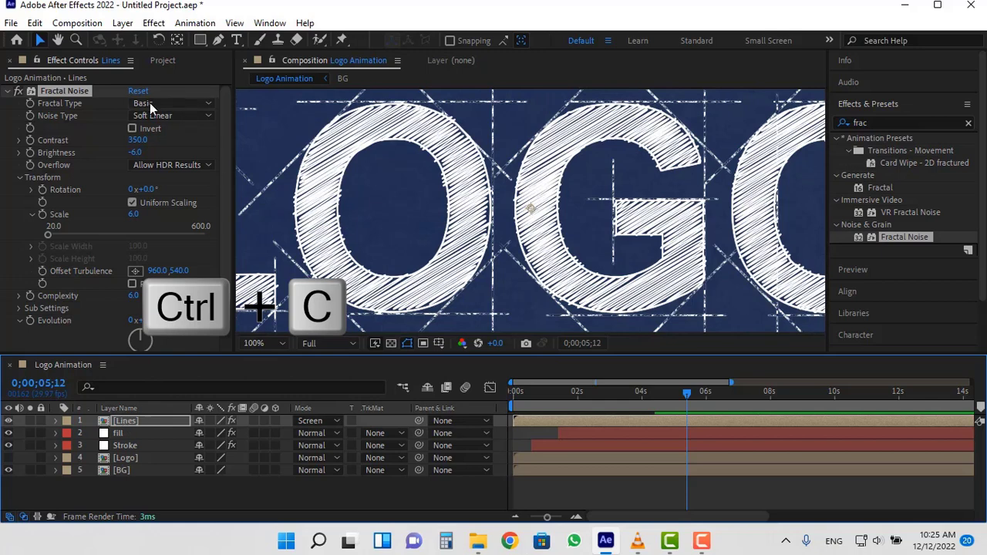
left_click(69, 90)
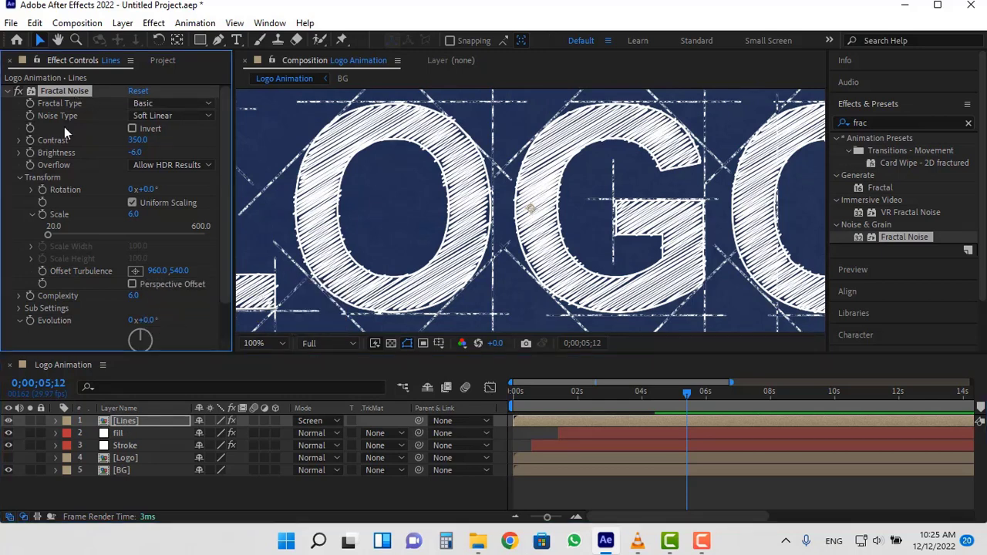
left_click(126, 446)
key("ctrl+v")
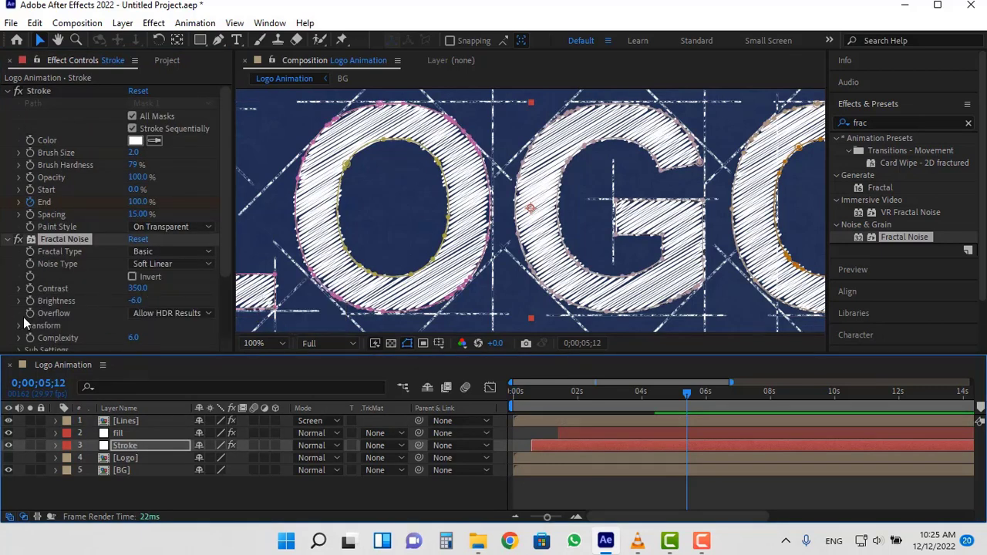
left_click(325, 448)
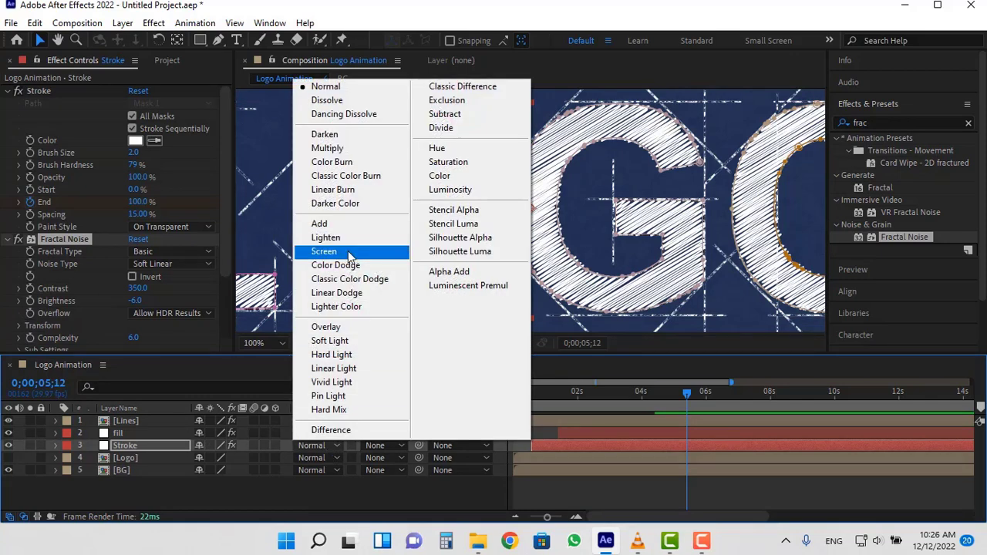
left_click(350, 251)
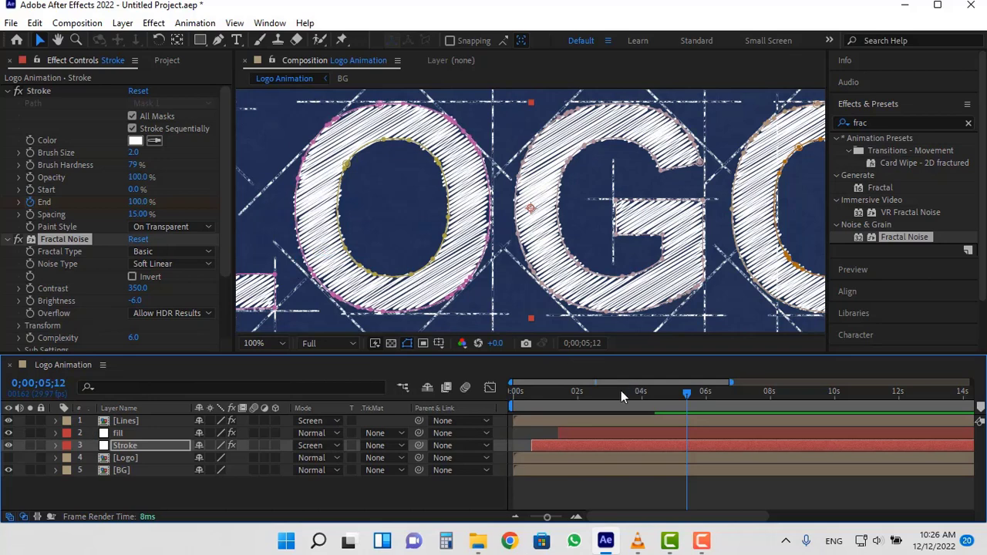
Set the Stroke layer's Fractal Noise scale to 84 and check the letter outlines at 0;00;01;19
left_click_drag(620, 390, 553, 394)
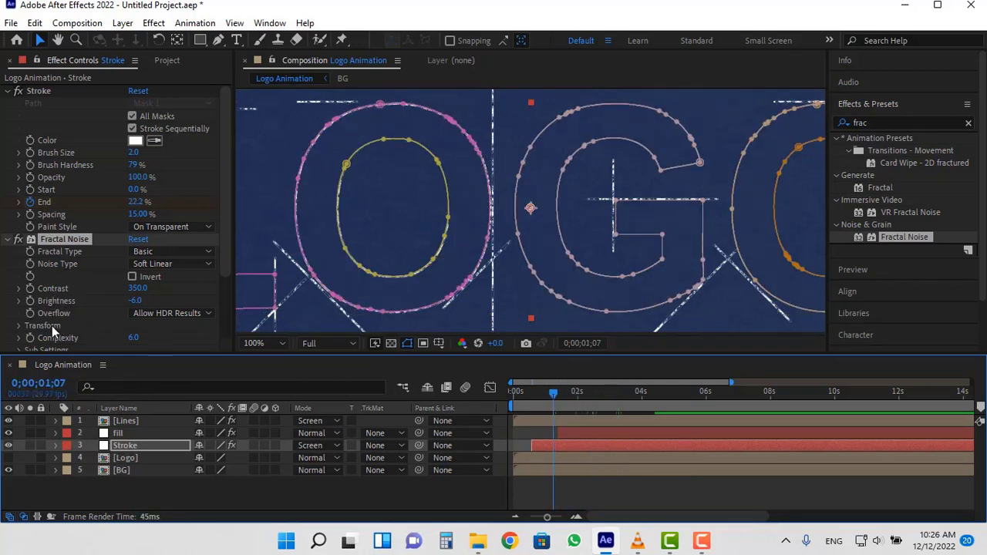
left_click(19, 326)
scroll(133, 315, "down", 2)
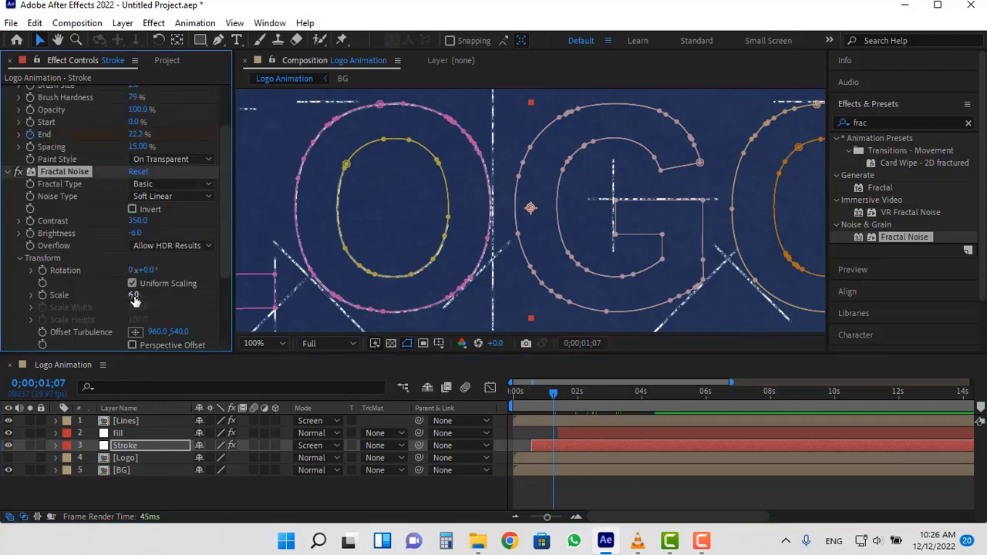
left_click_drag(142, 296, 202, 305)
mouse_move(575, 393)
left_mouse_down()
mouse_move(604, 393)
mouse_move(566, 395)
left_mouse_up()
scroll(535, 177, "down", 1)
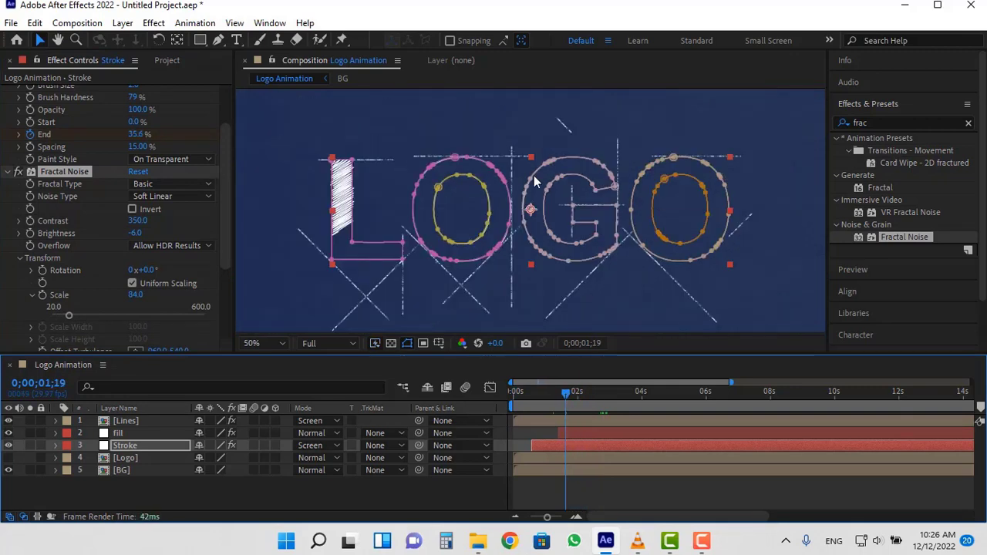
Select the Lines layer, go to 0;00;01;12 and raise its Fractal Noise scale to about 86
left_click(791, 239)
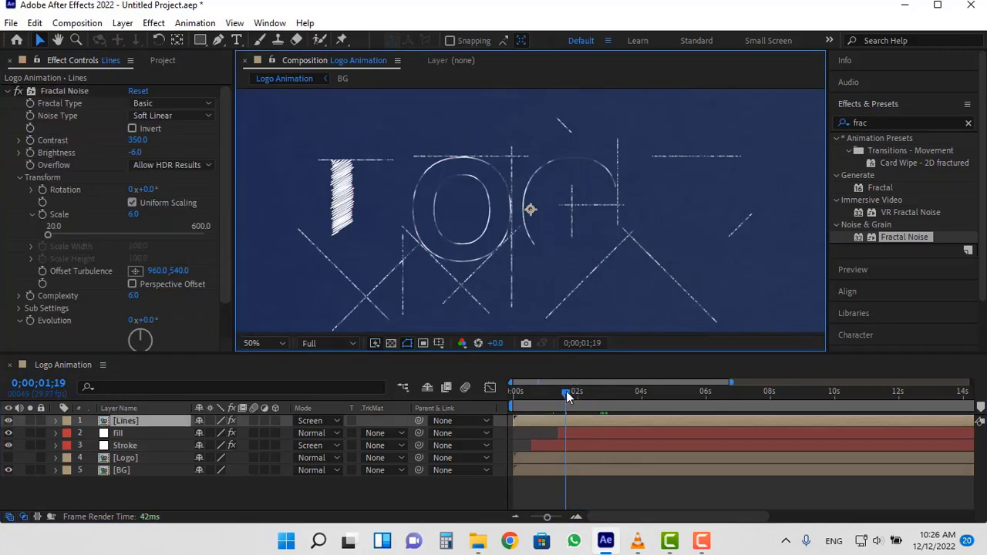
mouse_move(566, 393)
left_mouse_down()
mouse_move(580, 396)
mouse_move(558, 395)
left_mouse_up()
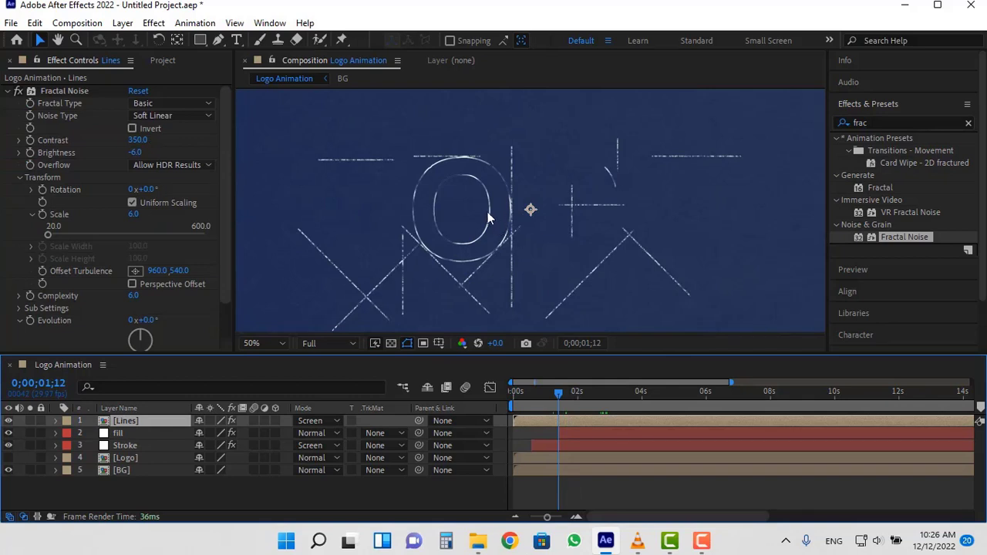
left_click(135, 298)
left_click_drag(49, 234, 64, 236)
scroll(515, 246, "up", 2)
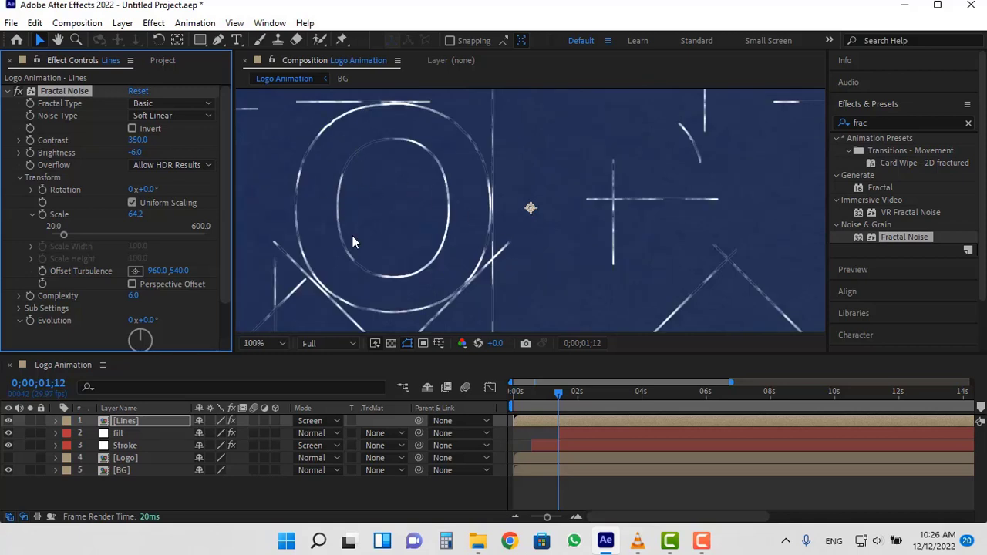
left_click_drag(64, 236, 70, 240)
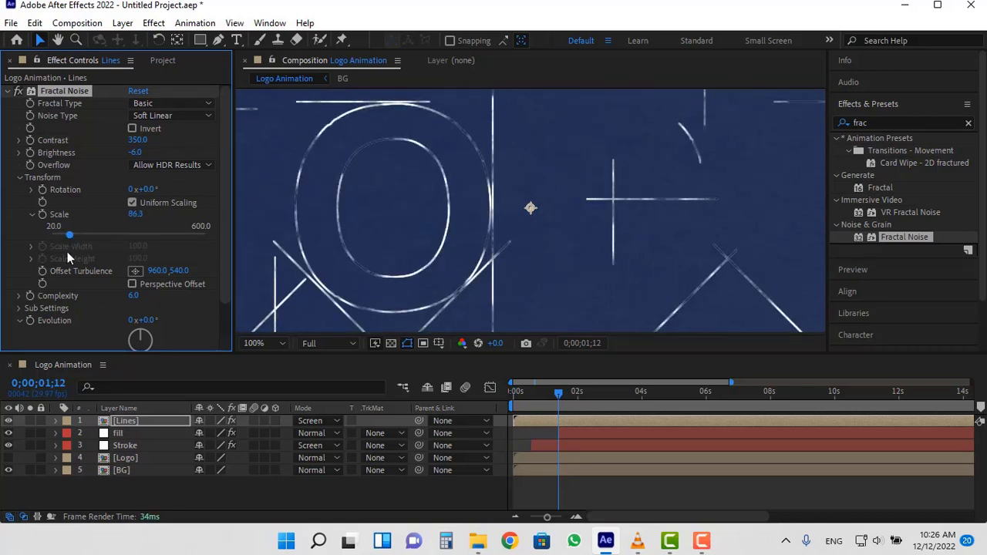
Copy the Fractal Noise effect from the Lines layer onto the fill layer
key("ctrl+c")
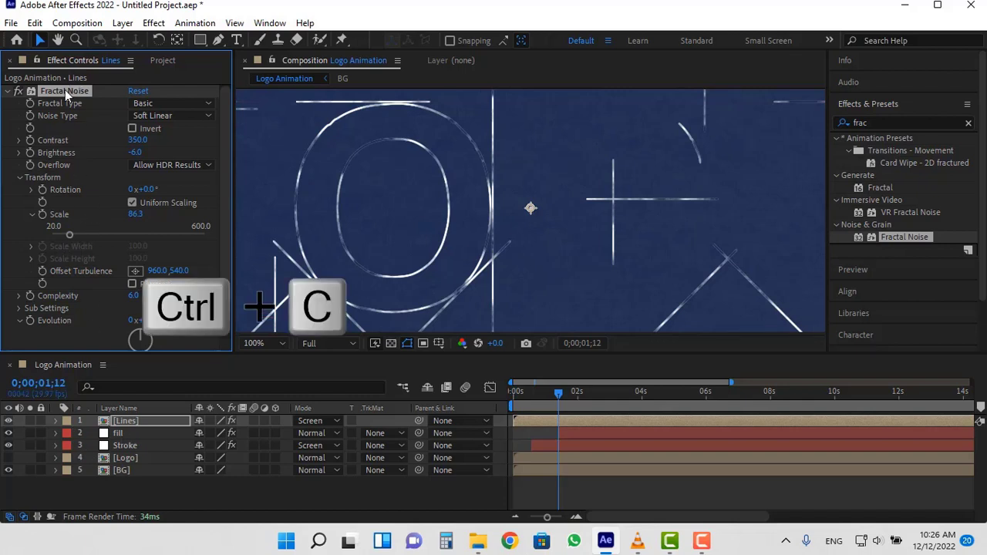
left_click(131, 433)
key("ctrl+v")
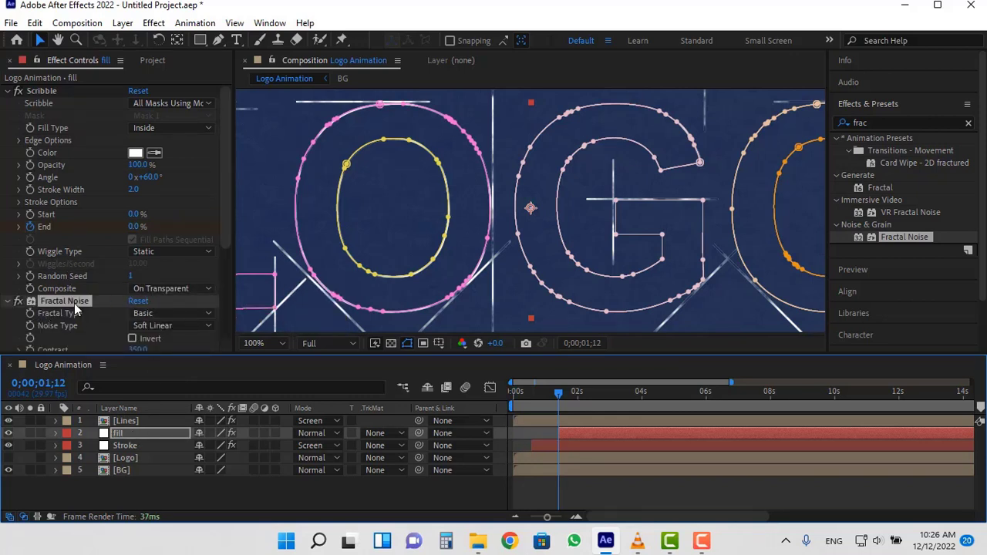
Raise the fill layer's Fractal Noise scale to about 530, judging the texture on the filled letters at 0;00;05;08
scroll(74, 303, "down", 3)
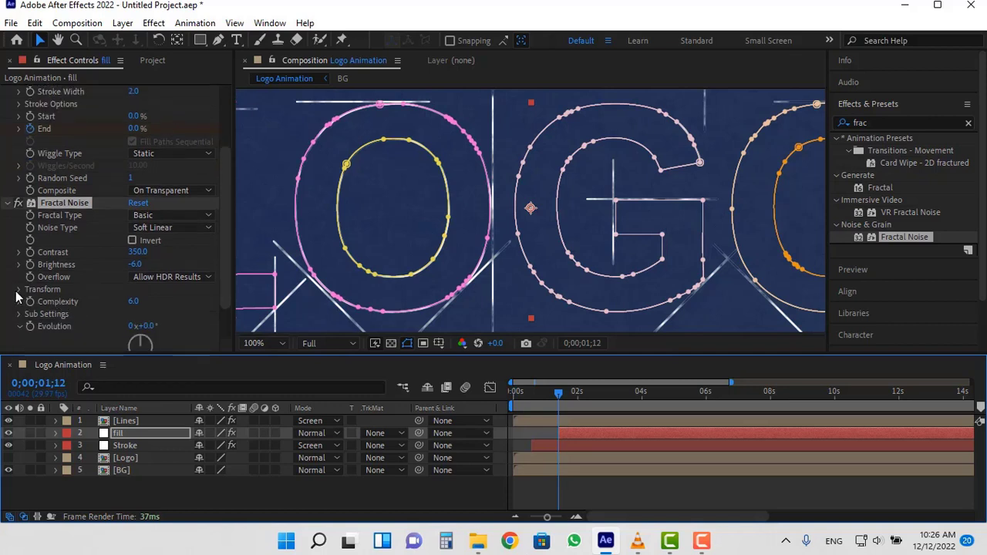
left_click(17, 290)
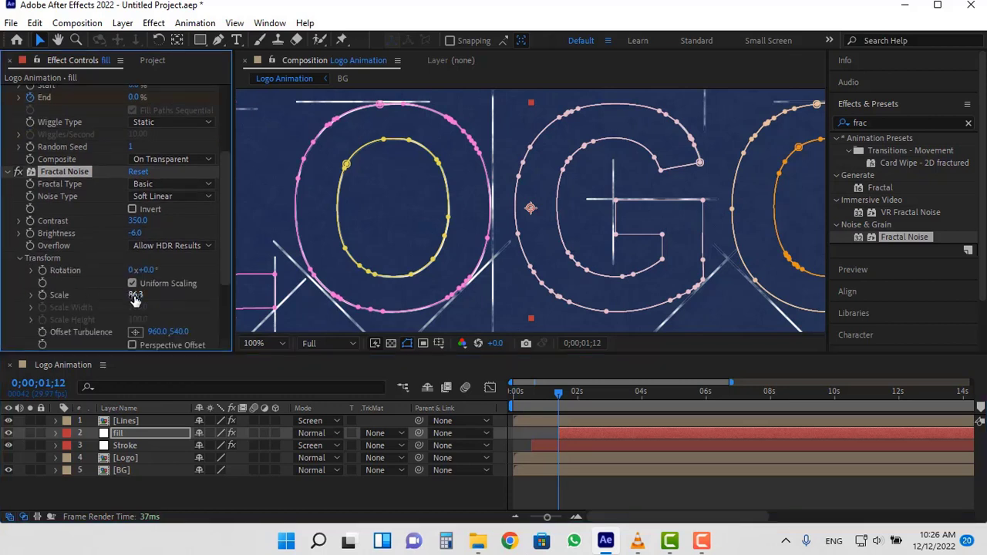
left_click_drag(135, 295, 224, 295)
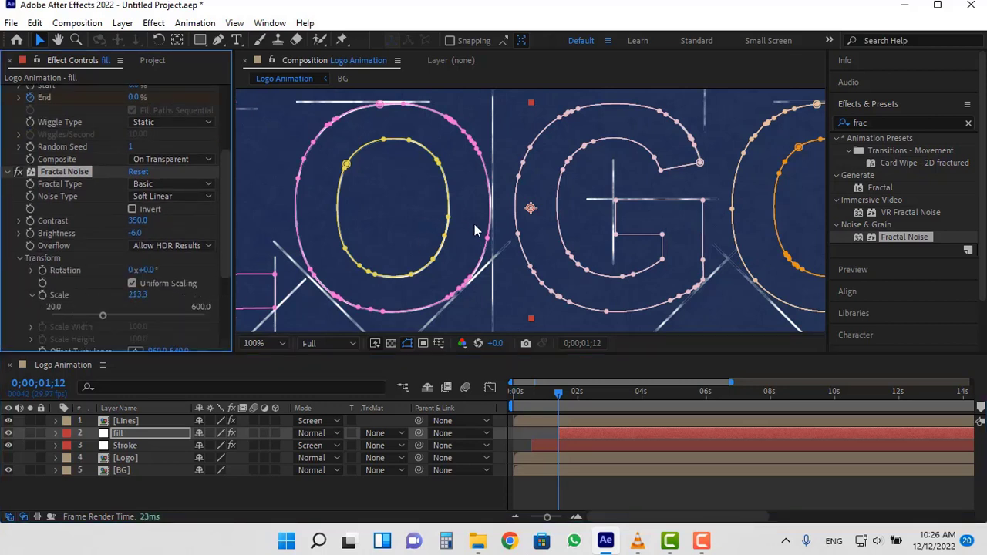
scroll(478, 231, "down", 1)
left_click_drag(582, 388, 683, 393)
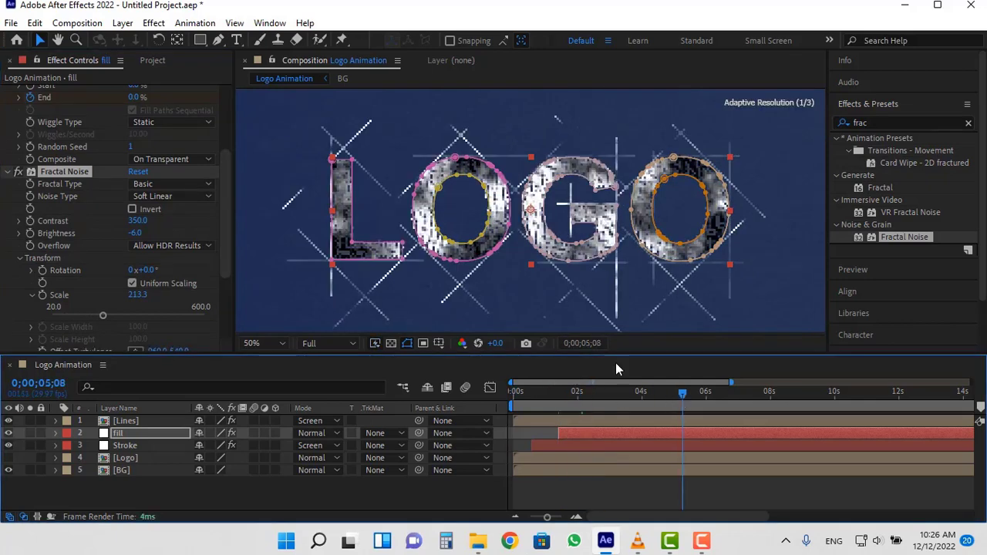
left_click_drag(137, 295, 383, 296)
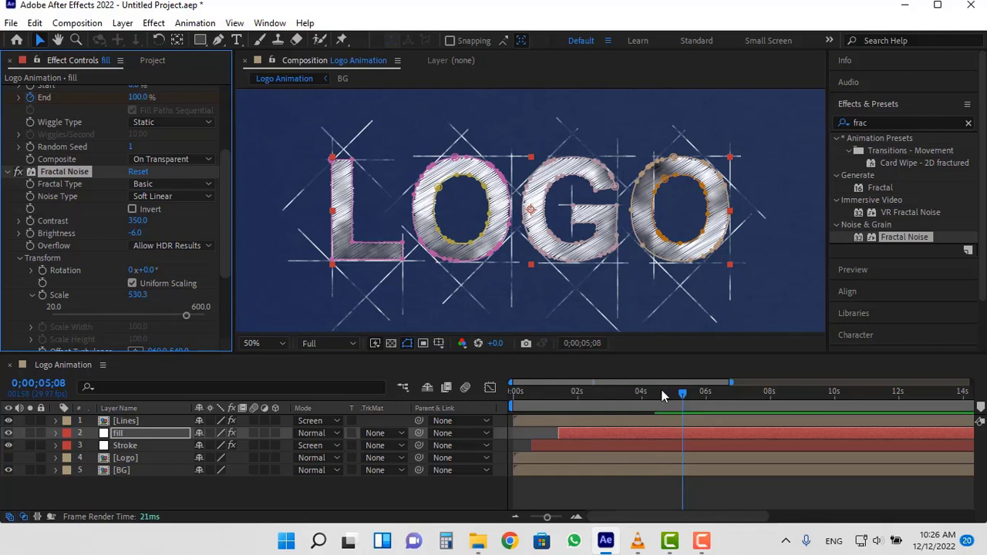
left_click_drag(655, 397, 699, 398)
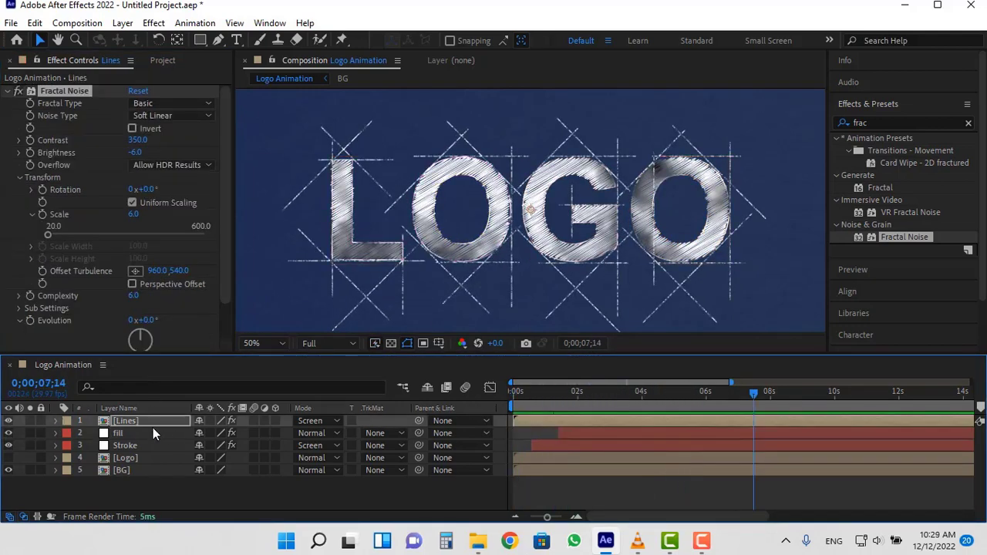
Set the fill layer's blending mode to Screen and return to 0;00;00;00
left_click(140, 433)
left_click(309, 435)
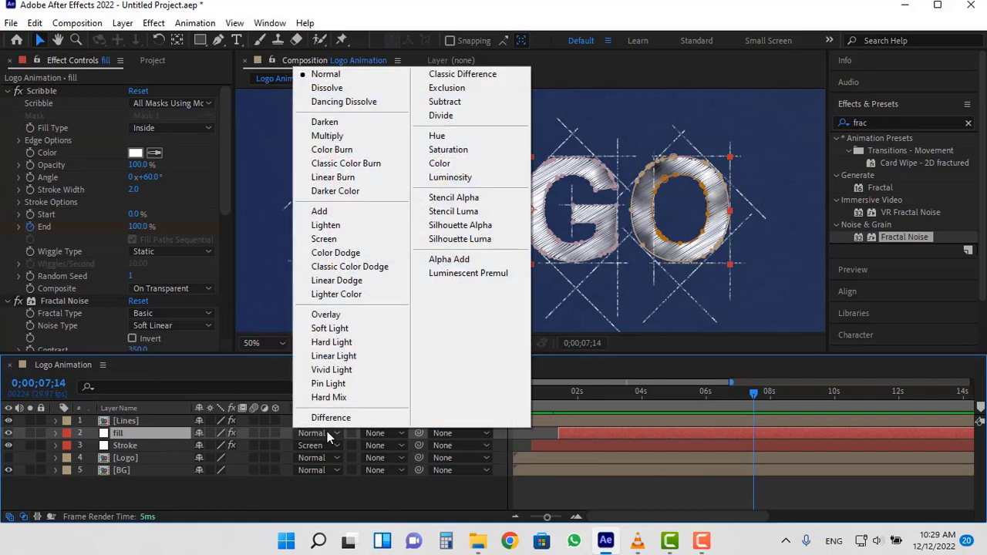
left_click(345, 240)
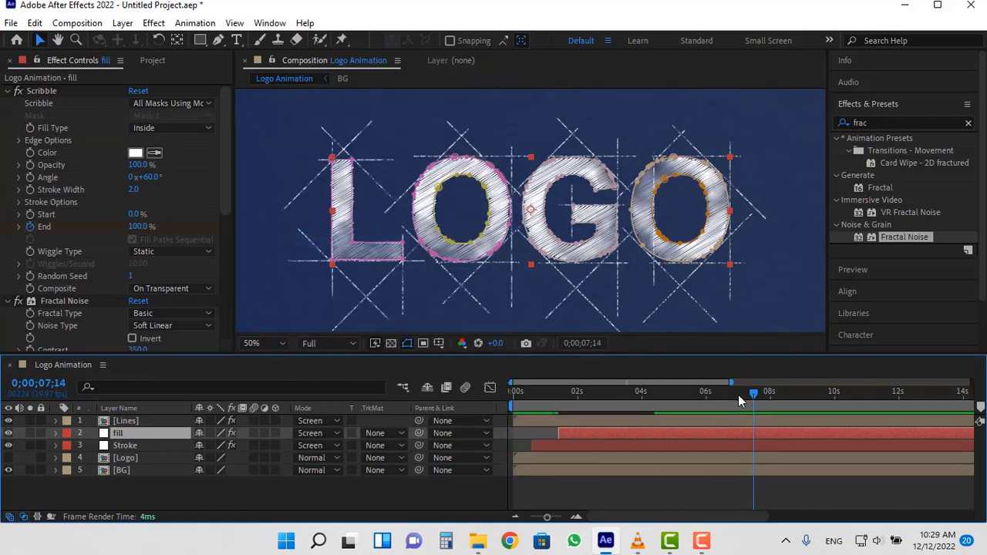
left_click_drag(738, 395, 500, 388)
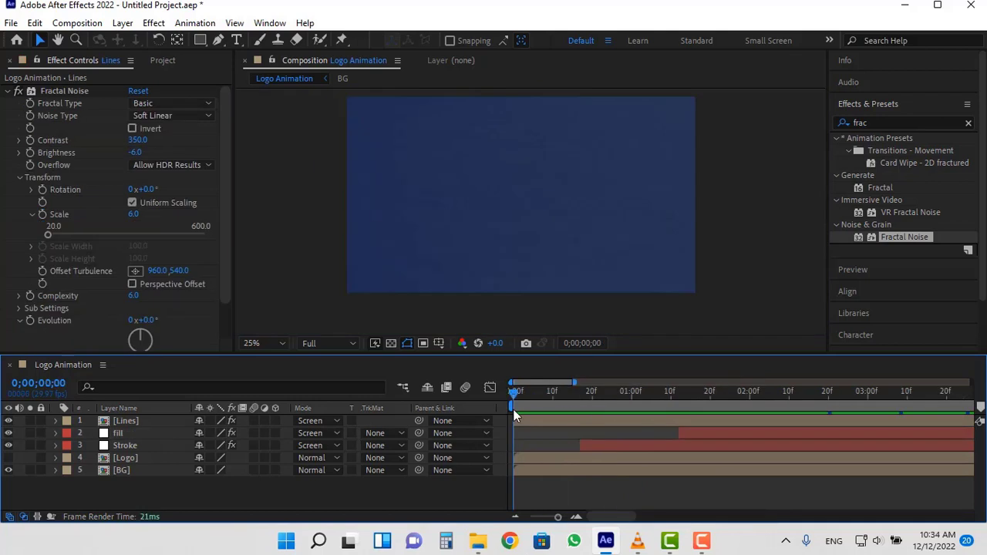
left_click_drag(513, 409, 333, 398)
Add Lines - Texture_01.mp4 as the top layer of Logo Animation and set its blending mode to Screen
left_click(165, 61)
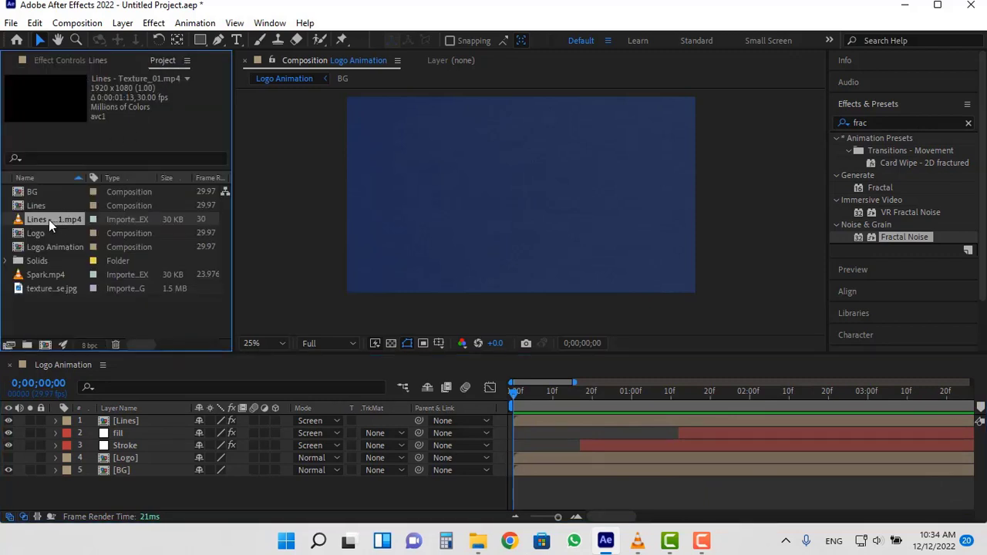
left_click_drag(50, 220, 90, 426)
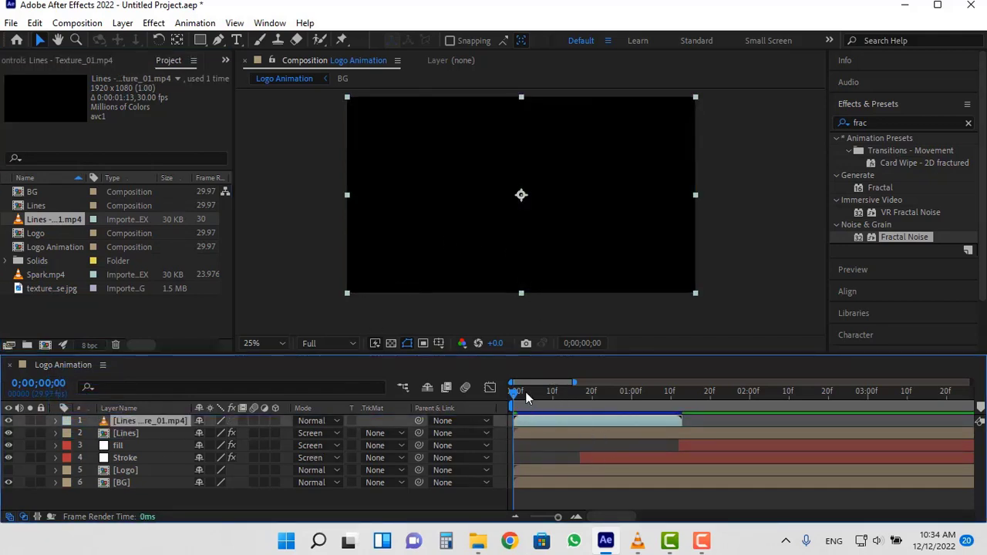
left_click_drag(527, 397, 616, 395)
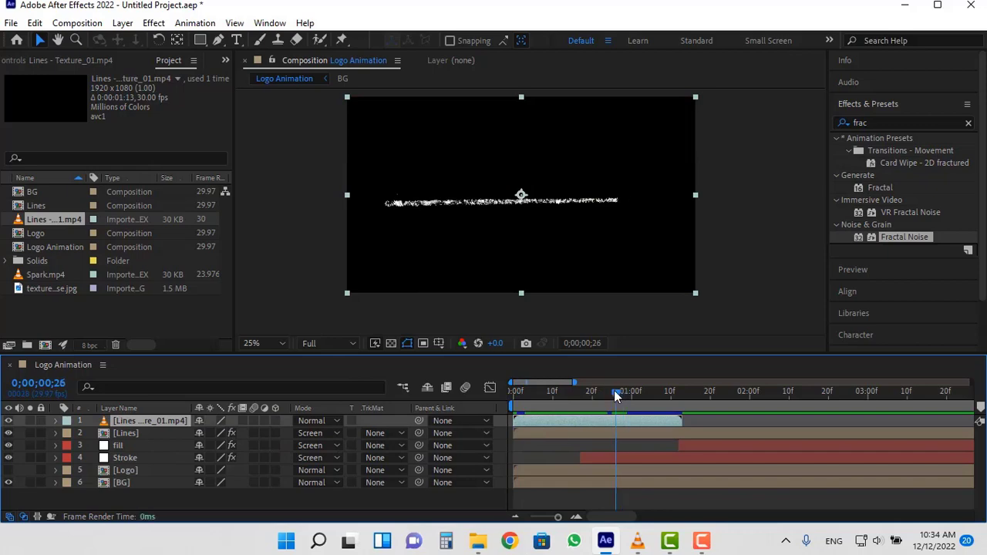
left_click(332, 420)
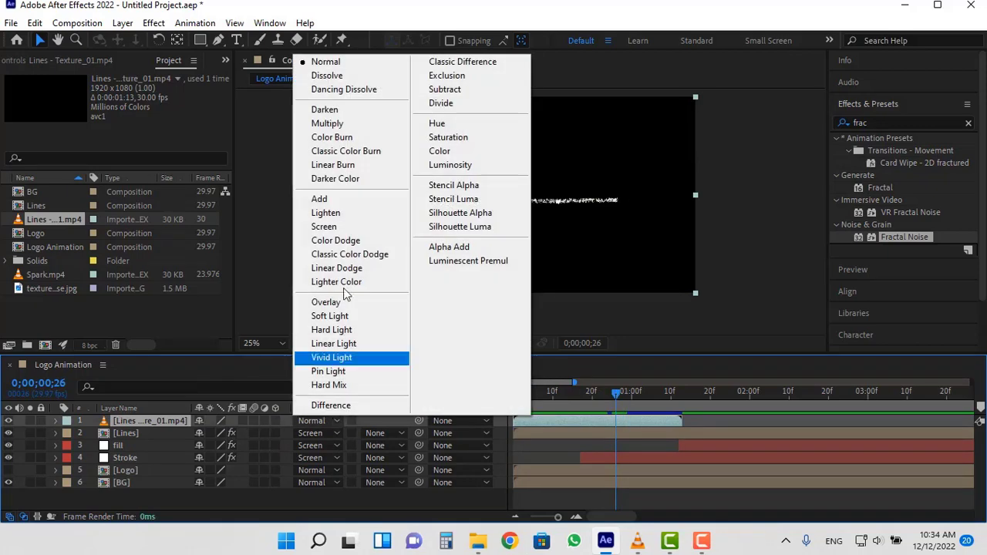
left_click(349, 228)
Scale the line texture clip down to 18% and move it near the lower part of the letter G
key("s")
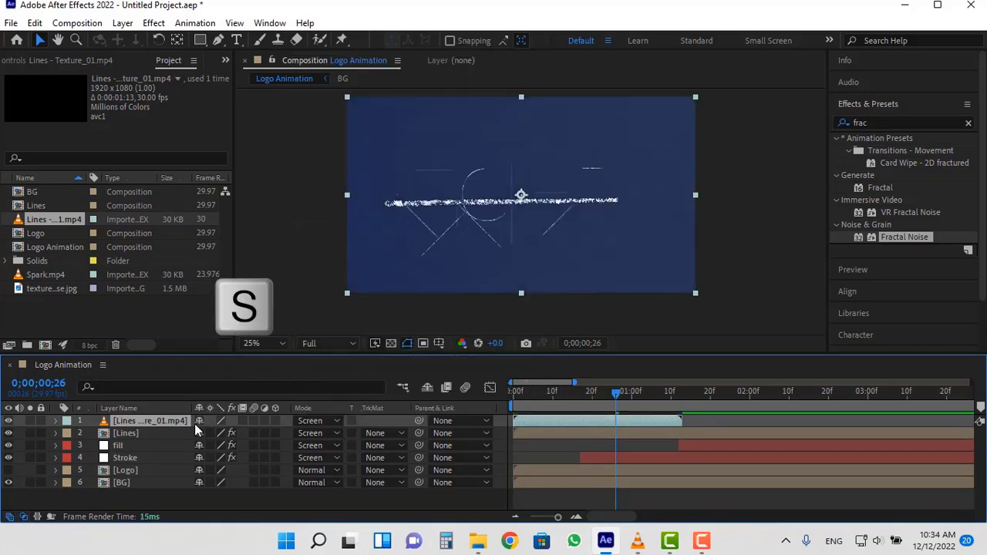
left_click_drag(216, 432, 154, 433)
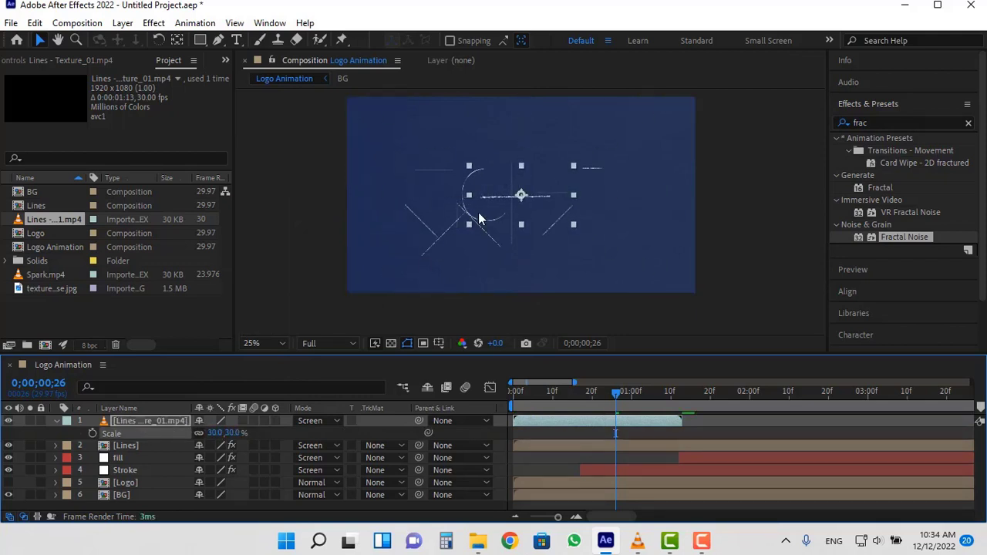
key("period")
key("period")
key("period")
key("period")
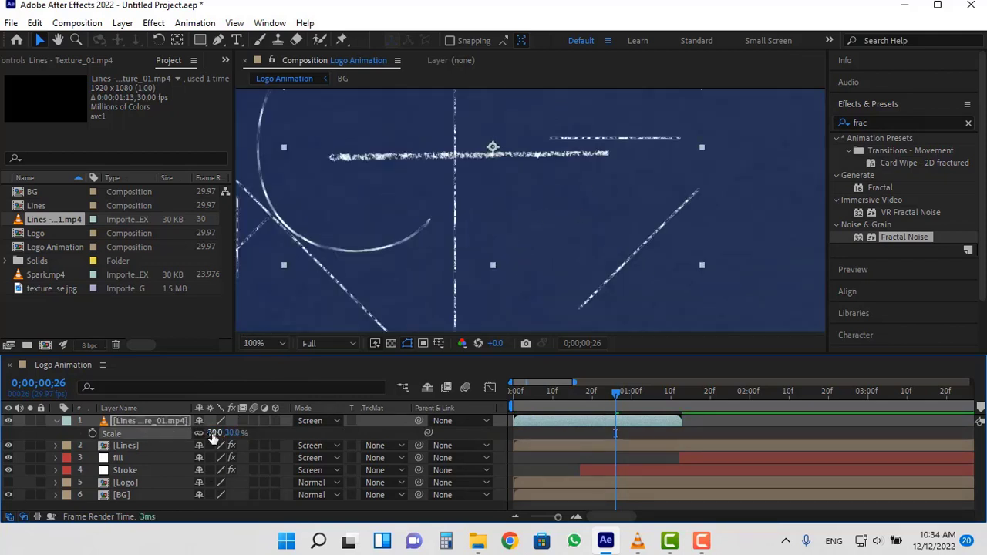
left_click_drag(203, 433, 202, 433)
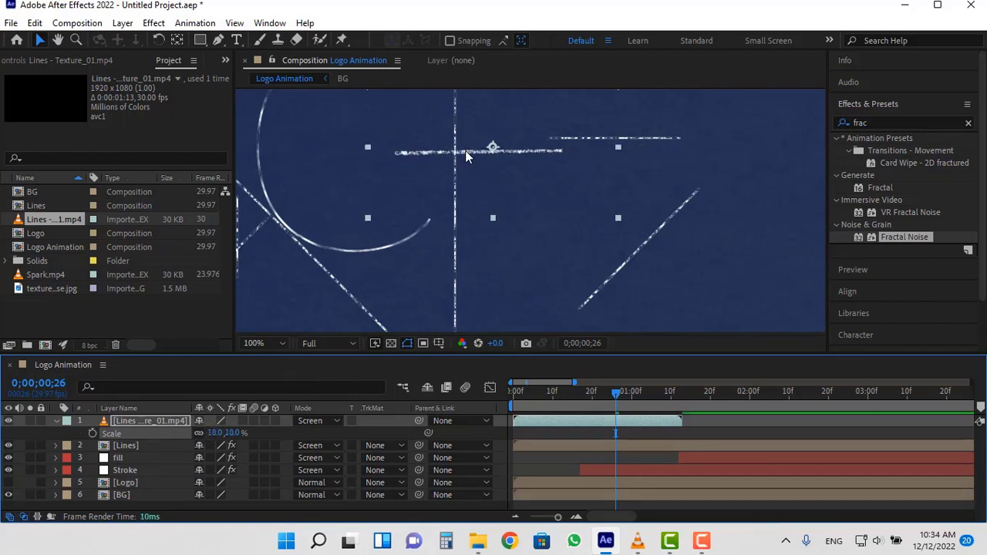
left_click_drag(511, 147, 605, 139)
left_click_drag(572, 176, 527, 226)
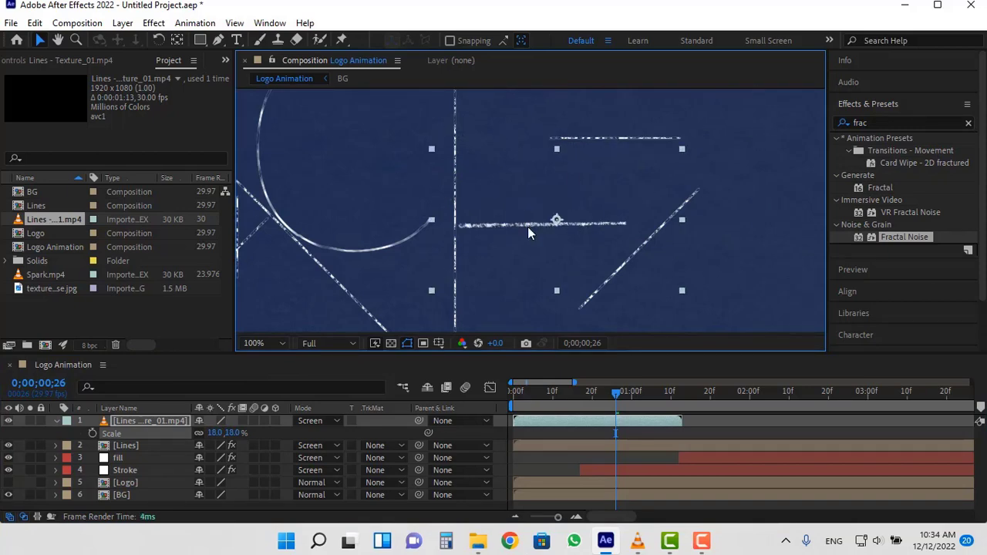
Freeze the line texture clip on its last frame and check the drawn line up to 0;00;02;20
right_click(574, 417)
mouse_move(698, 135)
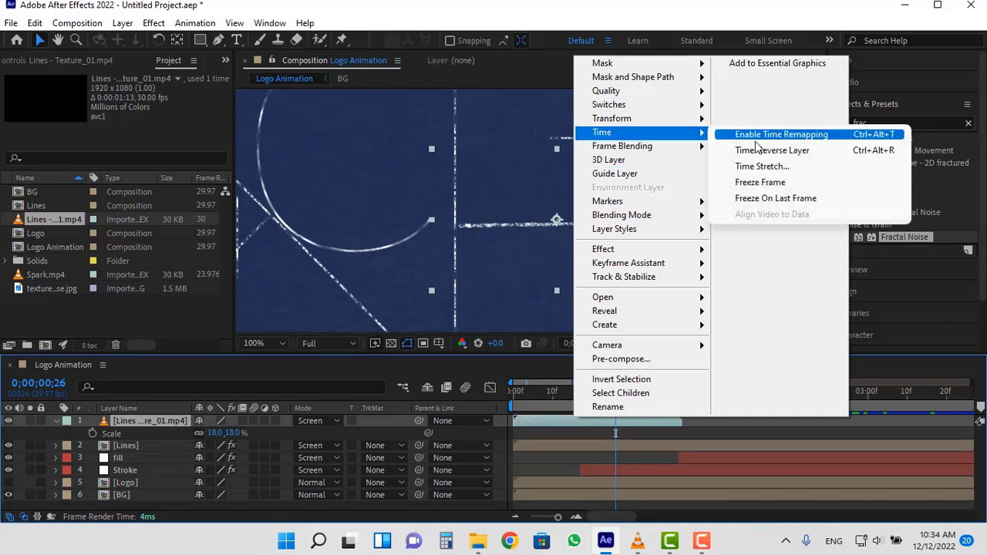
left_click(775, 202)
mouse_move(616, 391)
left_mouse_down()
mouse_move(706, 394)
mouse_move(623, 401)
mouse_move(815, 406)
left_mouse_up()
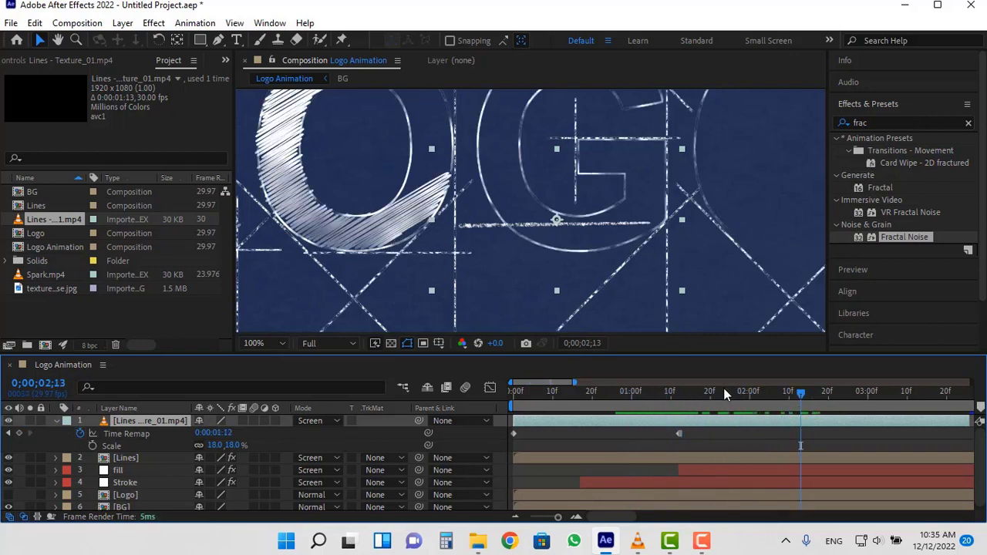
mouse_move(724, 388)
left_mouse_down()
mouse_move(551, 391)
mouse_move(830, 397)
left_mouse_up()
Rotate the line texture clip clockwise to match the descending diagonal at the lower left of the G, and lay it over that construction line
key("plus")
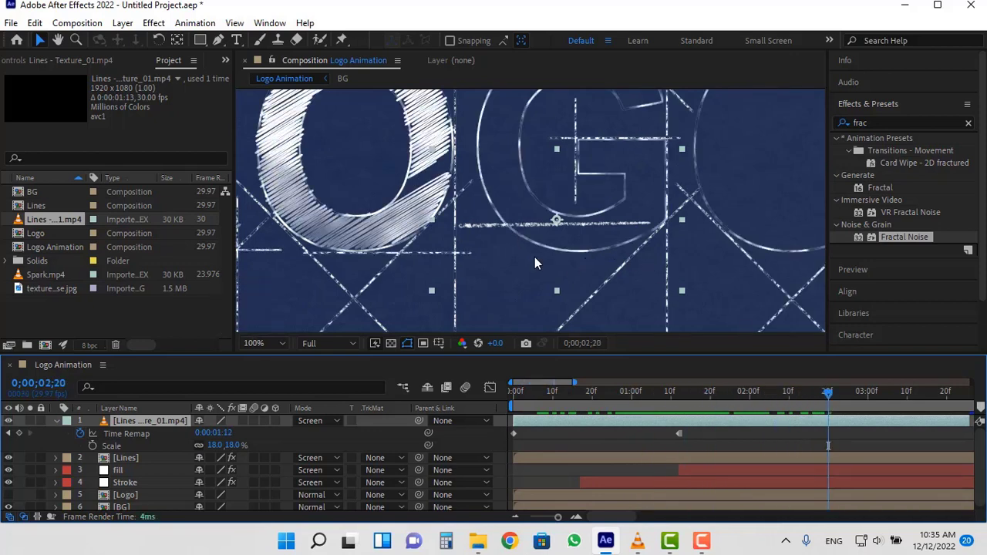
key("KP_Add")
key("KP_Add")
key("KP_Add")
key("KP_Add")
key("KP_Add")
key("KP_Add")
key("KP_Add")
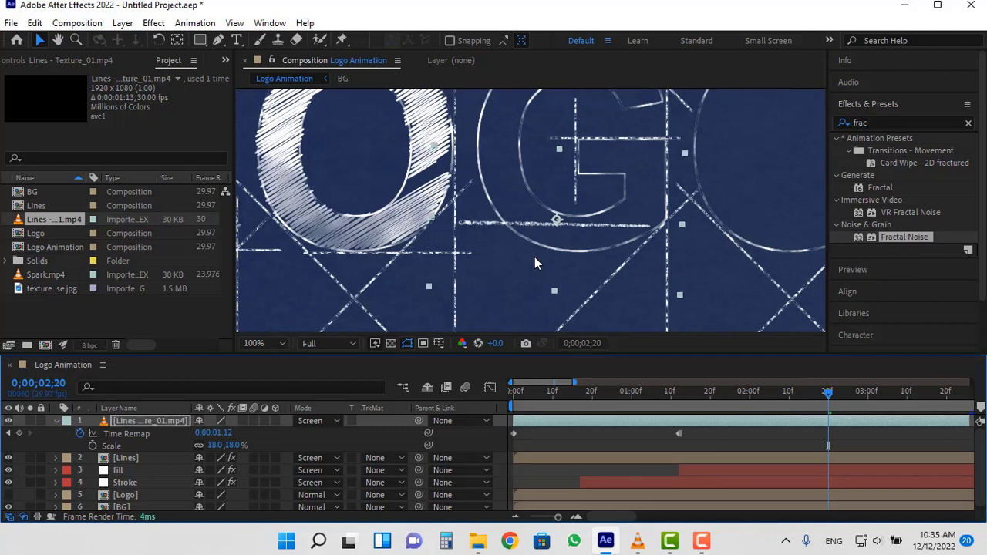
key("KP_Add")
key("KP_Add")
key("KP_Add")
key("KP_Add")
key("KP_Add")
key("KP_Add")
key("KP_Add")
key("KP_Add")
key("KP_Add")
key("KP_Add")
key("KP_Add")
key("KP_Add")
key("KP_Add")
key("KP_Add")
key("KP_Add")
key("KP_Add")
key("KP_Add")
key("KP_Add")
key("KP_Add")
key("KP_Add")
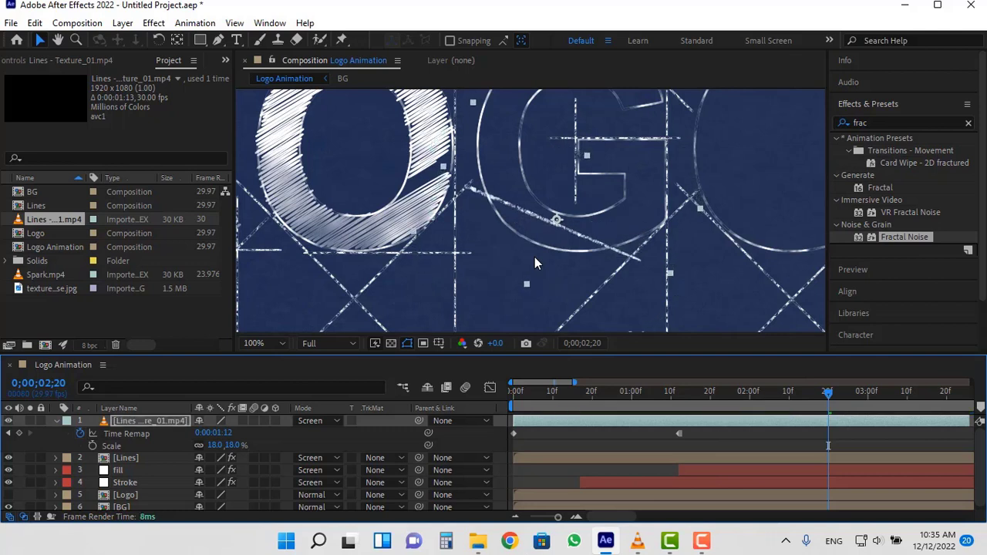
key("KP_Add")
key("KP_Add")
key("KP_Add")
key("KP_Add")
key("KP_Add")
key("KP_Add")
key("KP_Add")
key("KP_Add")
key("KP_Add")
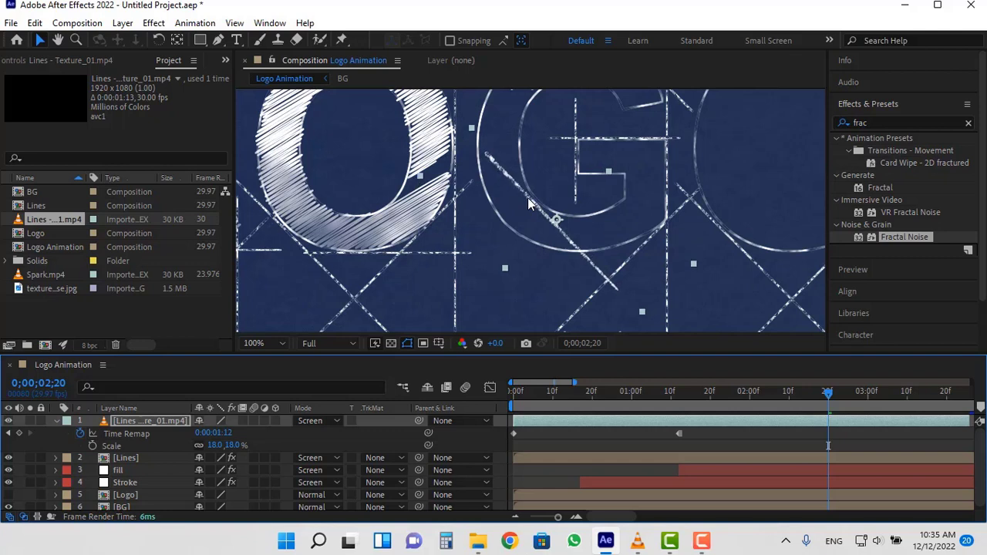
left_click_drag(527, 198, 514, 240)
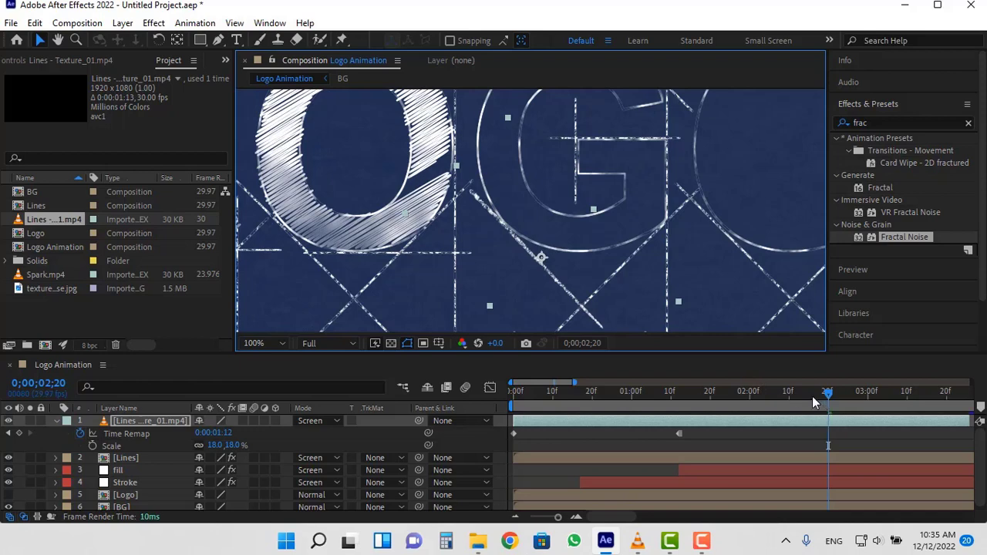
left_click_drag(813, 396, 620, 407)
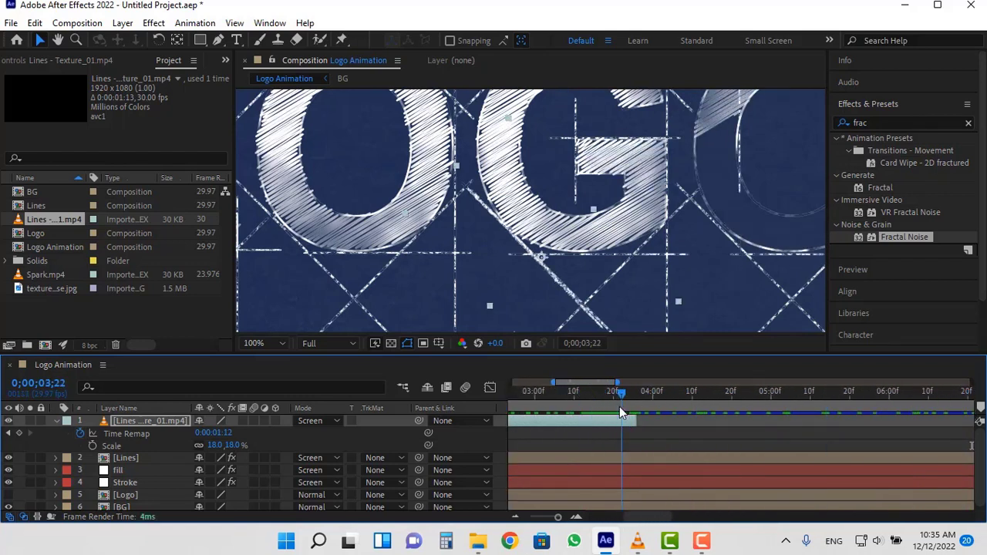
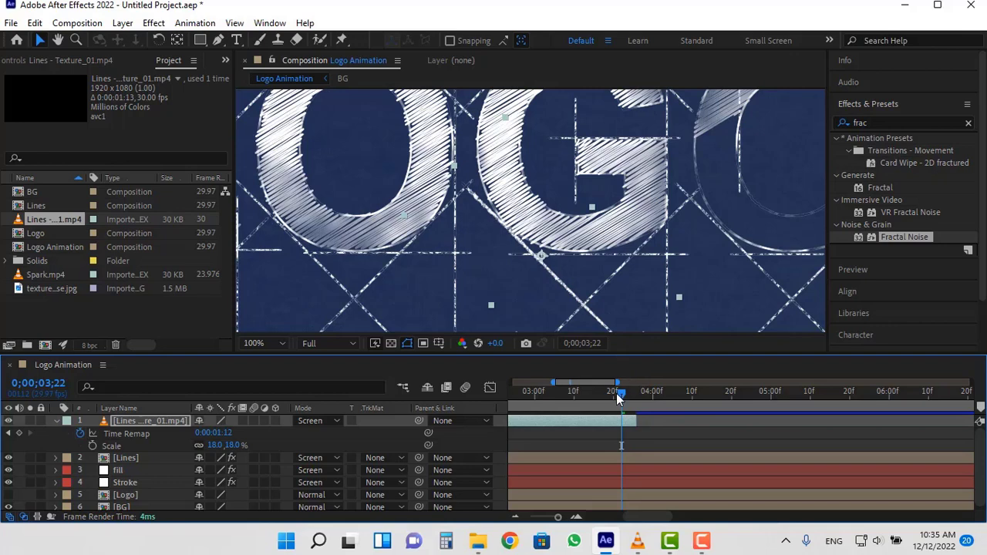
Add a null object at 0;00;01;21 and place its anchor at the upper end of the textured diagonal line
left_click_drag(616, 393, 715, 393)
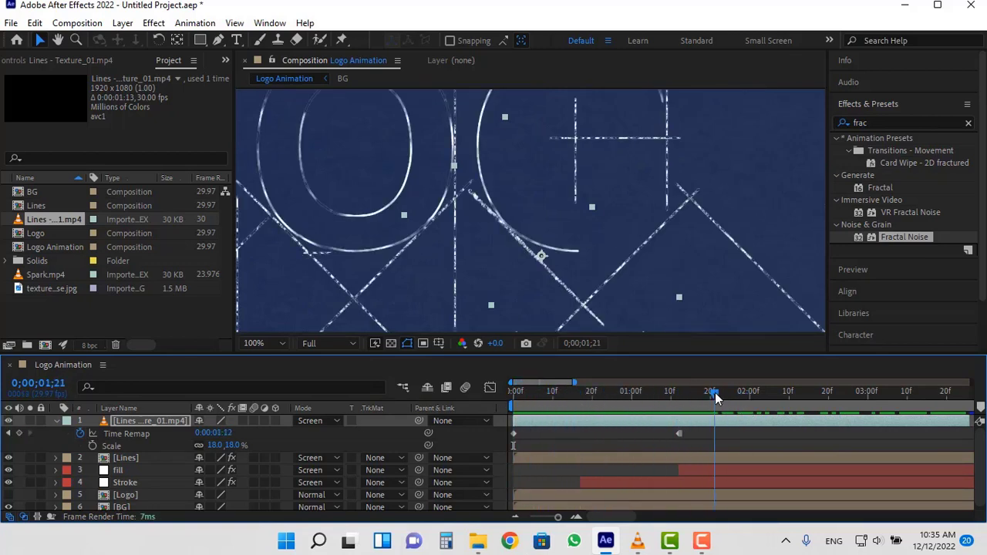
left_click(121, 25)
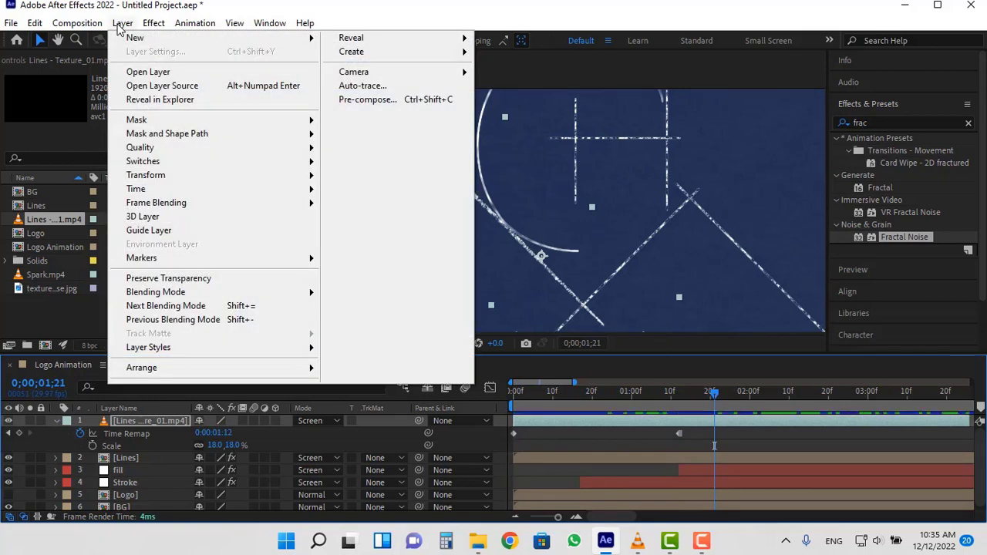
mouse_move(143, 37)
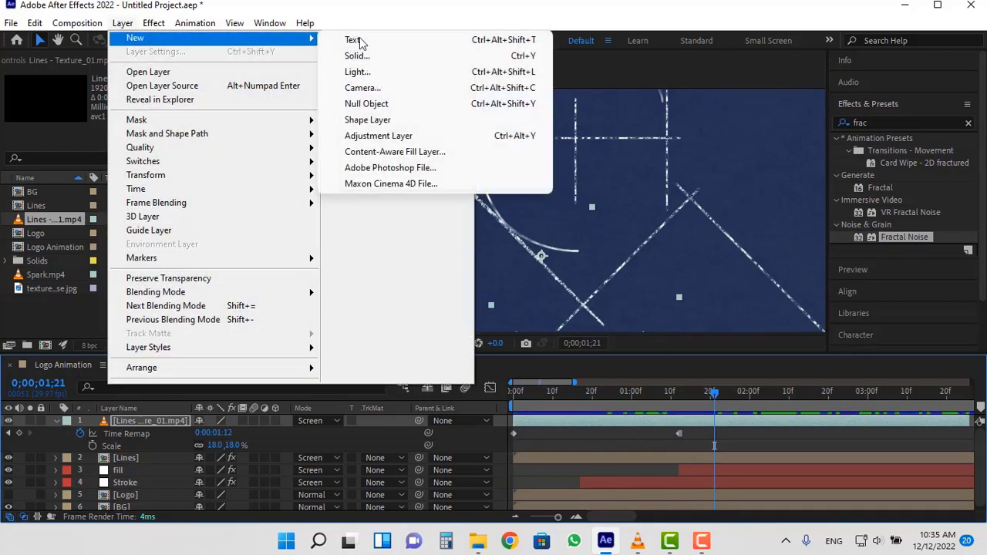
left_click(367, 104)
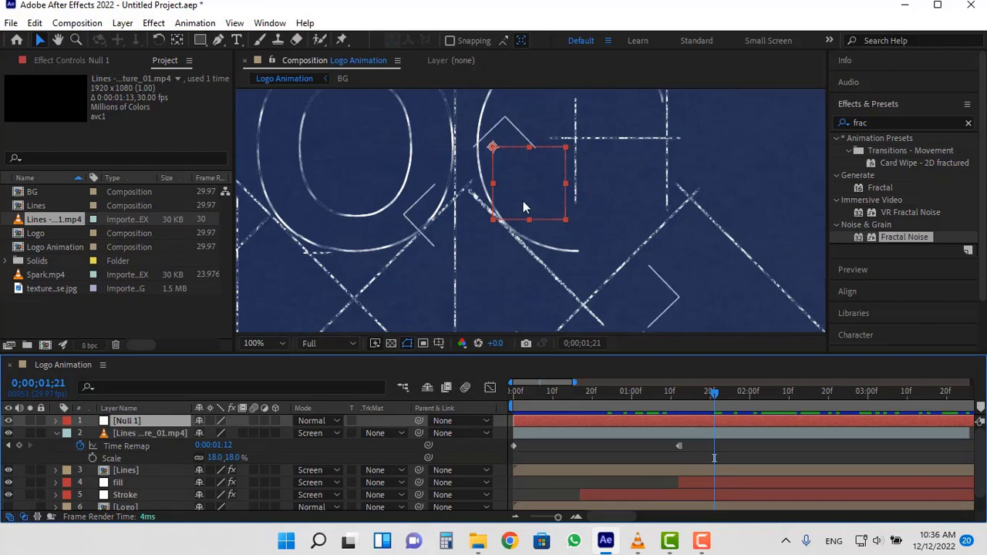
left_click_drag(520, 182, 497, 227)
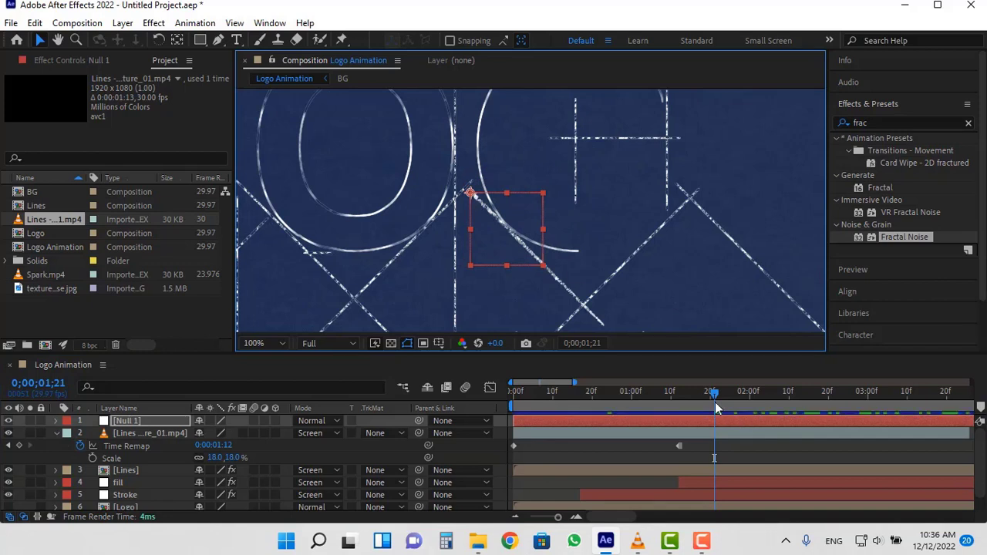
Parent the line texture clip and every layer beneath it, down to BG, to the null object at the start of the composition
left_click_drag(715, 402, 280, 406)
left_click(122, 434)
scroll(147, 454, "down", 1)
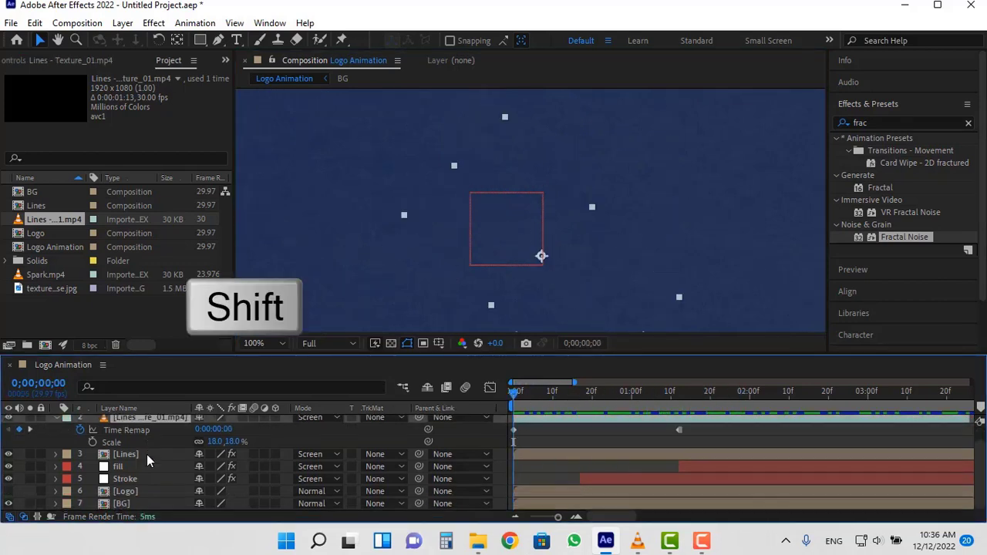
left_click(137, 500, "shift")
scroll(154, 490, "up", 1)
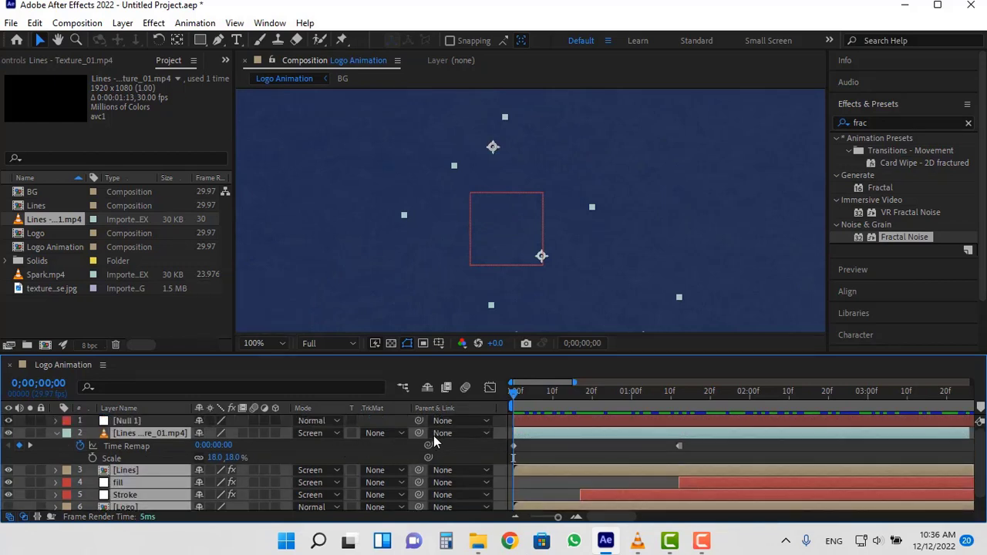
left_click_drag(420, 434, 138, 419)
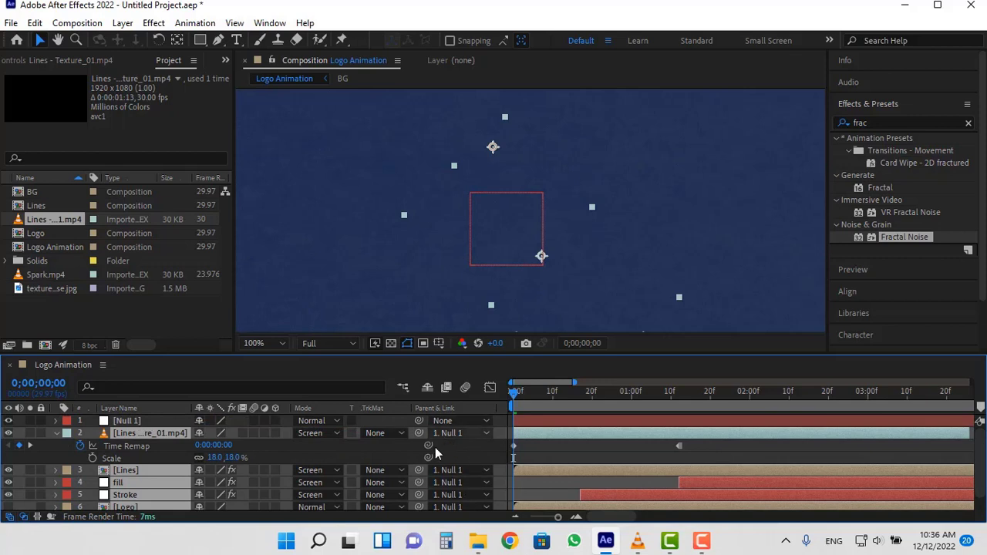
Shift the Lines, fill, Stroke and Logo layers later together, so that Lines and Logo start just before the one-second mark
left_click(152, 423)
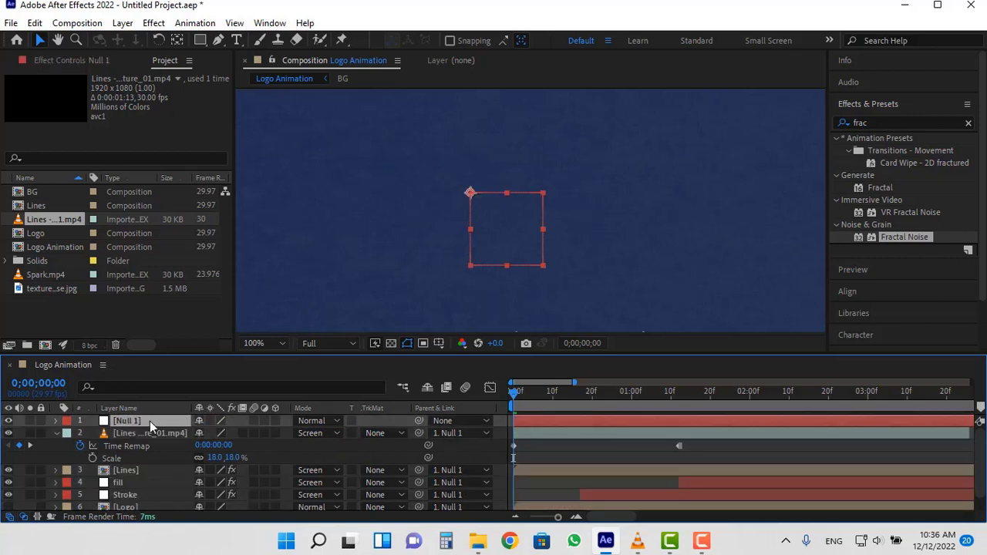
key("space")
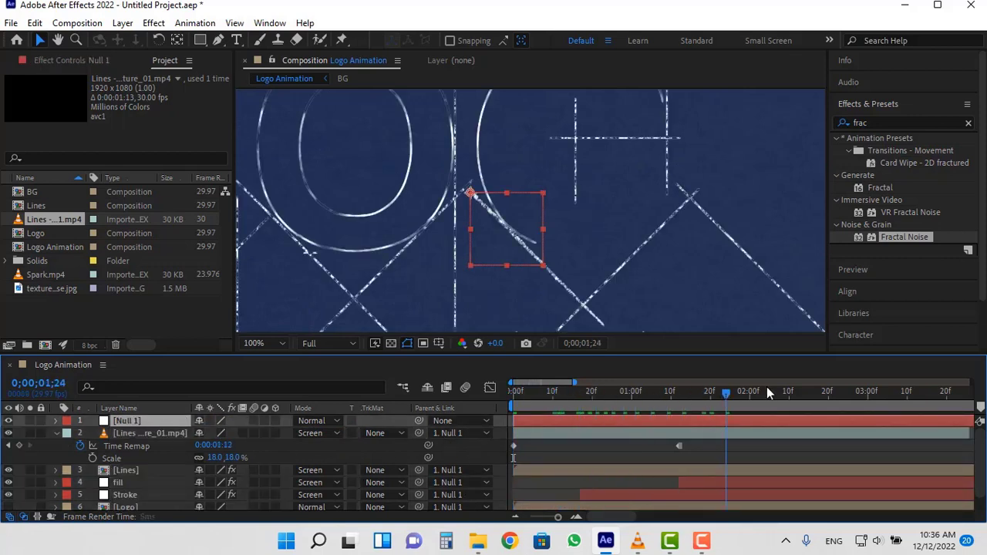
left_click(541, 431)
scroll(583, 474, "down", 1)
left_click(124, 494, "shift")
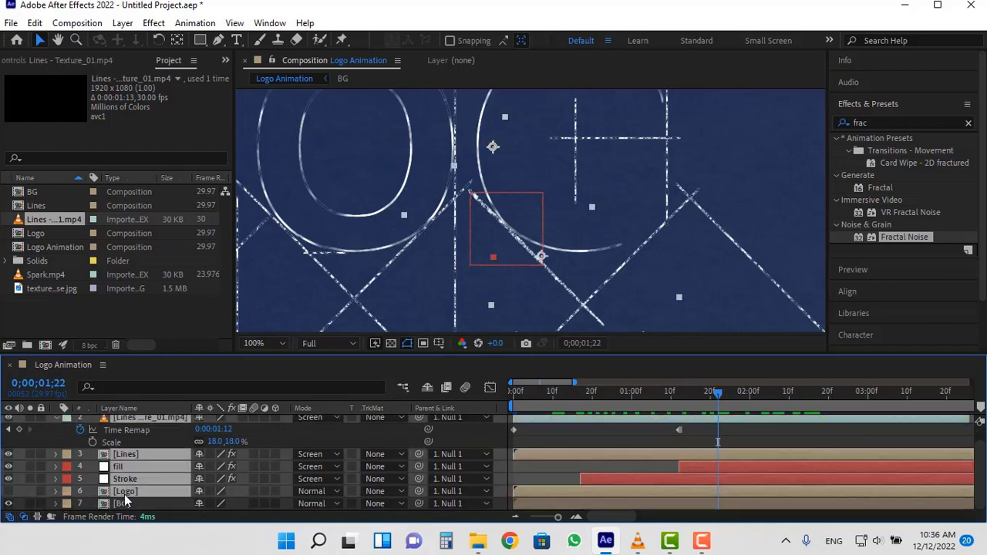
scroll(141, 452, "up", 1)
left_click(529, 457)
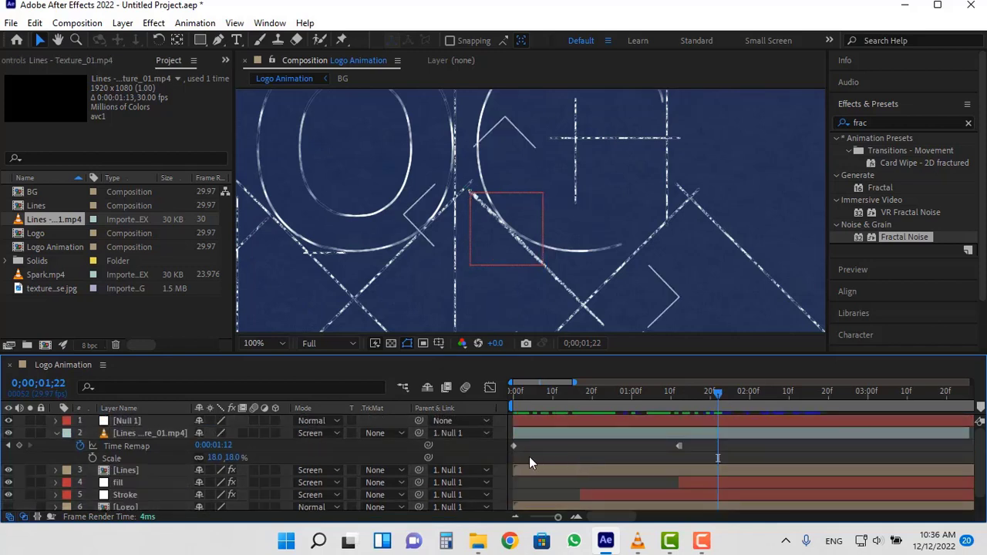
left_click(122, 464)
left_click(123, 470)
scroll(139, 469, "down", 1)
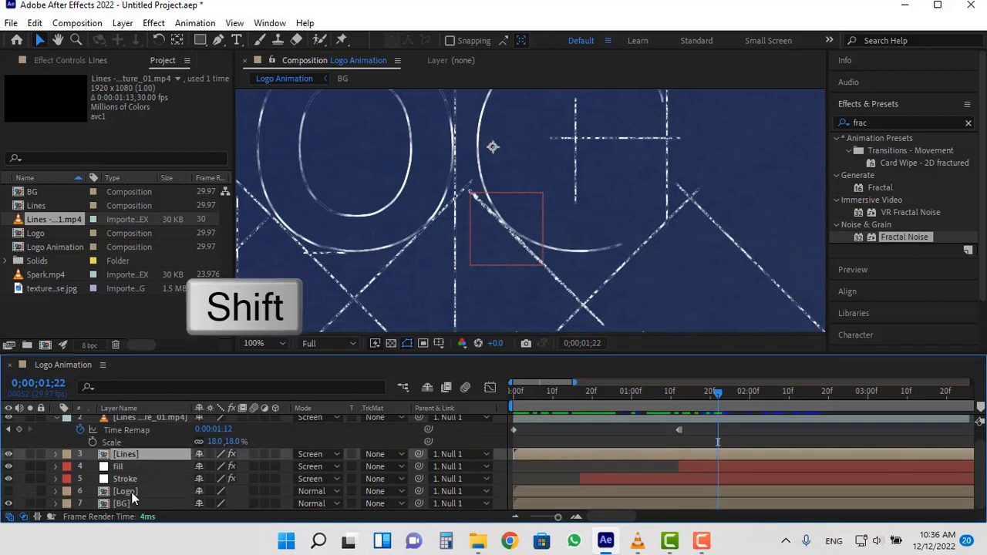
left_click(131, 491, "shift")
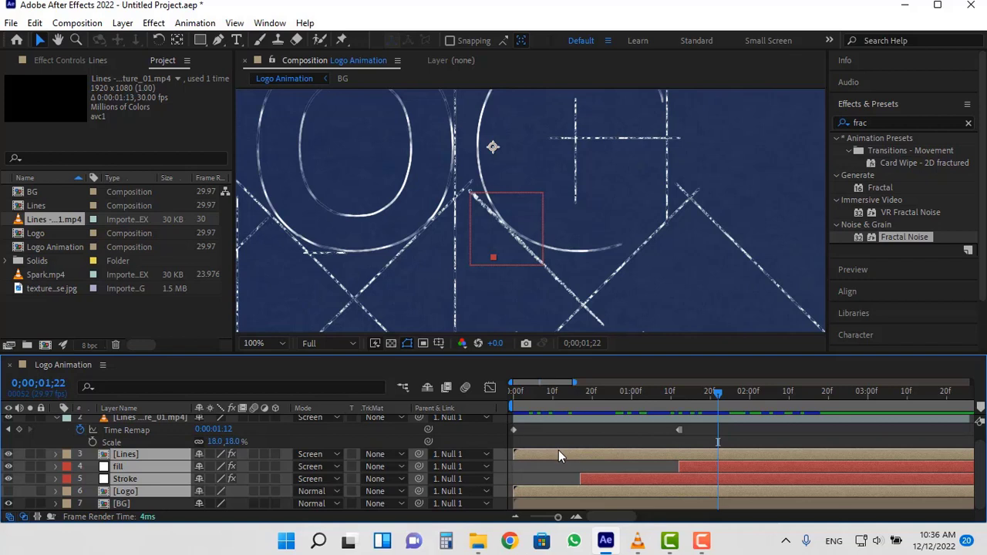
left_click_drag(560, 455, 668, 458)
left_click_drag(603, 397, 480, 389)
scroll(549, 426, "up", 2)
Extend the end of the line texture clip well past the five-second mark so the frozen line stays on screen
left_click(168, 421)
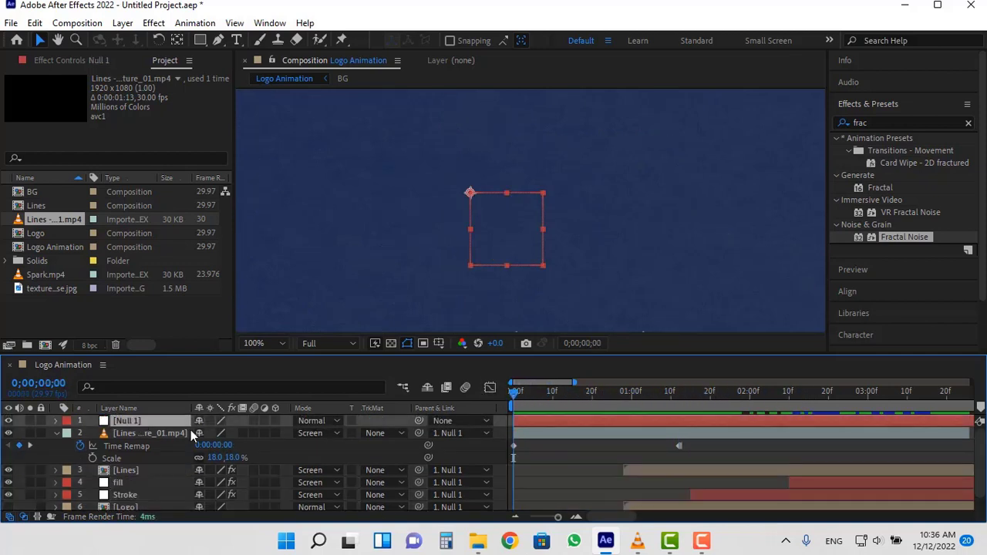
left_click_drag(622, 393, 955, 397)
scroll(842, 290, "down", 1)
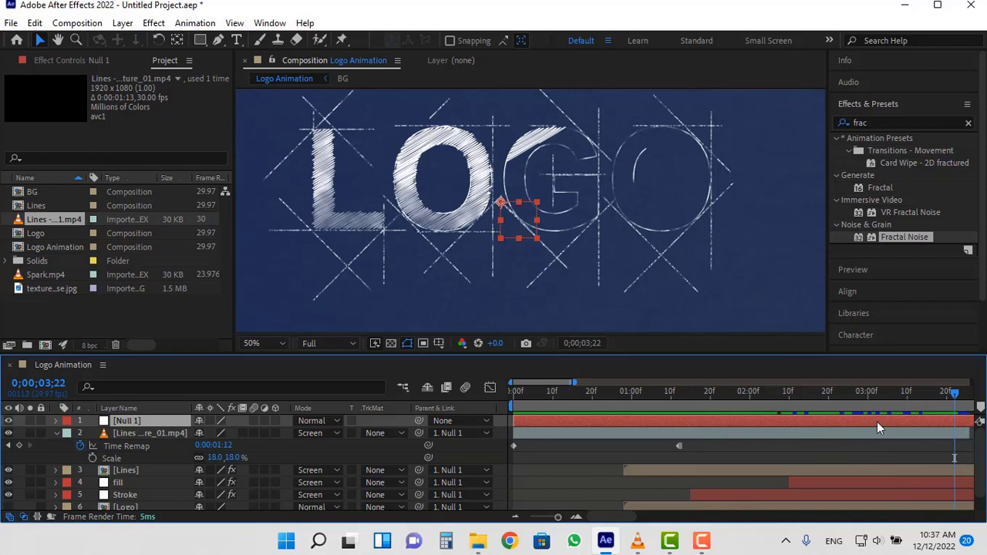
left_click_drag(619, 516, 633, 516)
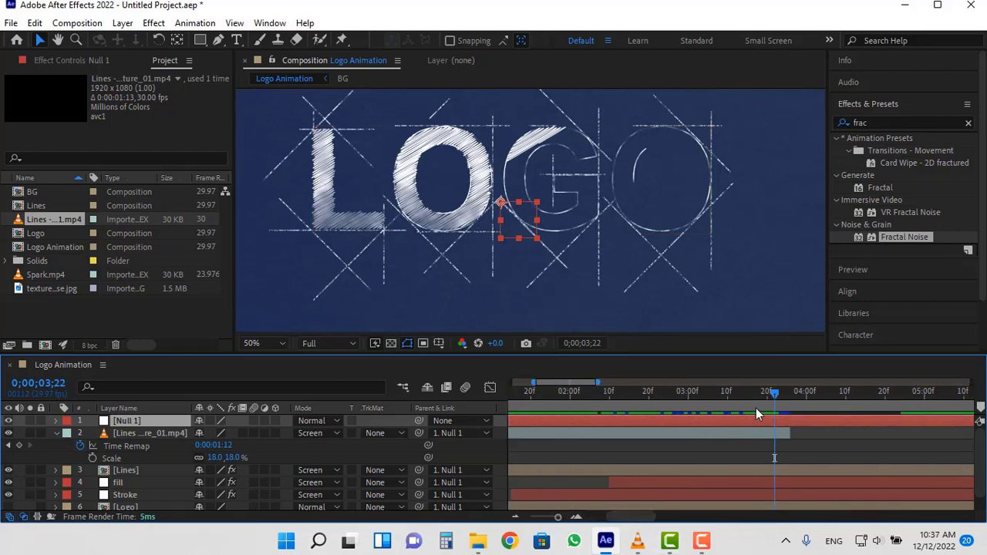
left_click_drag(764, 395, 810, 397)
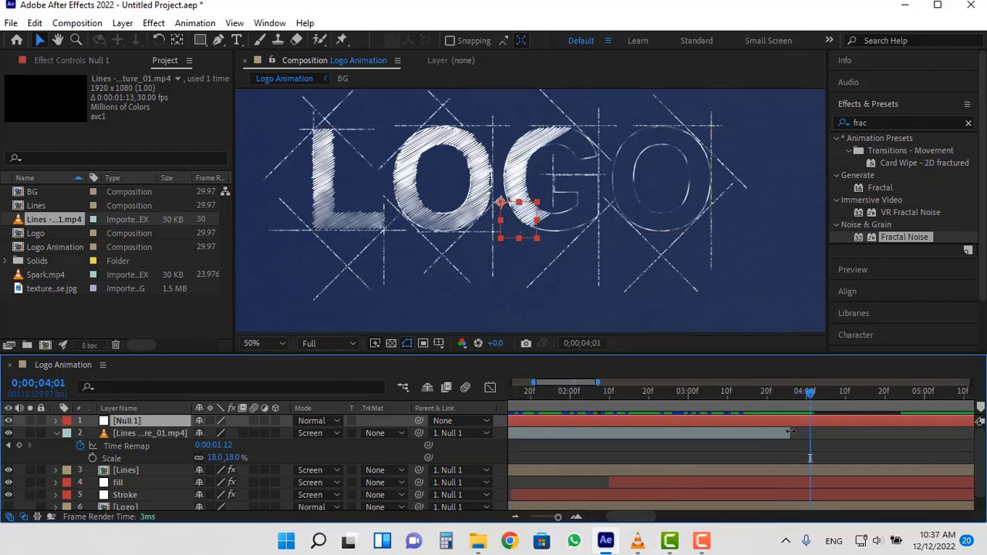
left_click_drag(790, 430, 910, 431)
Add position, scale and rotation keyframes to the null object at 0;00;04;27
left_click_drag(660, 391, 776, 410)
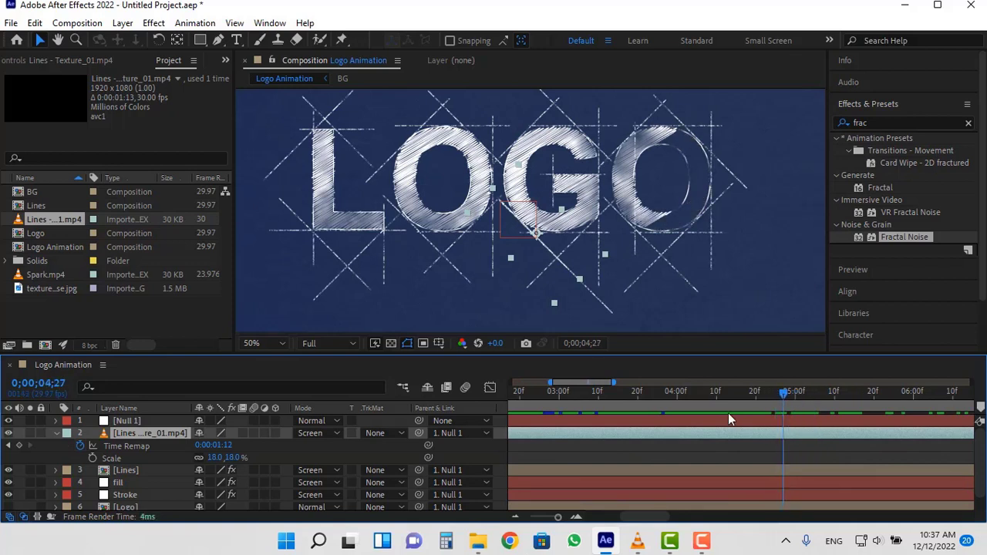
left_click(120, 423)
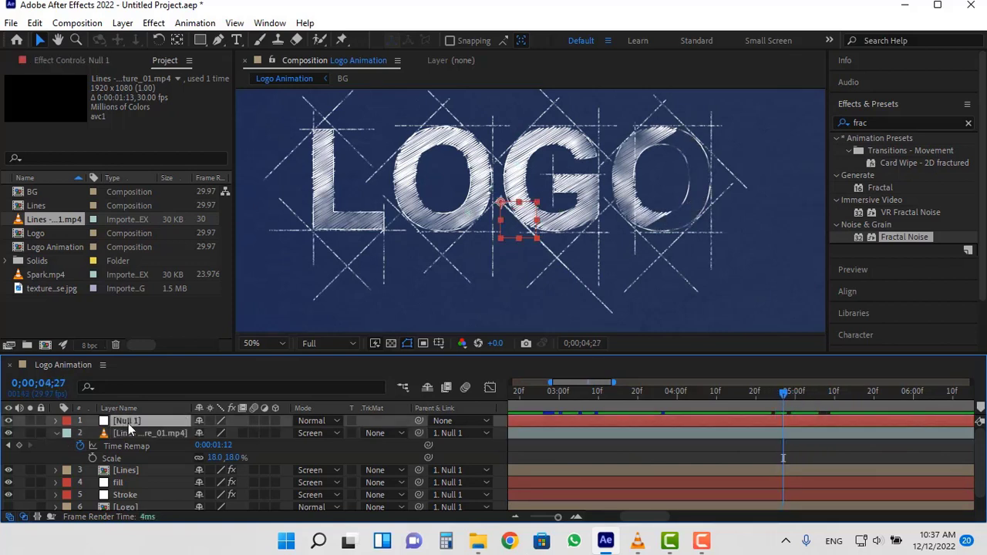
key("alt+shift+p")
key("alt+shift+r")
key("alt+shift+s")
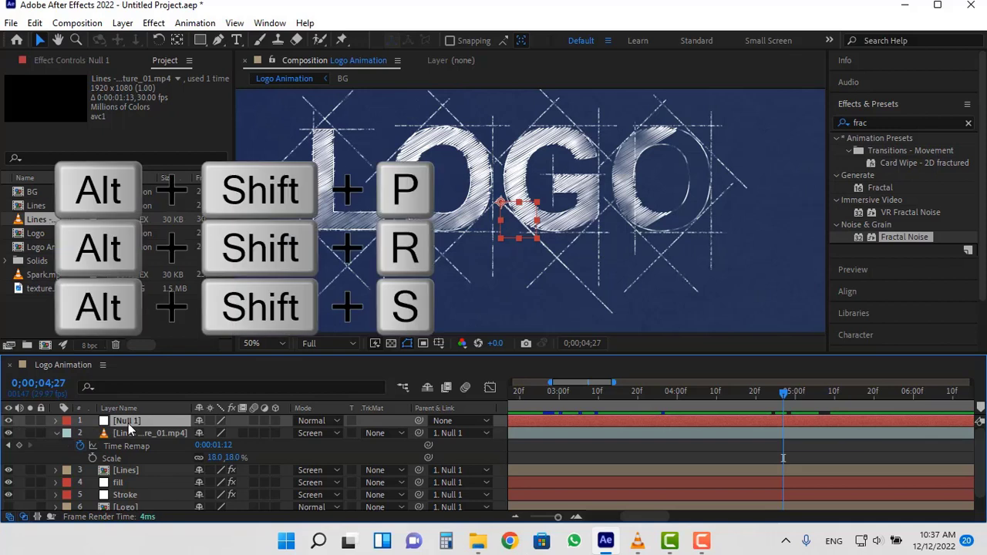
key("alt+shift+r")
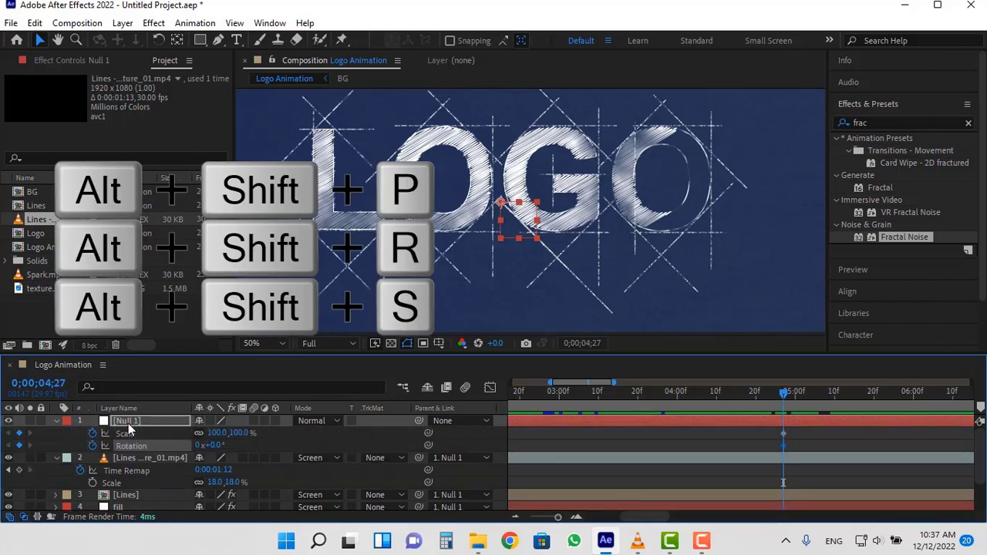
key("alt+shift+p")
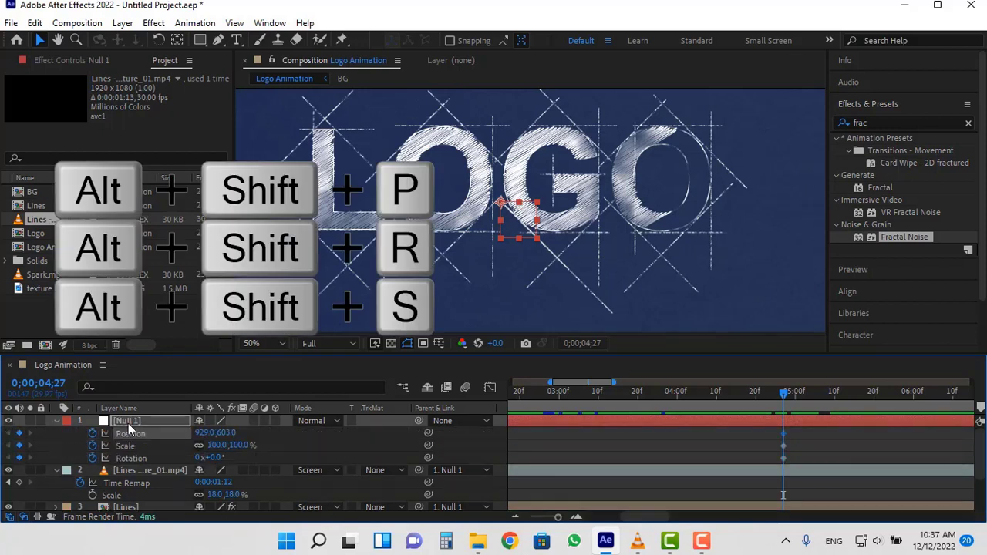
At 0;00;00;25, set the null's rotation to -47° and its scale to 283% to enlarge and level the textured line
left_click_drag(760, 394, 613, 389)
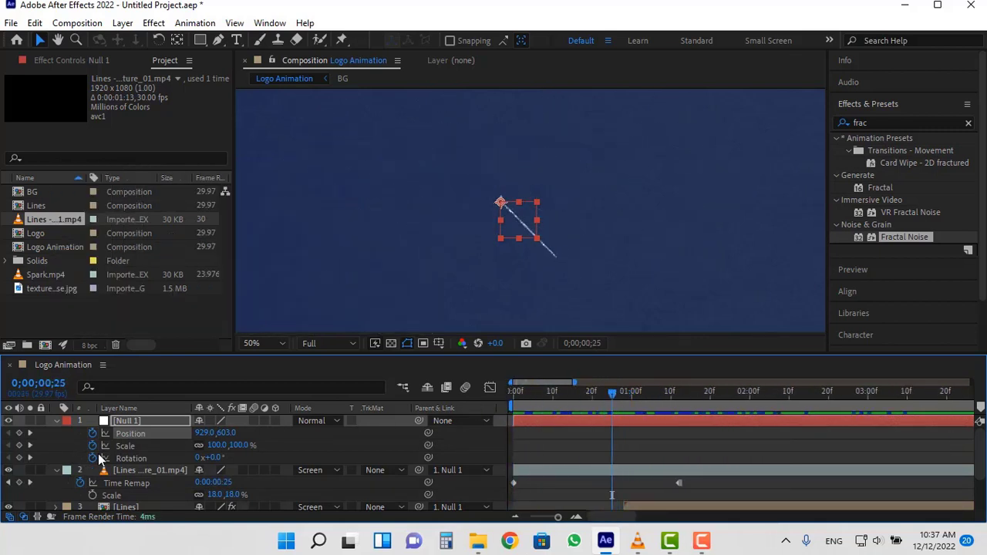
left_click_drag(216, 459, 179, 454)
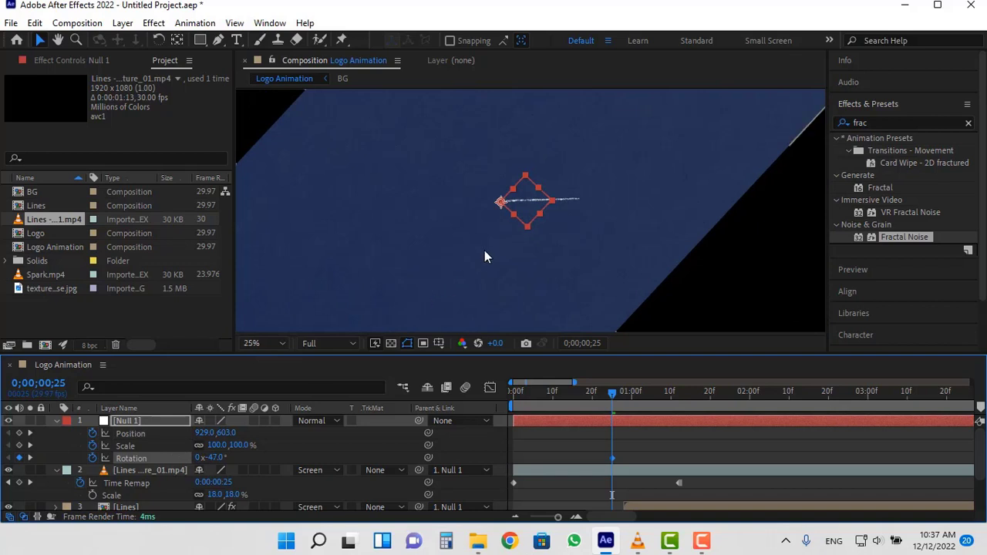
scroll(531, 209, "down", 2)
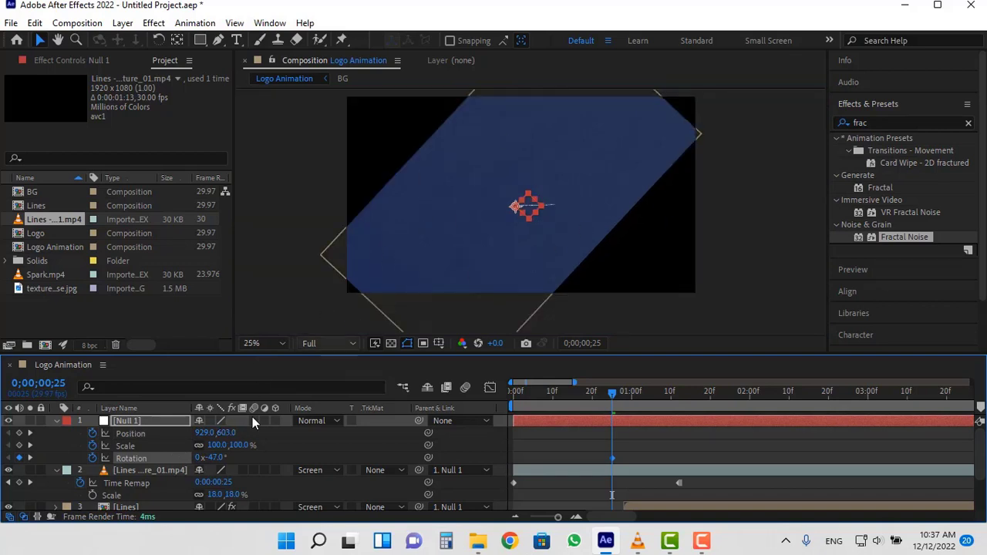
left_click_drag(231, 447, 353, 445)
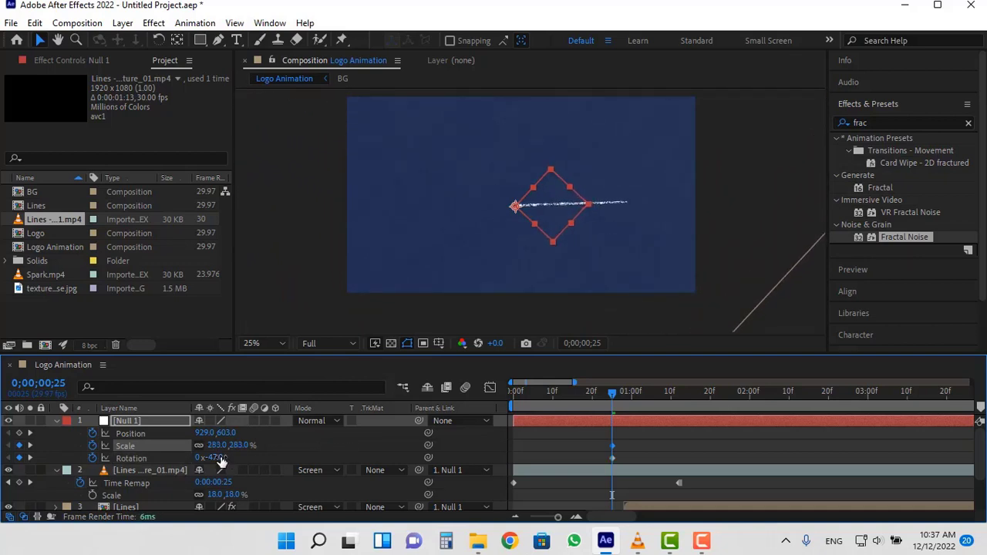
Fine-tune the null's rotation to -46° and set its horizontal position to 566 to center the textured line in the frame
left_click_drag(222, 457, 136, 438)
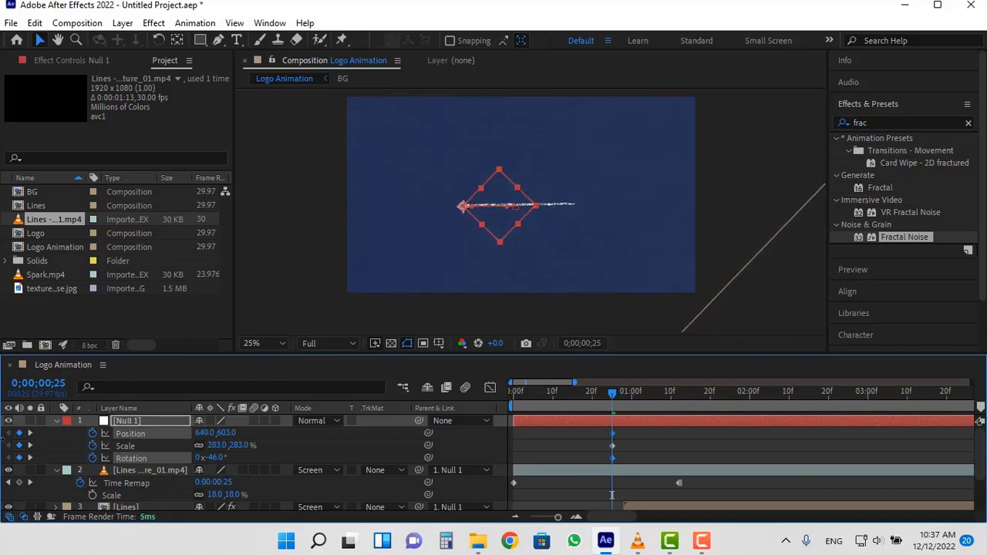
left_click_drag(203, 433, 230, 432)
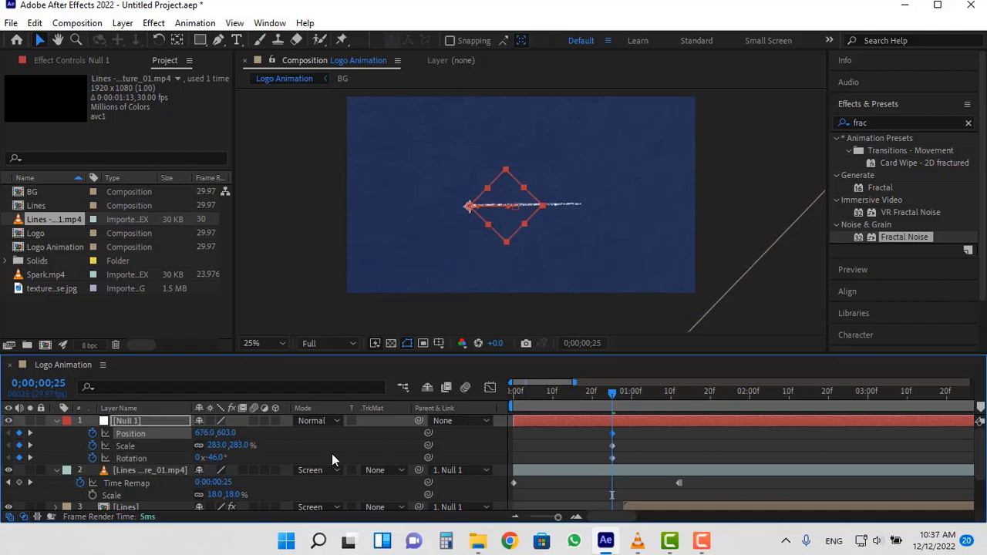
left_click_drag(174, 429, 124, 434)
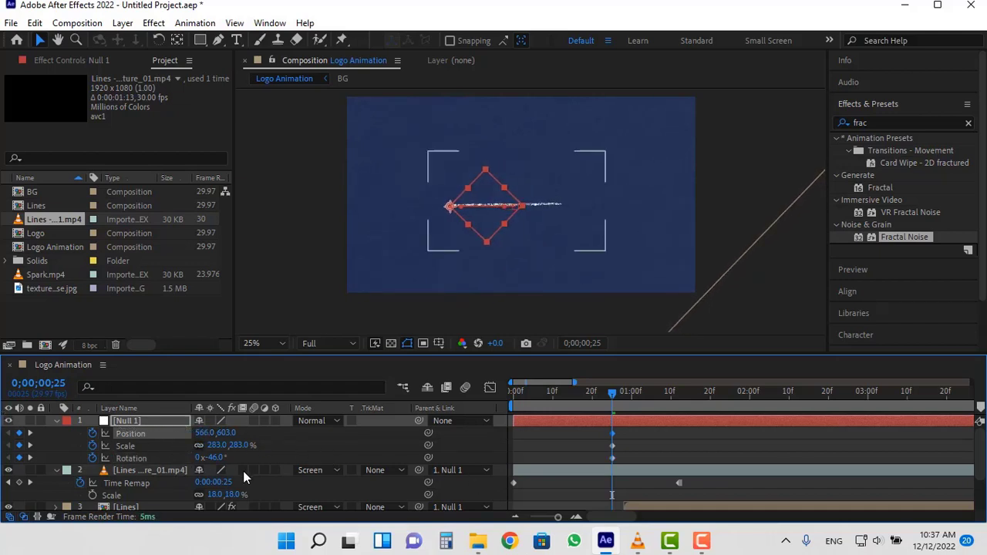
Move the null's earlier position, scale and rotation keyframes to the composition start, and apply Easy Ease to all its keyframes
left_click(628, 436)
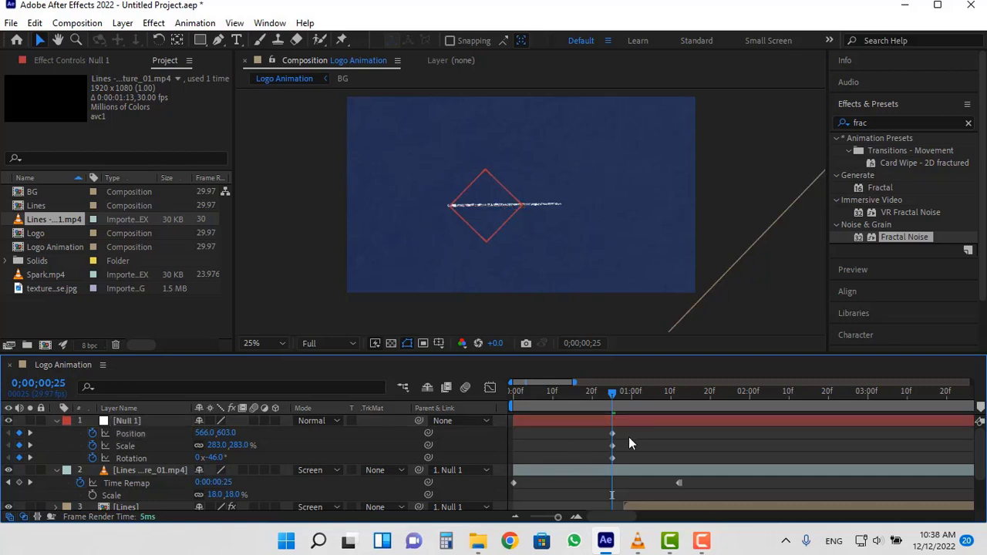
left_click_drag(629, 427, 516, 459)
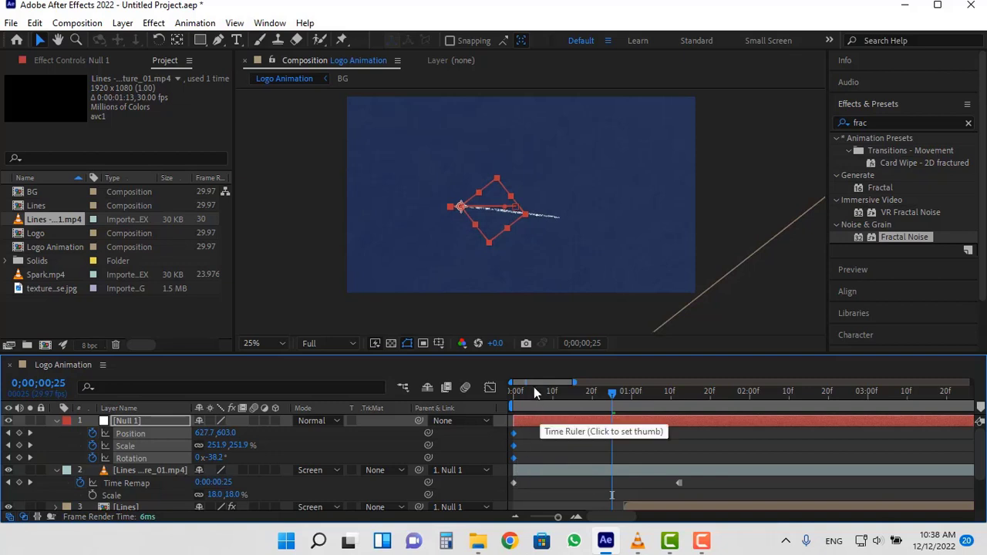
left_click_drag(534, 388, 968, 408)
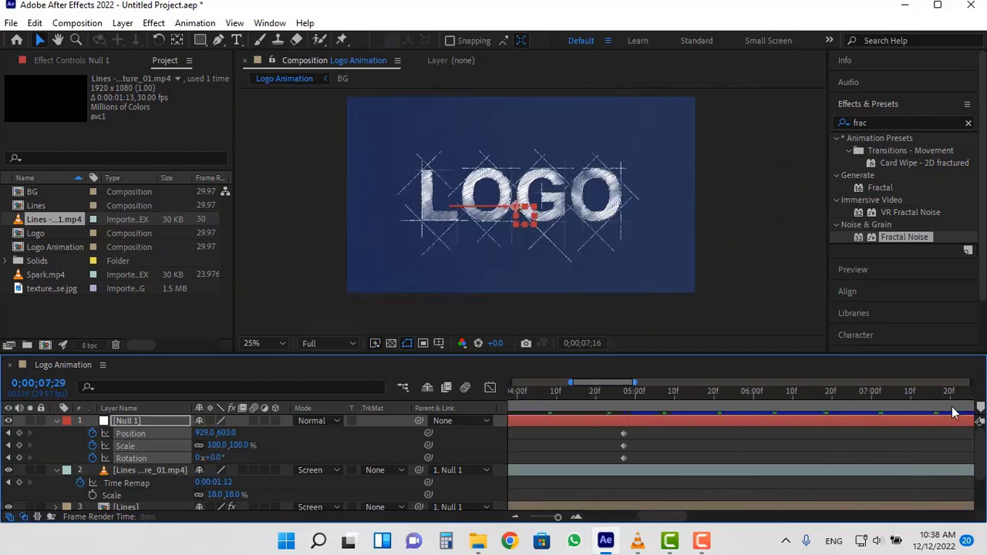
left_click_drag(651, 396, 893, 399)
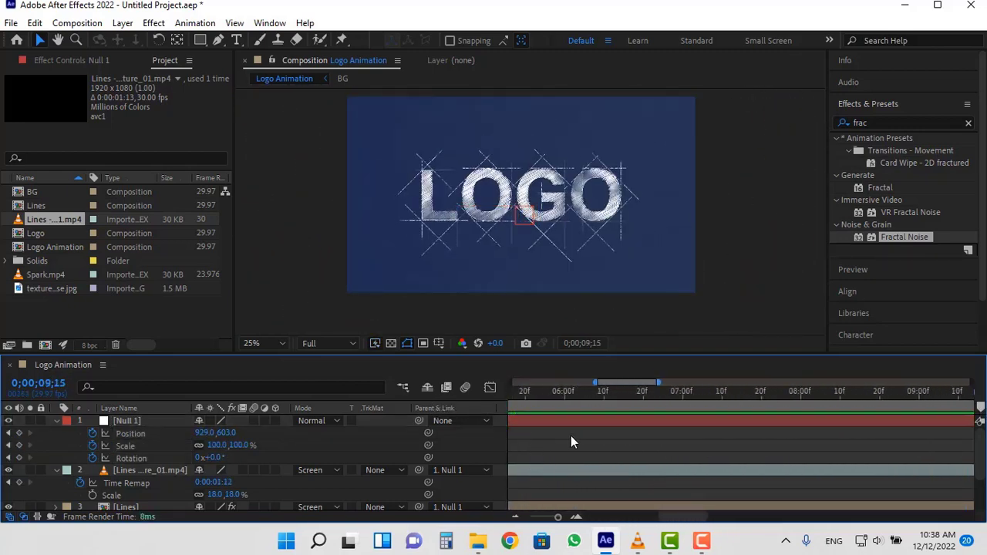
left_click_drag(571, 434, 459, 462)
key("F9")
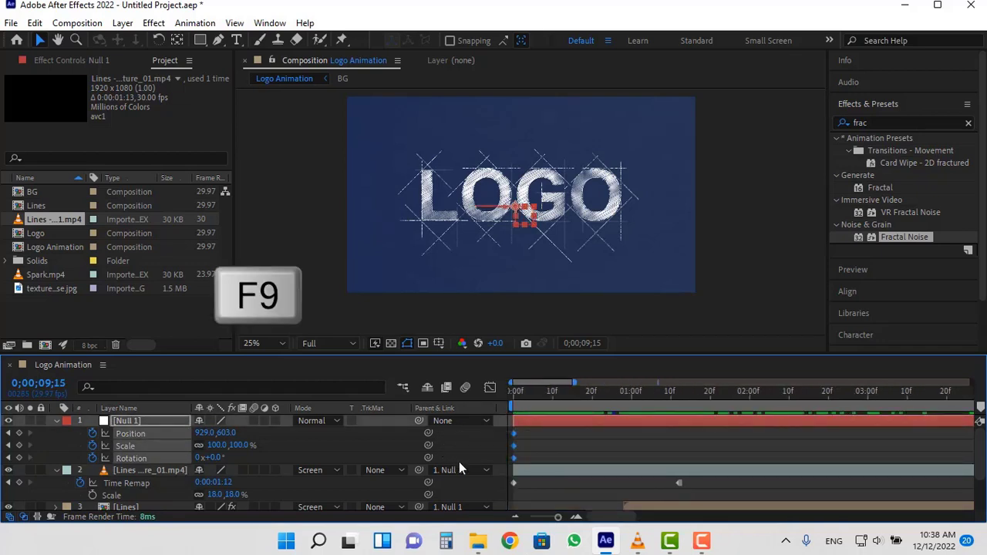
At 0;00;05;09, move the Logo layer to the top of the layer stack and make it visible
left_click_drag(587, 392, 677, 383)
scroll(124, 489, "down", 3)
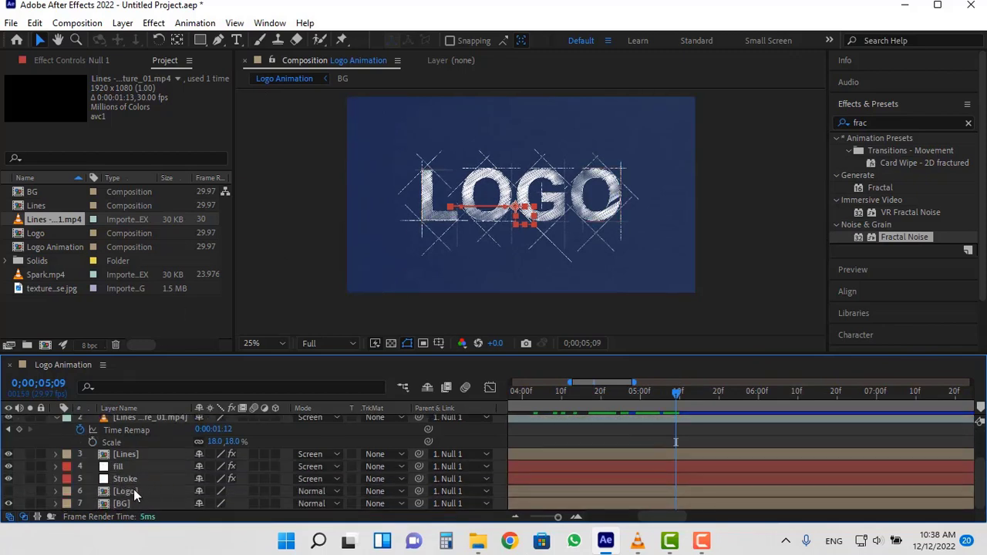
left_click(128, 493)
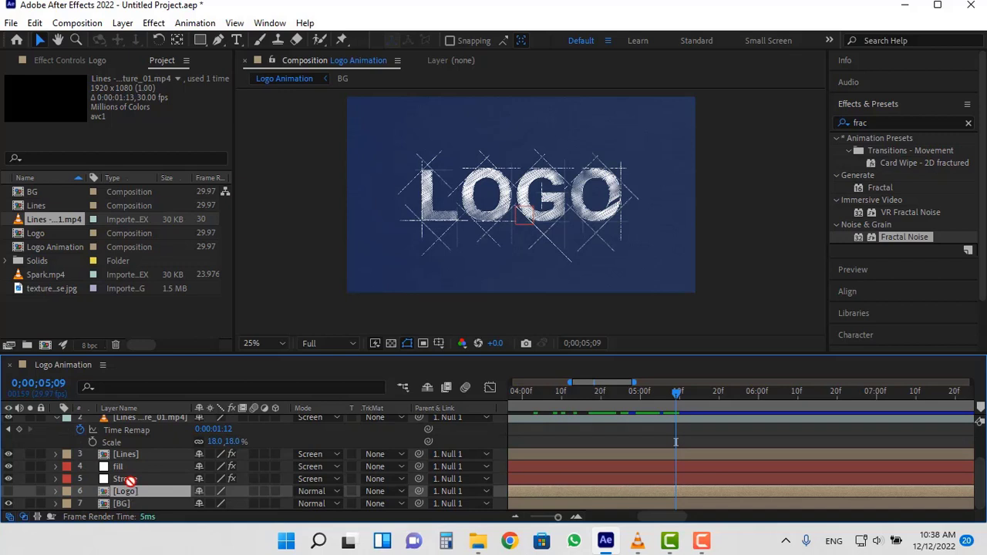
left_click_drag(130, 481, 128, 421)
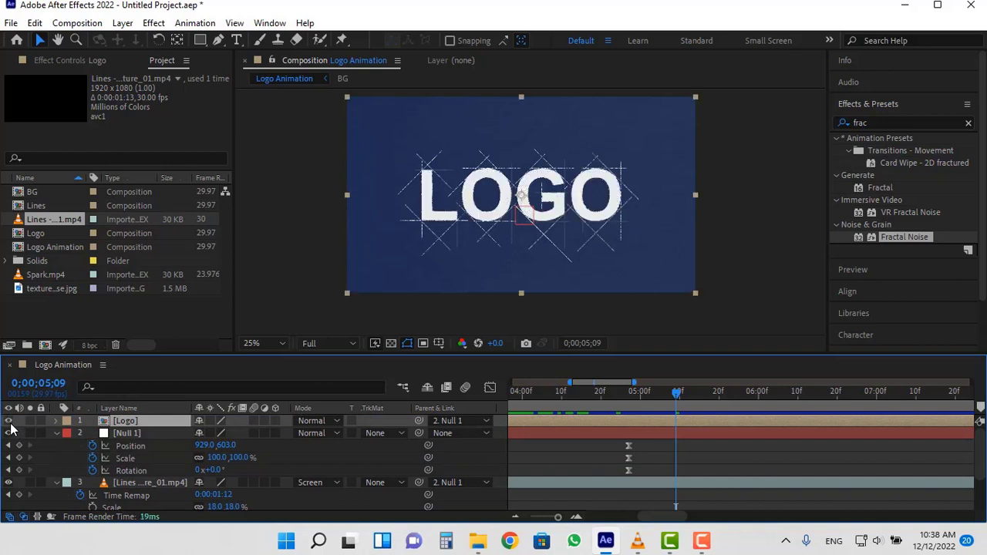
Find the Linear Wipe effect and apply it to the Logo layer
left_click(969, 122)
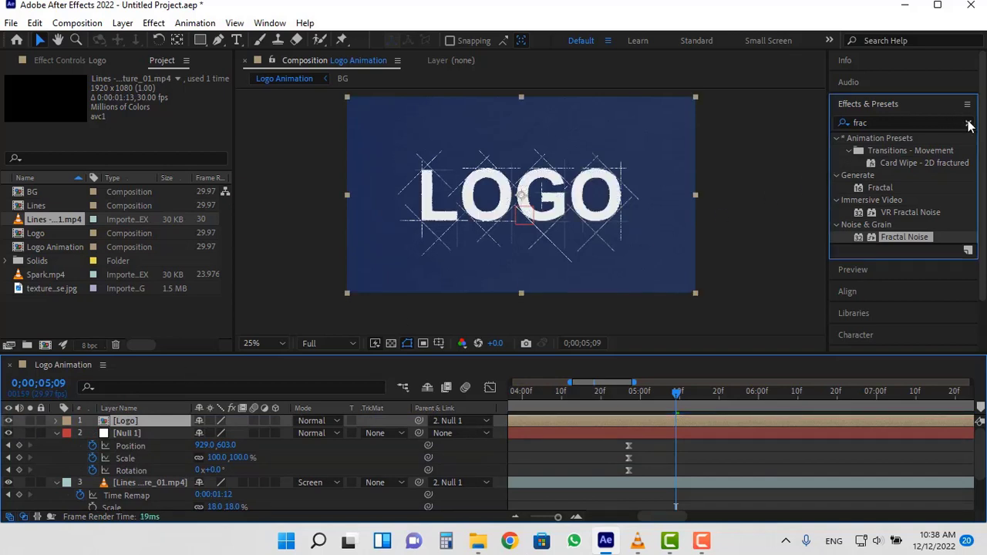
left_click(874, 122)
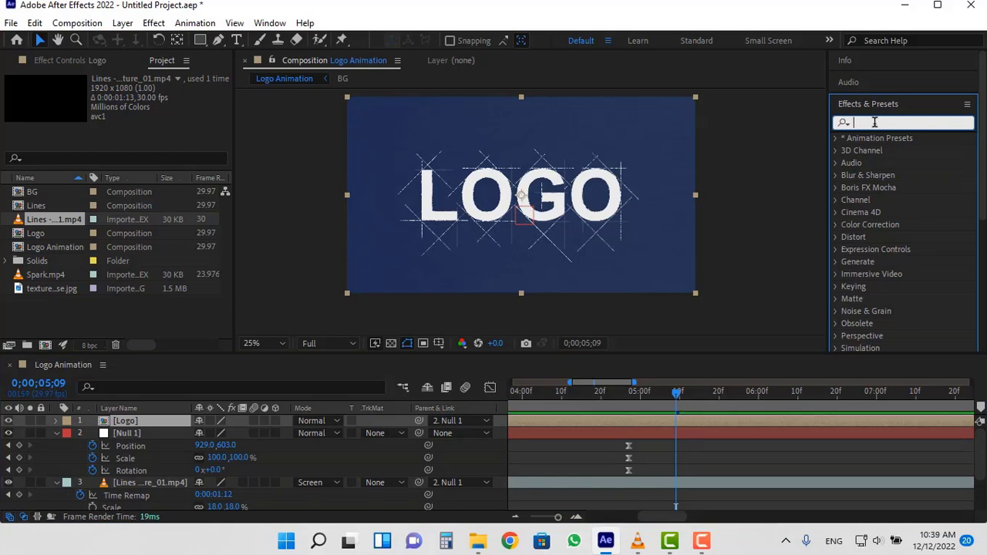
type("wipe")
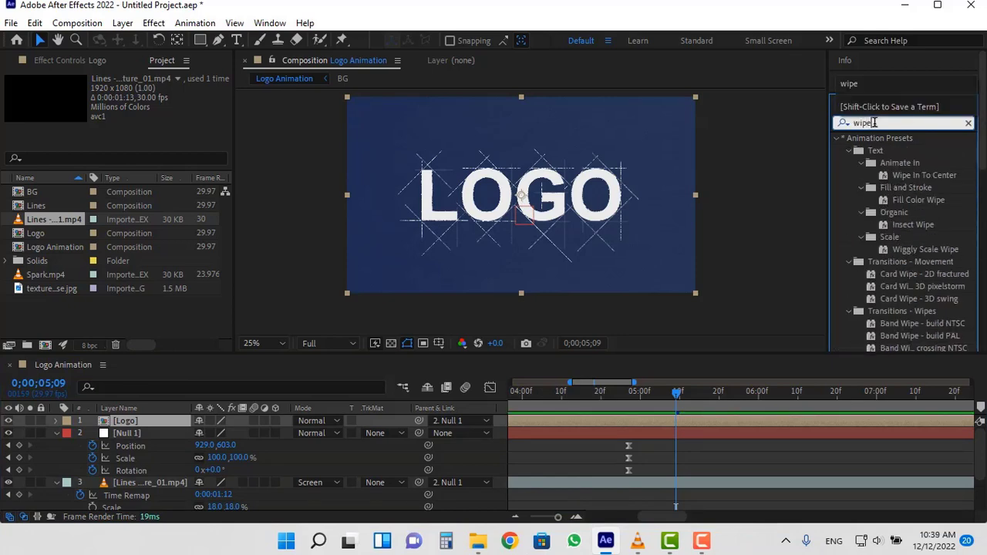
scroll(890, 249, "down", 10)
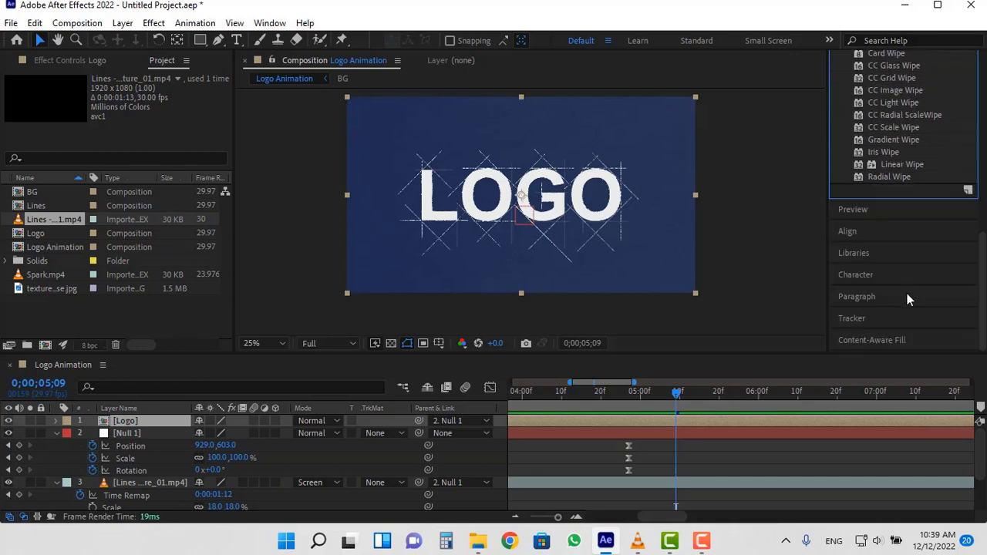
left_click(892, 163)
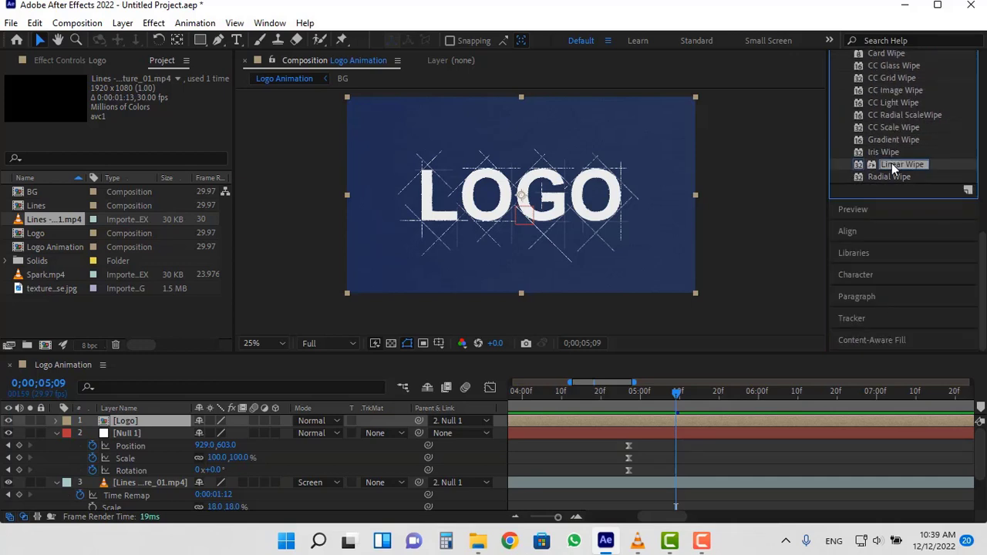
left_click_drag(891, 163, 157, 423)
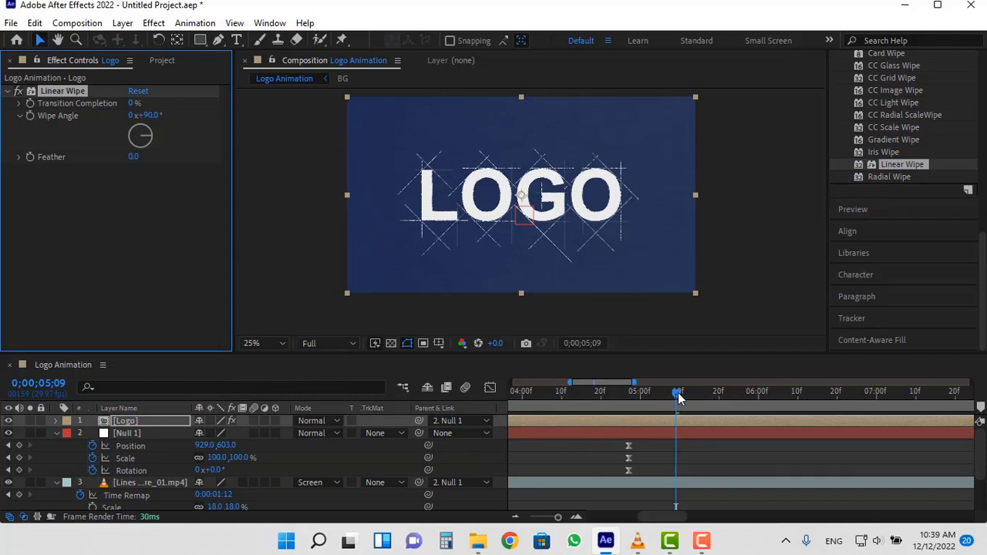
Set the Logo layer's Linear Wipe angle to -90° and its Transition Completion to 100%
left_click_drag(679, 397, 820, 421)
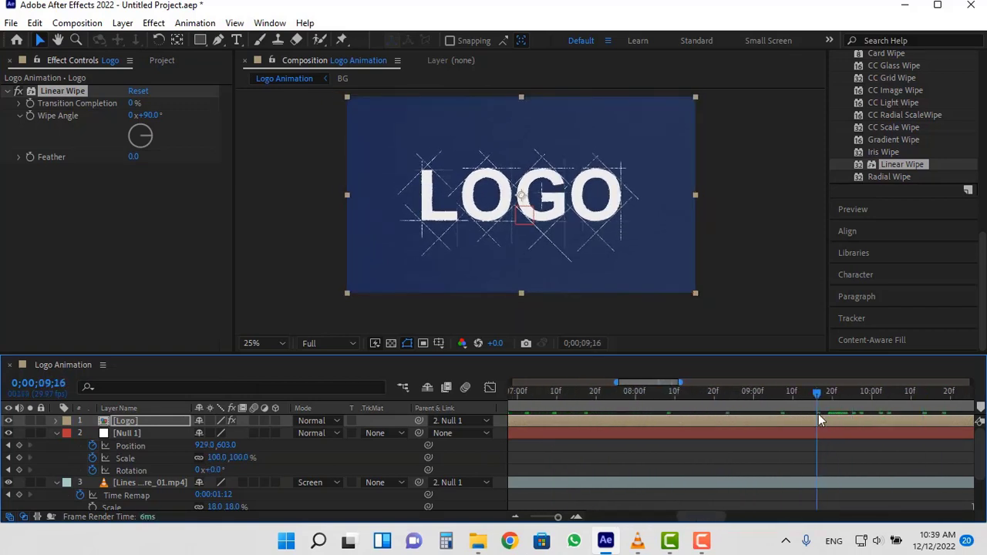
left_click(154, 116)
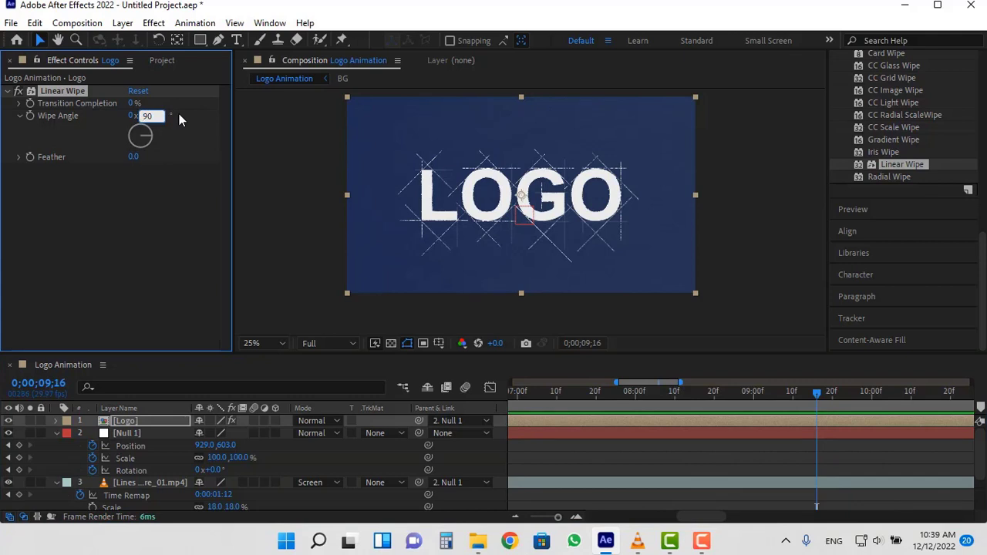
type("-")
key("Return")
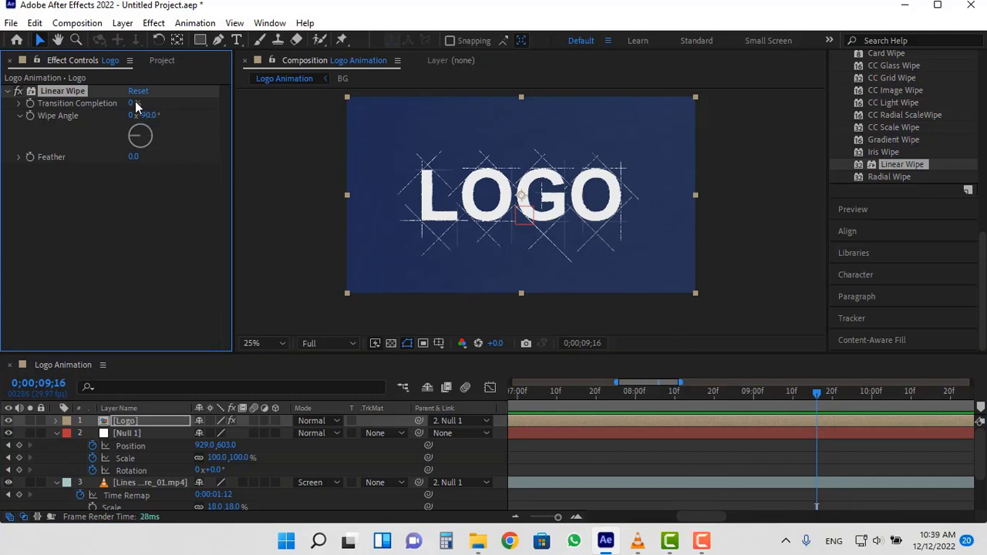
left_click_drag(132, 106, 93, 107)
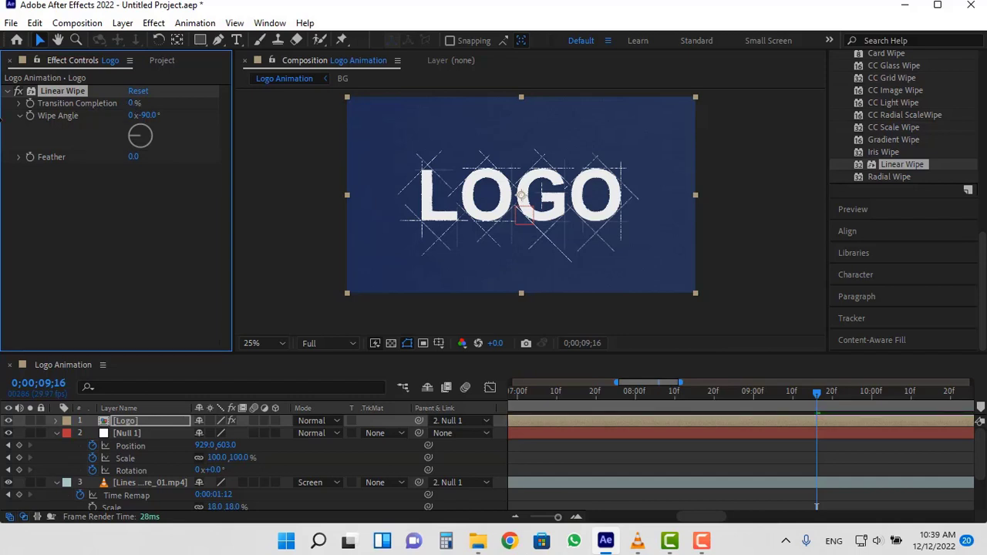
left_click_drag(2, 117, 162, 115)
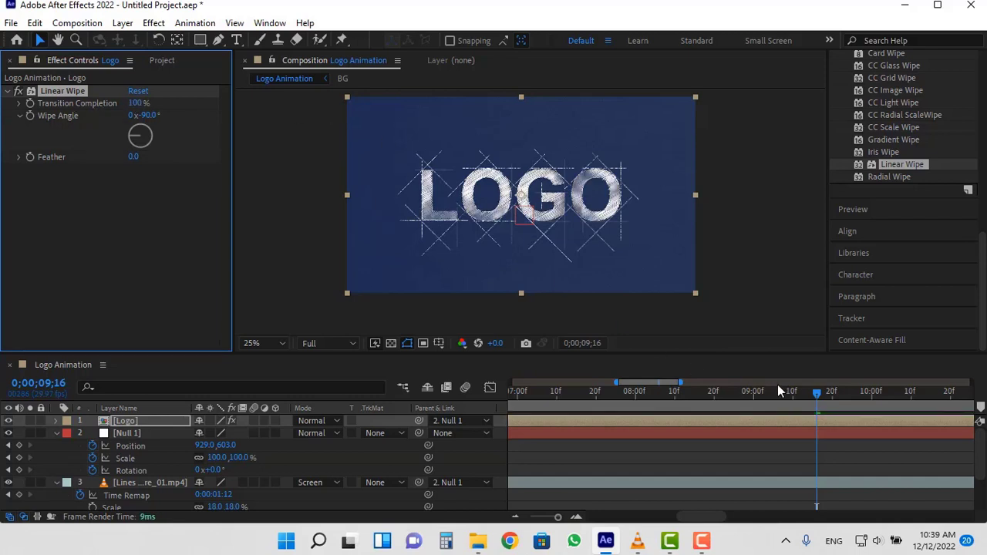
Keyframe the Logo wipe's Transition Completion at 100% at 0;00;04;20 and 0% at 0;00;05;10
mouse_move(798, 395)
left_mouse_down()
mouse_move(488, 397)
mouse_move(970, 409)
mouse_move(597, 396)
left_mouse_up()
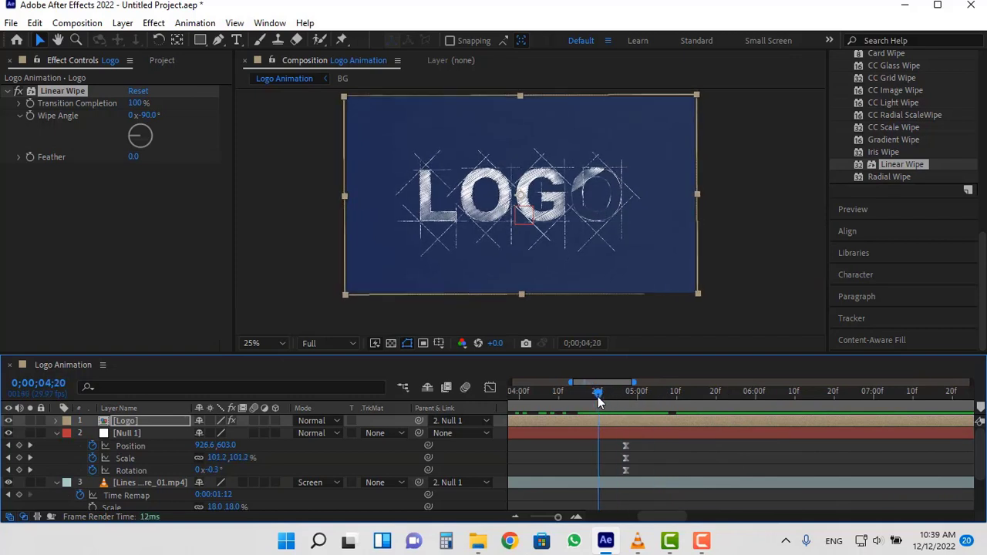
left_click(30, 109)
key("u")
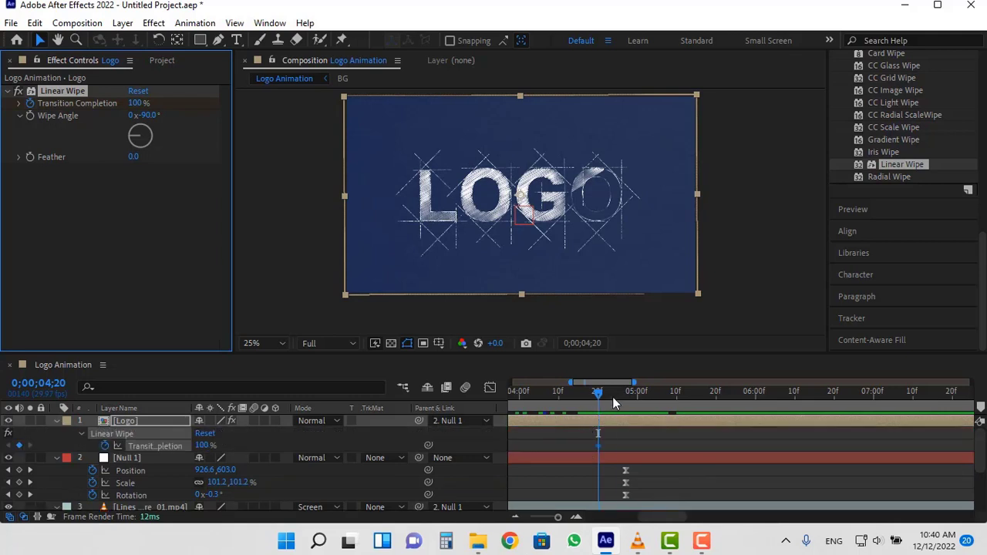
left_click_drag(612, 397, 679, 407)
left_click_drag(132, 106, 112, 105)
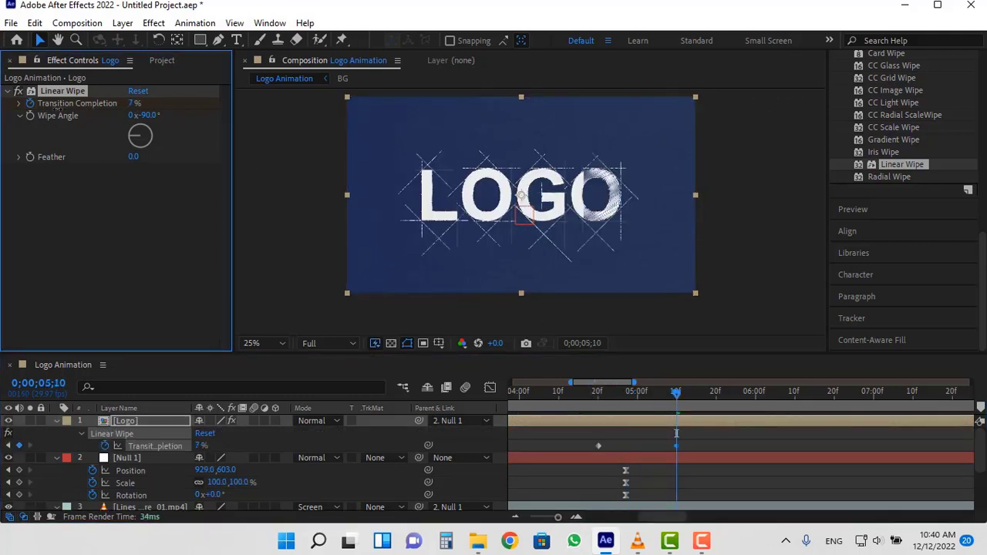
Apply Easy Ease to both Transition Completion keyframes and scrub the timeline to check the wipe
left_click_drag(634, 395, 693, 393)
left_click_drag(692, 446, 580, 446)
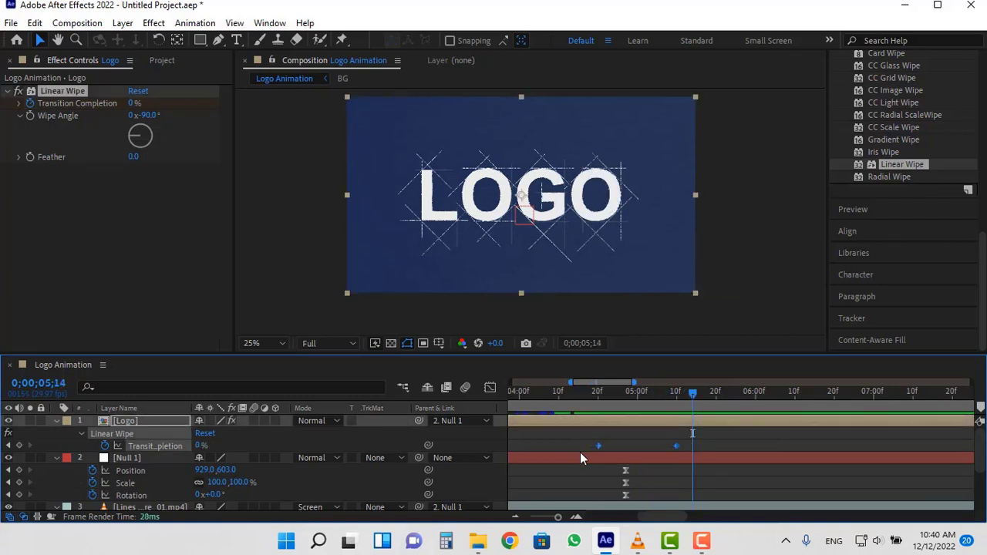
key("F9")
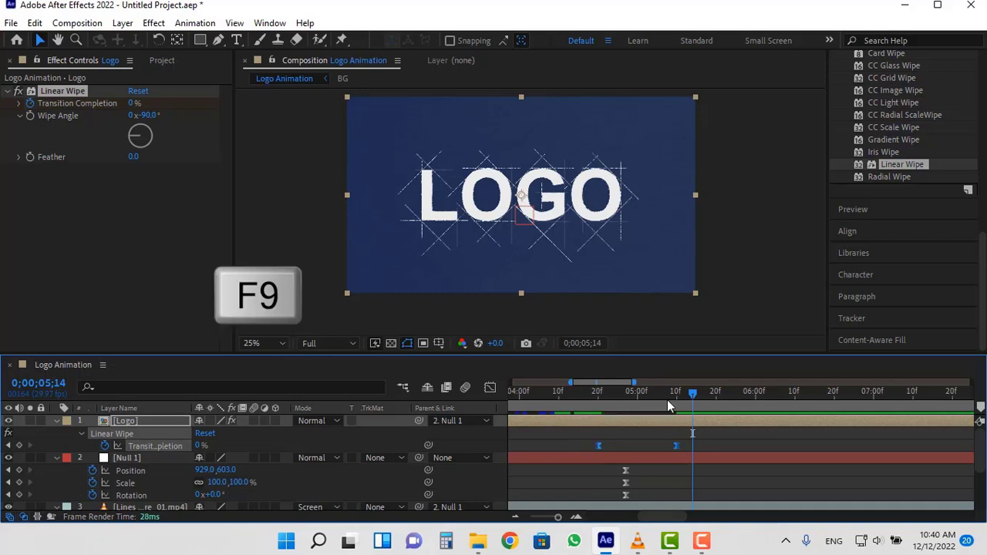
left_click_drag(667, 394, 887, 398)
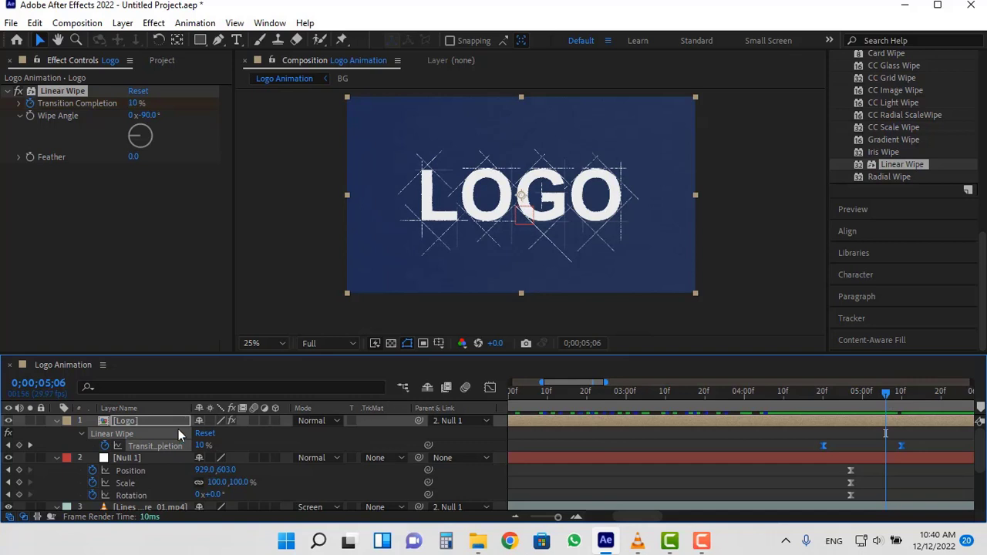
Add 100% opacity keyframes at 0;00;05;11 to the layers from Lines - Texture_01.mp4 through Stroke
scroll(134, 477, "down", 2)
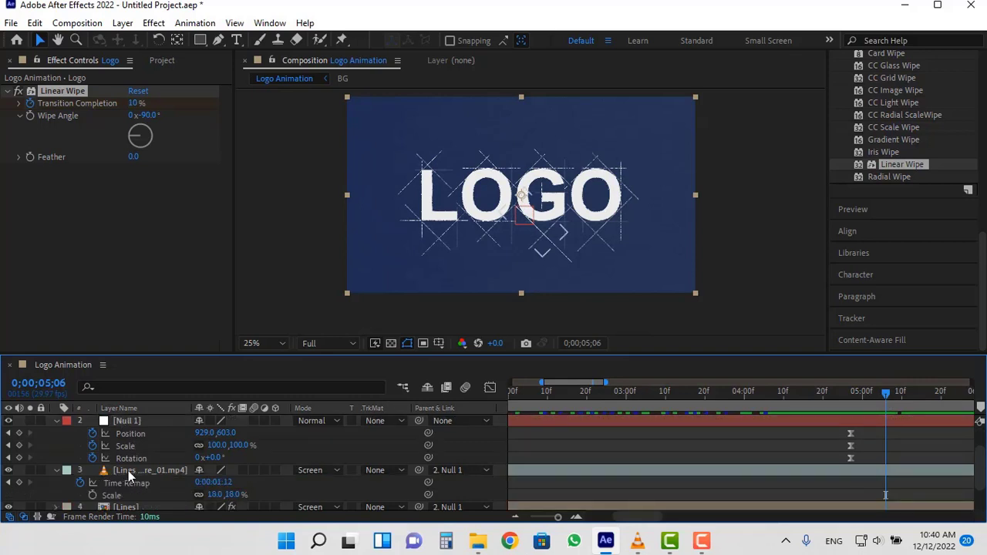
left_click(129, 470)
key("shift")
scroll(152, 486, "down", 2)
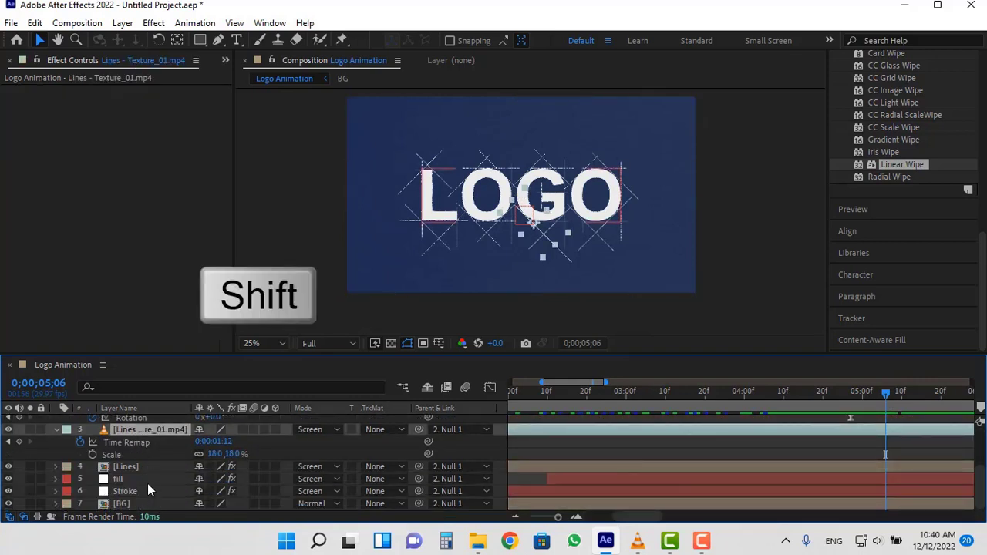
left_click(140, 493, "shift")
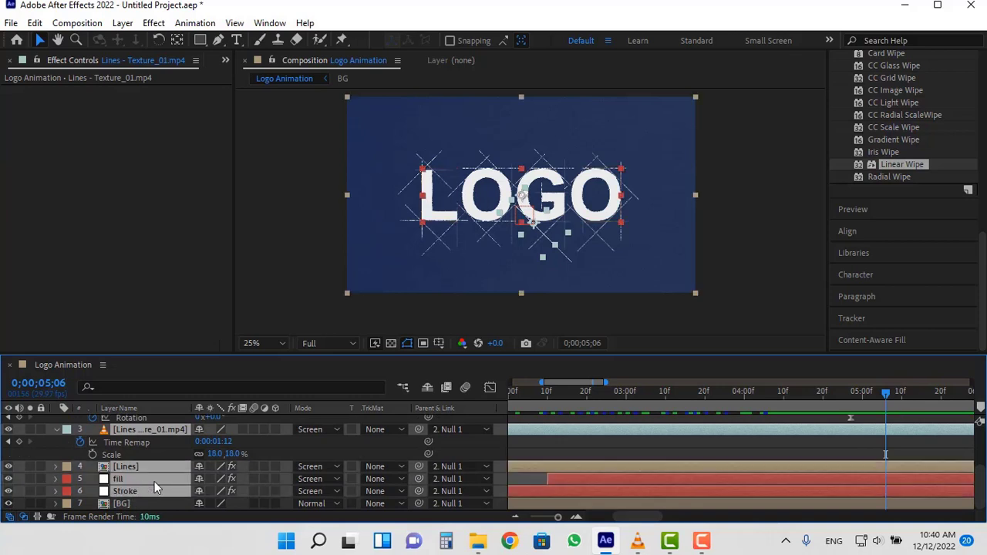
left_click_drag(861, 397, 905, 399)
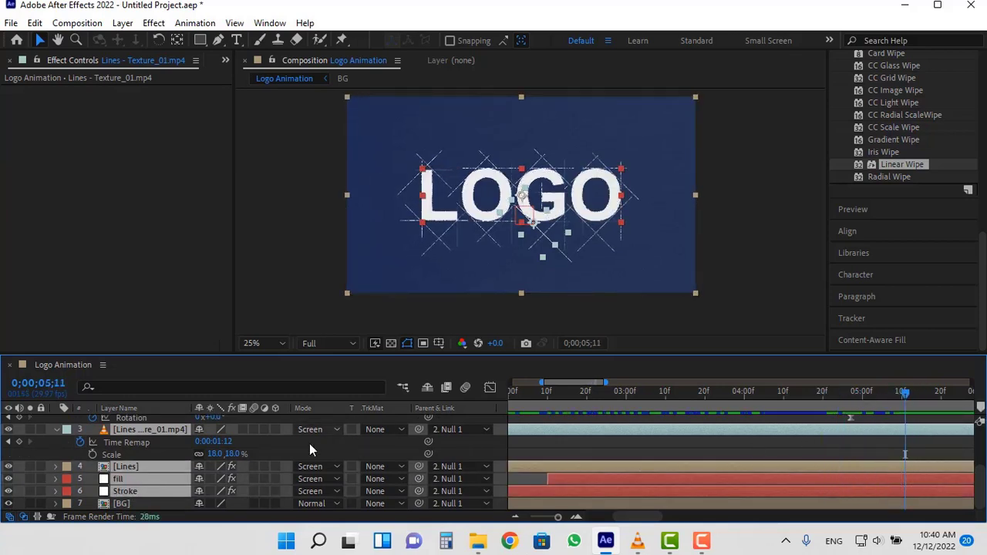
key("t")
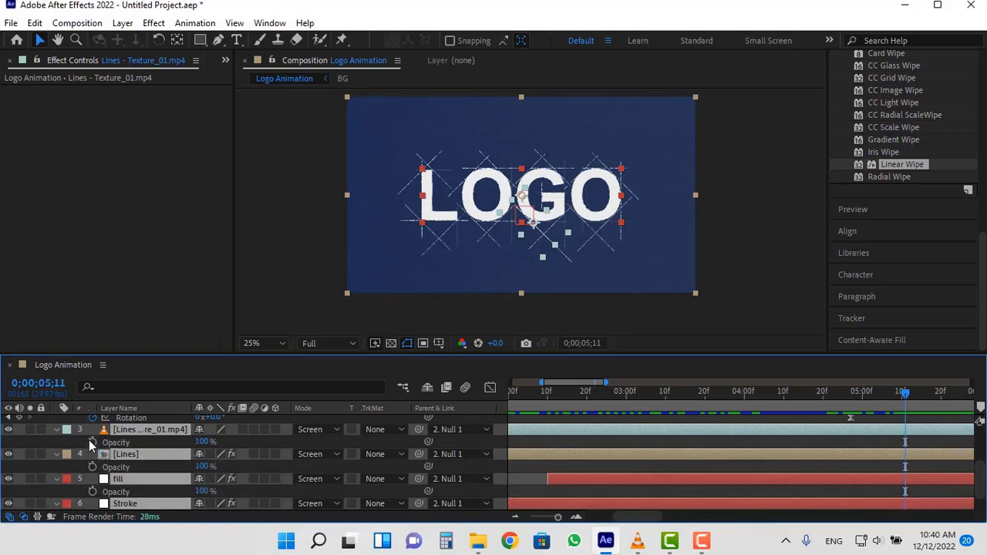
left_click(91, 442)
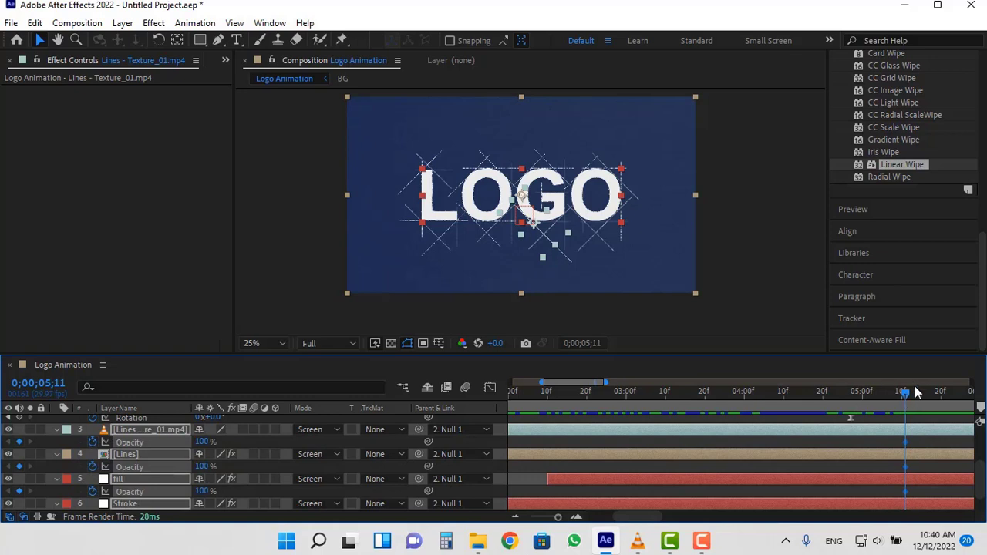
Set the four sketch layers' opacity to 0% at 0;00;05;24 and preview the animation from the start
left_click_drag(916, 389, 957, 393)
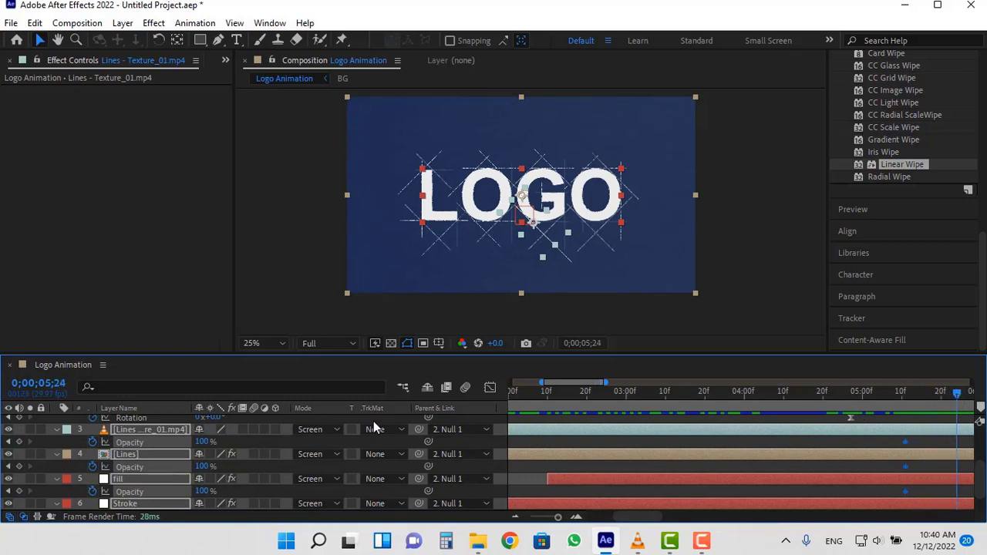
left_click(206, 444)
type("0")
key("Return")
left_click_drag(941, 398, 883, 411)
key("Home")
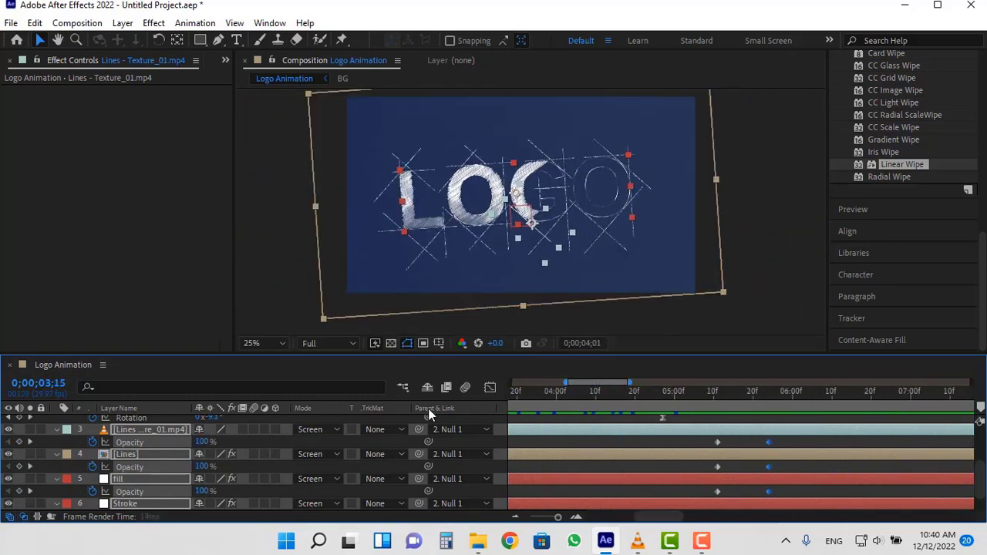
left_click(303, 245)
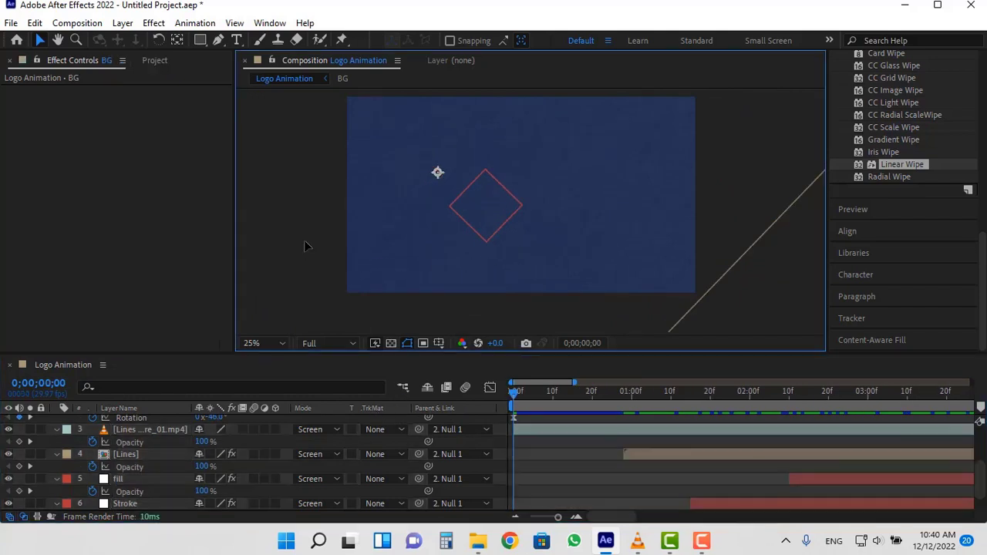
key("space")
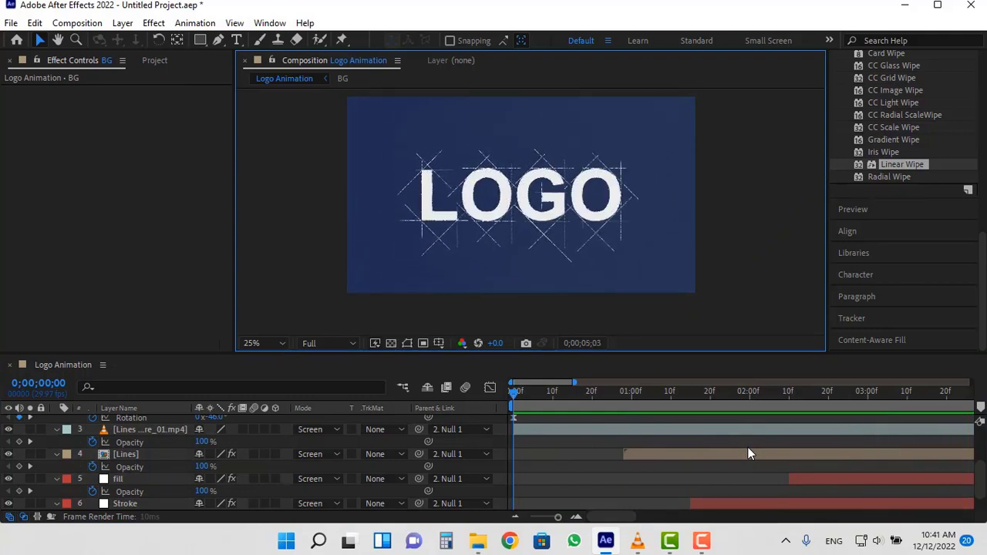
key("space")
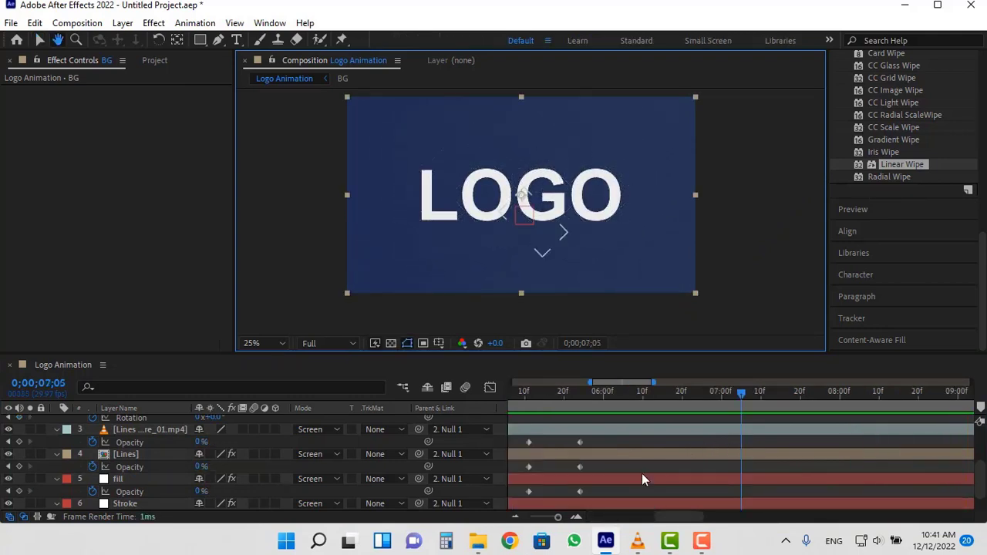
End the work area just past the 7-second mark and return to the composition start
mouse_move(691, 517)
left_mouse_down()
mouse_move(669, 517)
mouse_move(685, 518)
left_mouse_up()
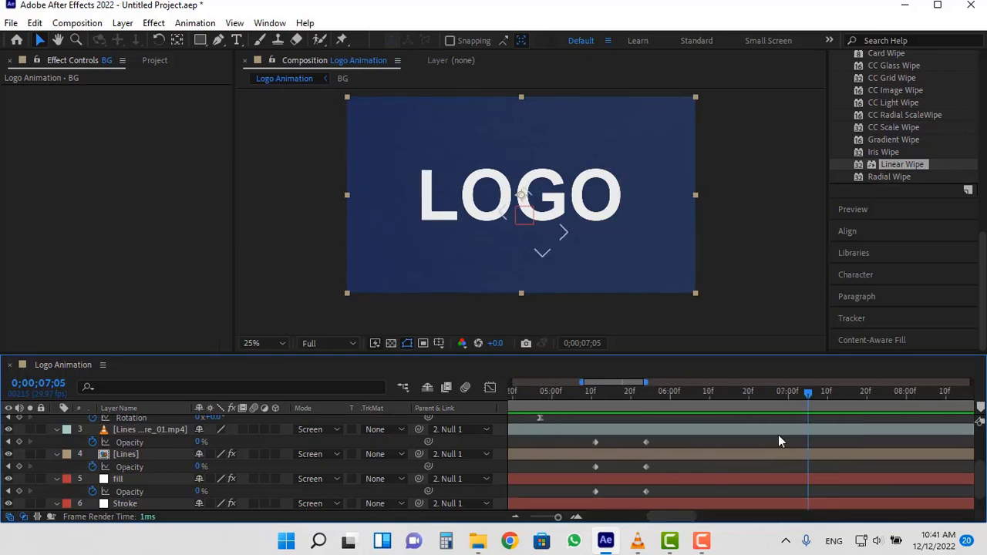
left_click_drag(800, 398, 271, 388)
key("n")
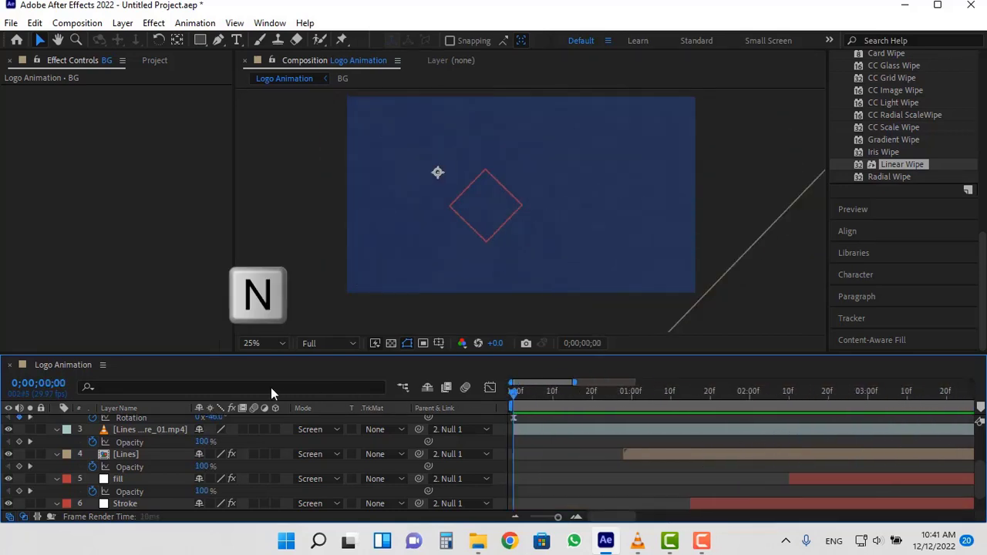
Add Spark.mp4 as the top layer of the Logo Animation composition and set its blending mode to Screen
left_click(155, 61)
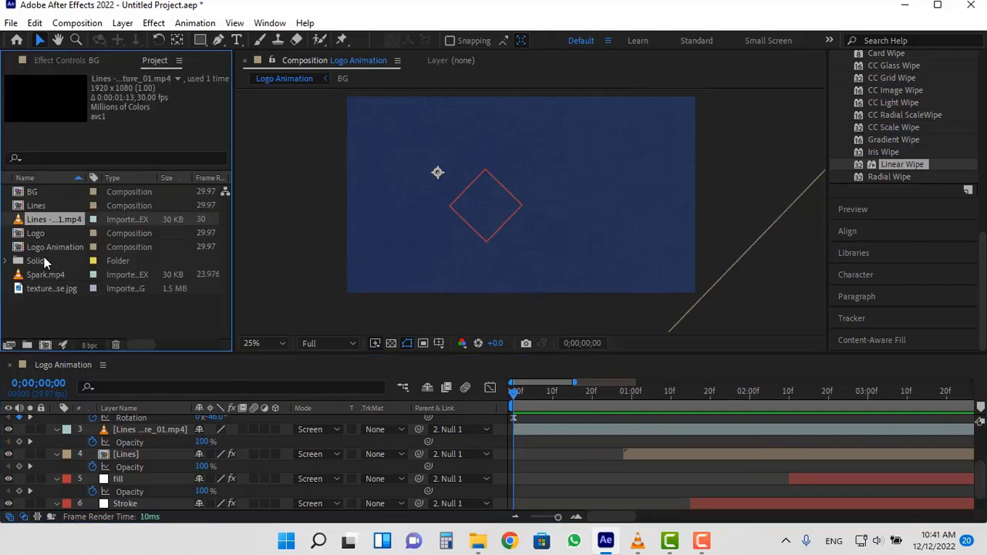
left_click_drag(34, 277, 100, 422)
scroll(131, 459, "up", 3)
left_click_drag(585, 391, 608, 386)
left_click(315, 421)
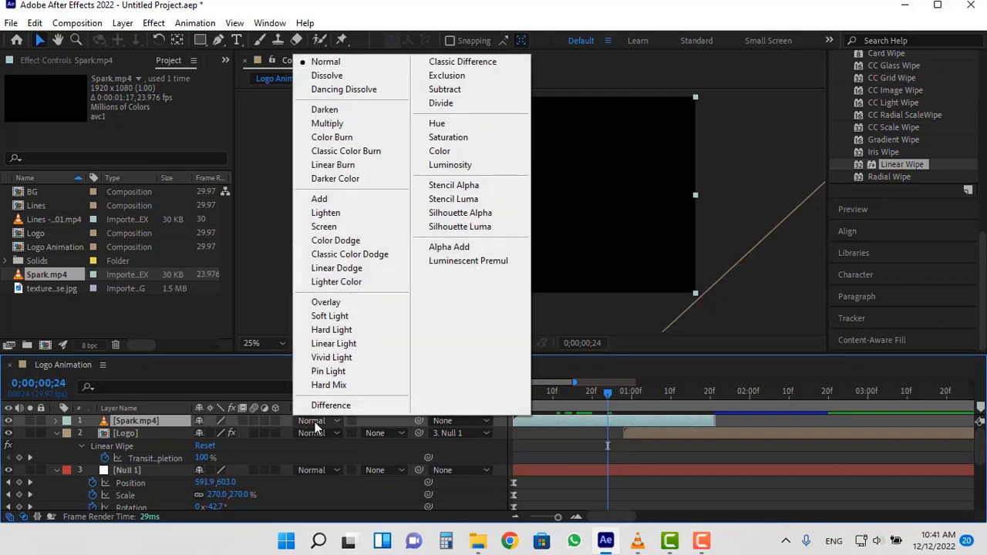
left_click(324, 225)
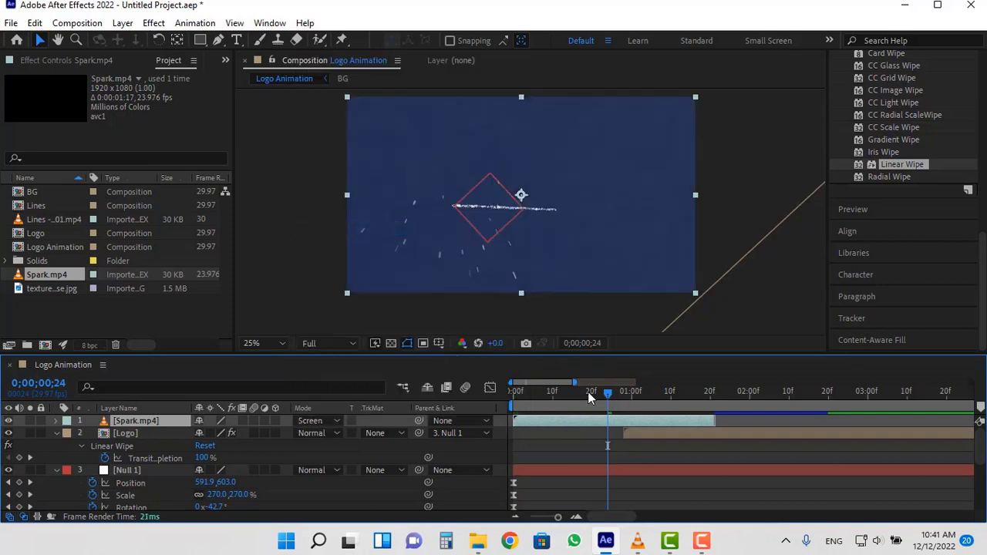
Shift the Spark layer down and left so the sparks fit the drawn line, and preview from the start
mouse_move(588, 392)
left_mouse_down()
mouse_move(579, 393)
mouse_move(604, 393)
left_mouse_up()
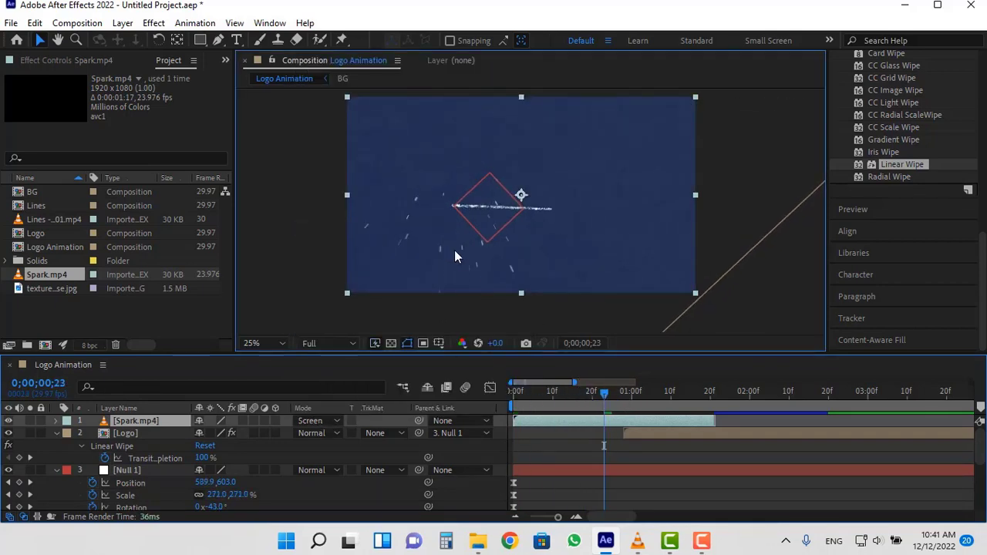
left_click_drag(455, 250, 429, 258)
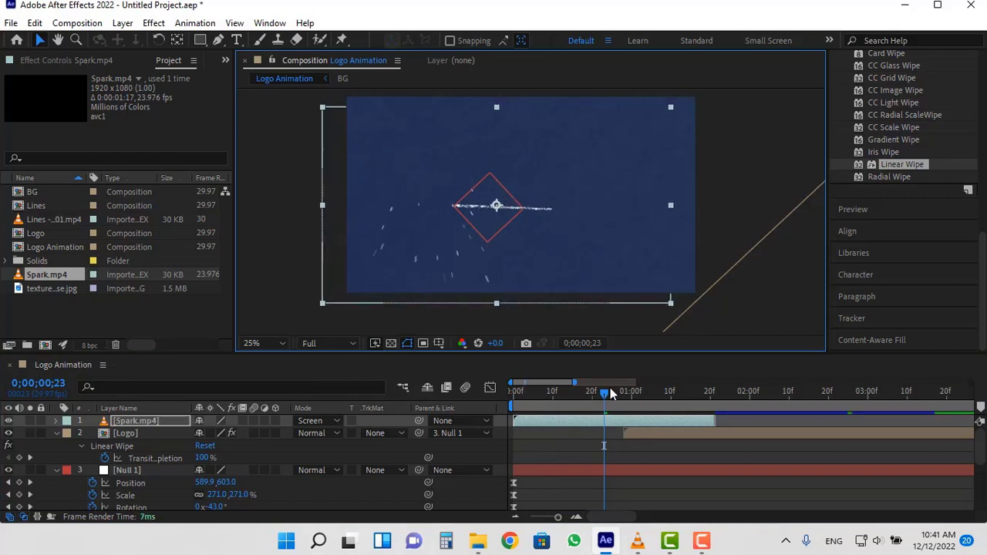
left_click_drag(607, 391, 501, 403)
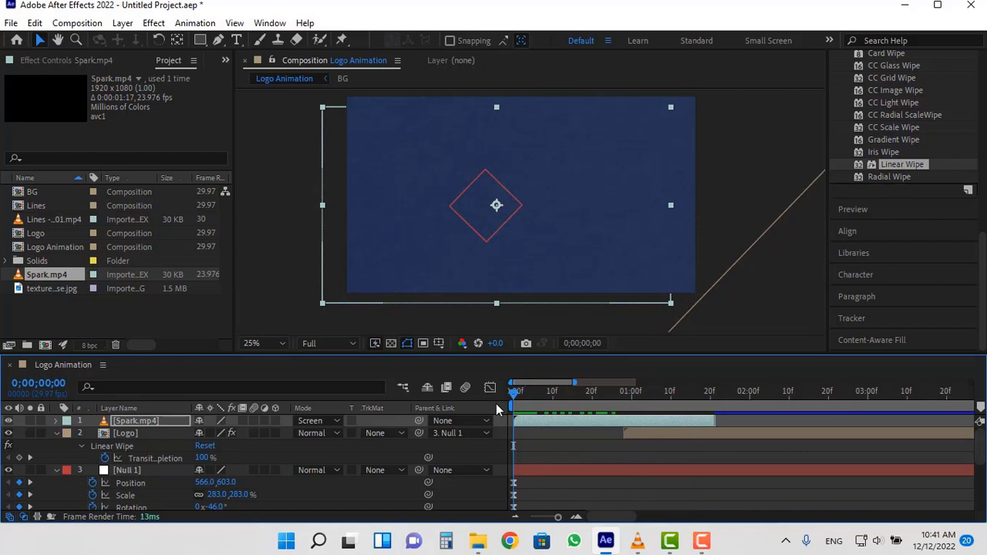
key("space")
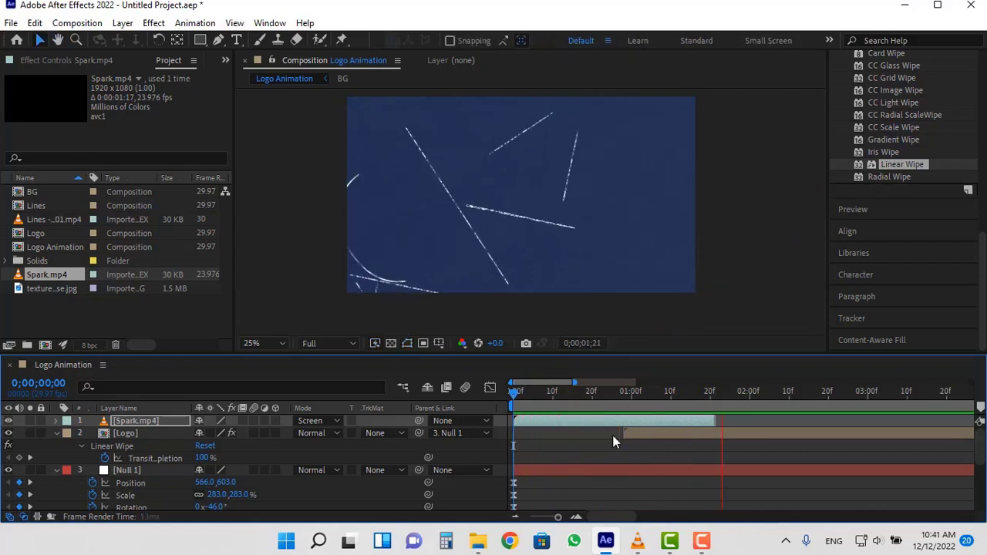
key("space")
key("space")
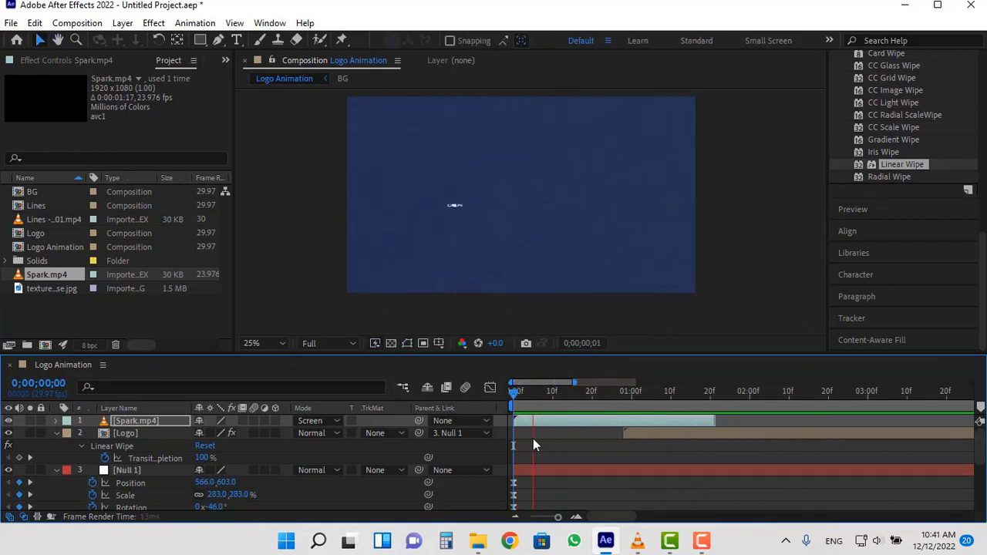